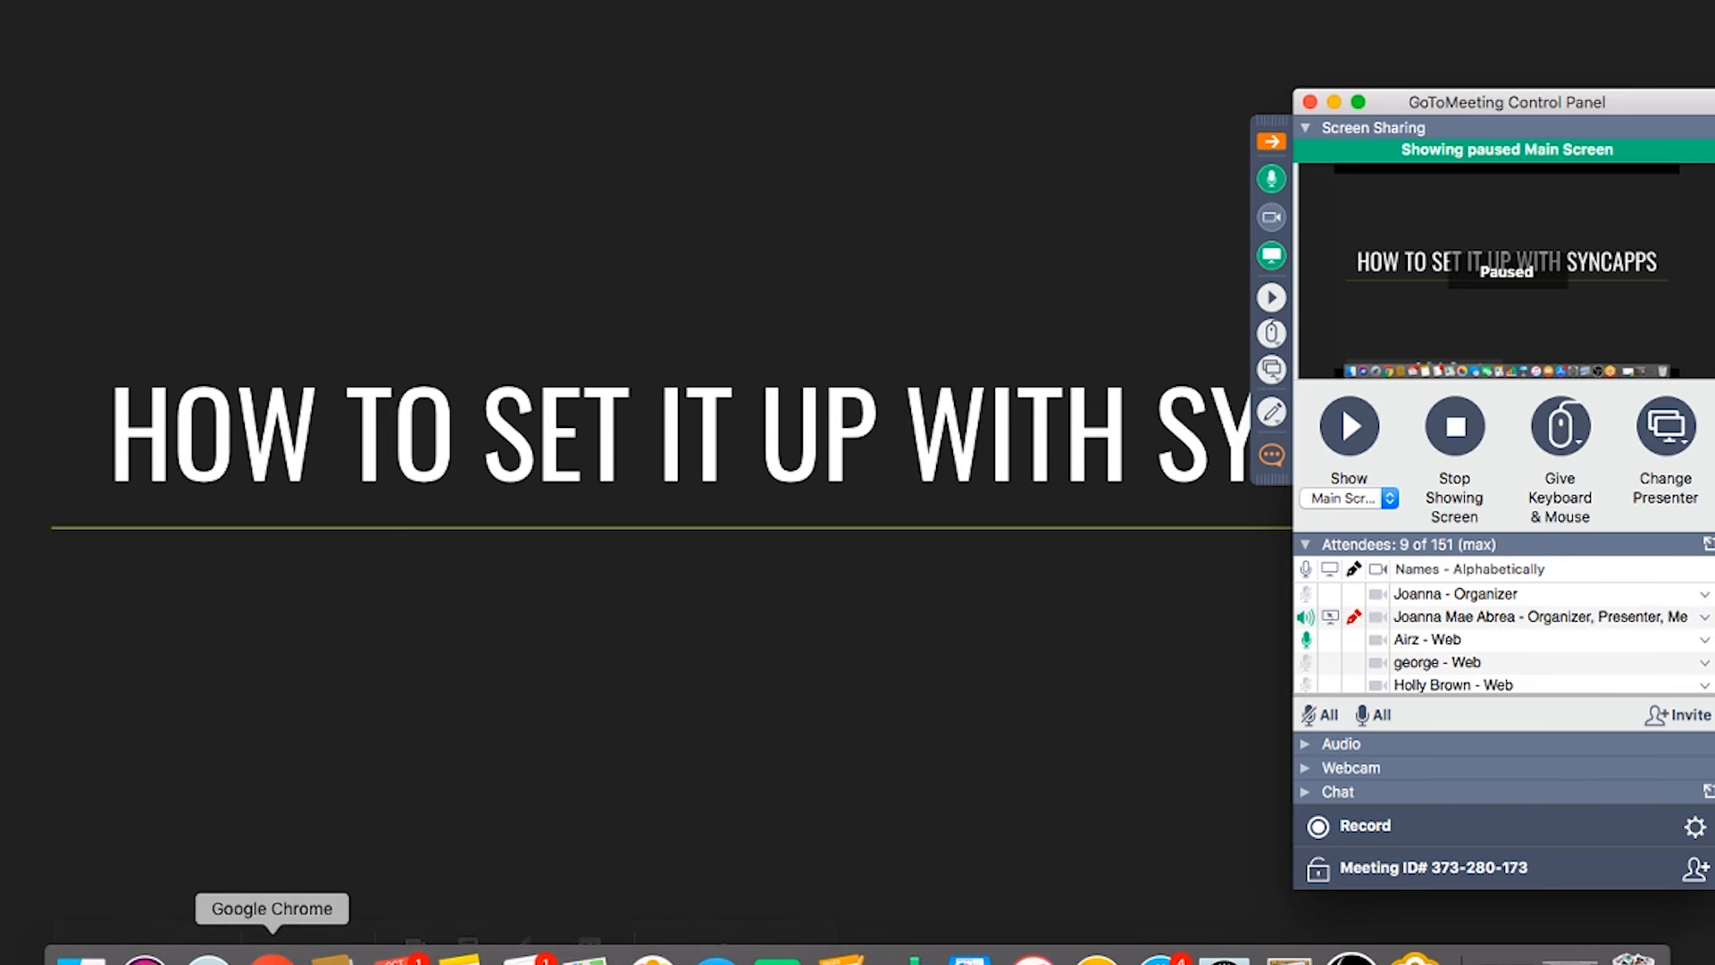
Step back to slide 7, 'How to set it up with SyncApps', and exit the slideshow to the editor
left_click(273, 961)
left_click(474, 336)
key("Left")
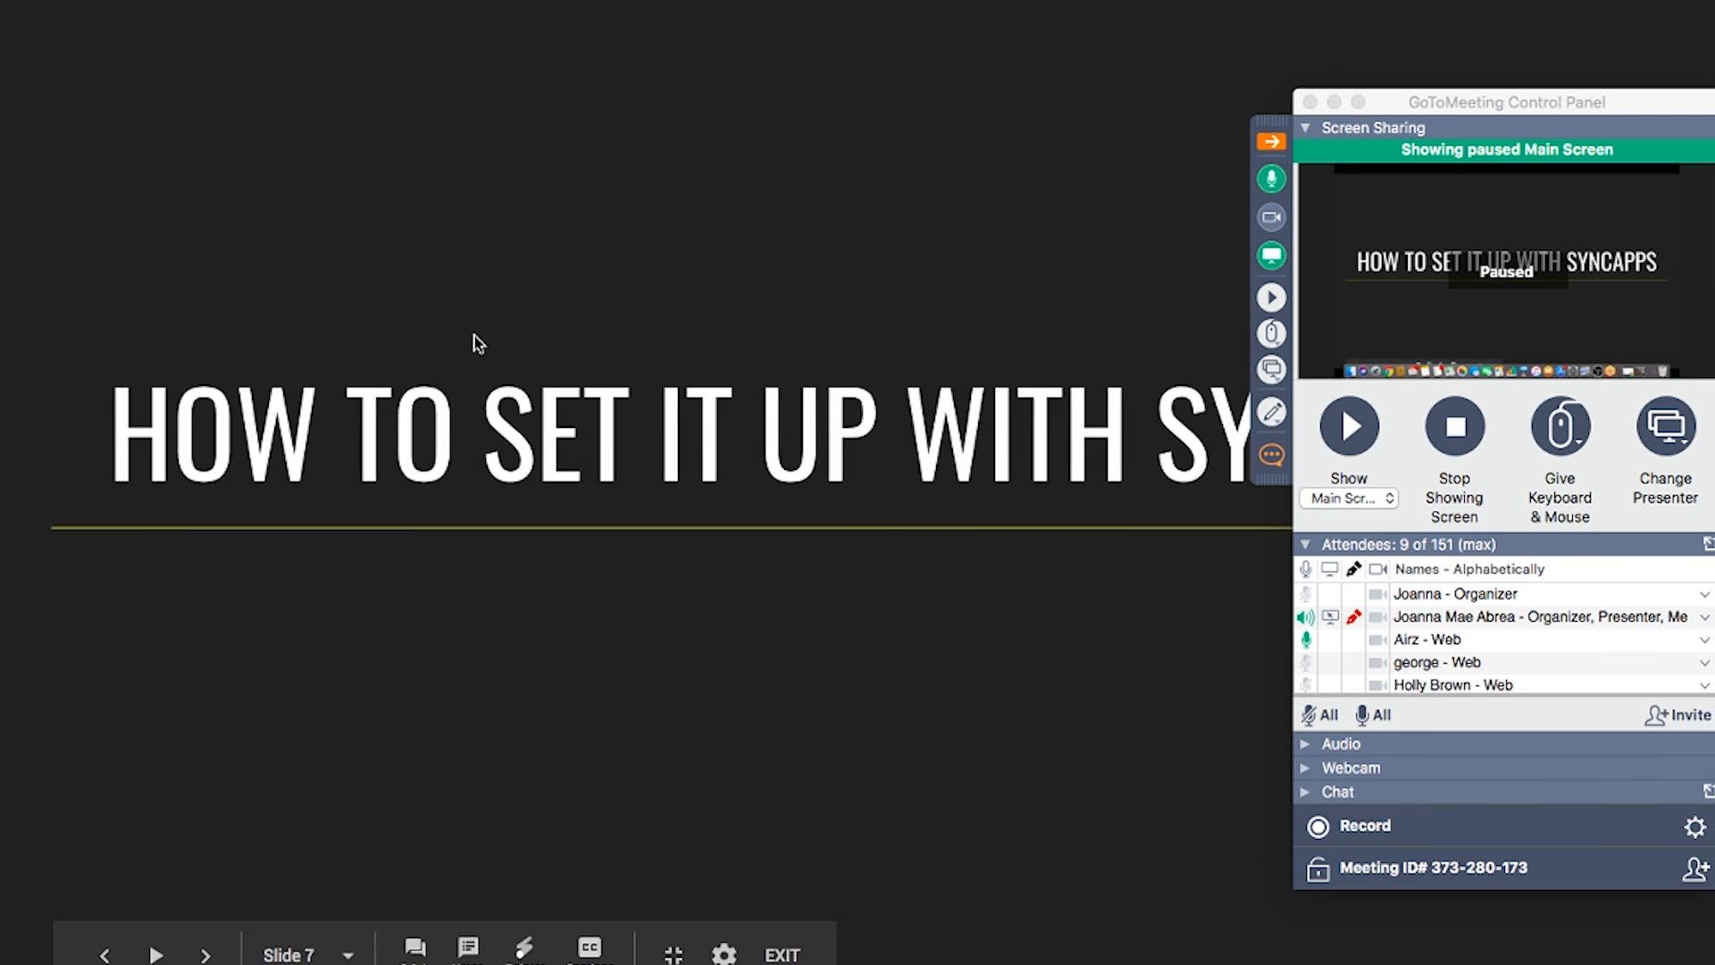
key("Escape")
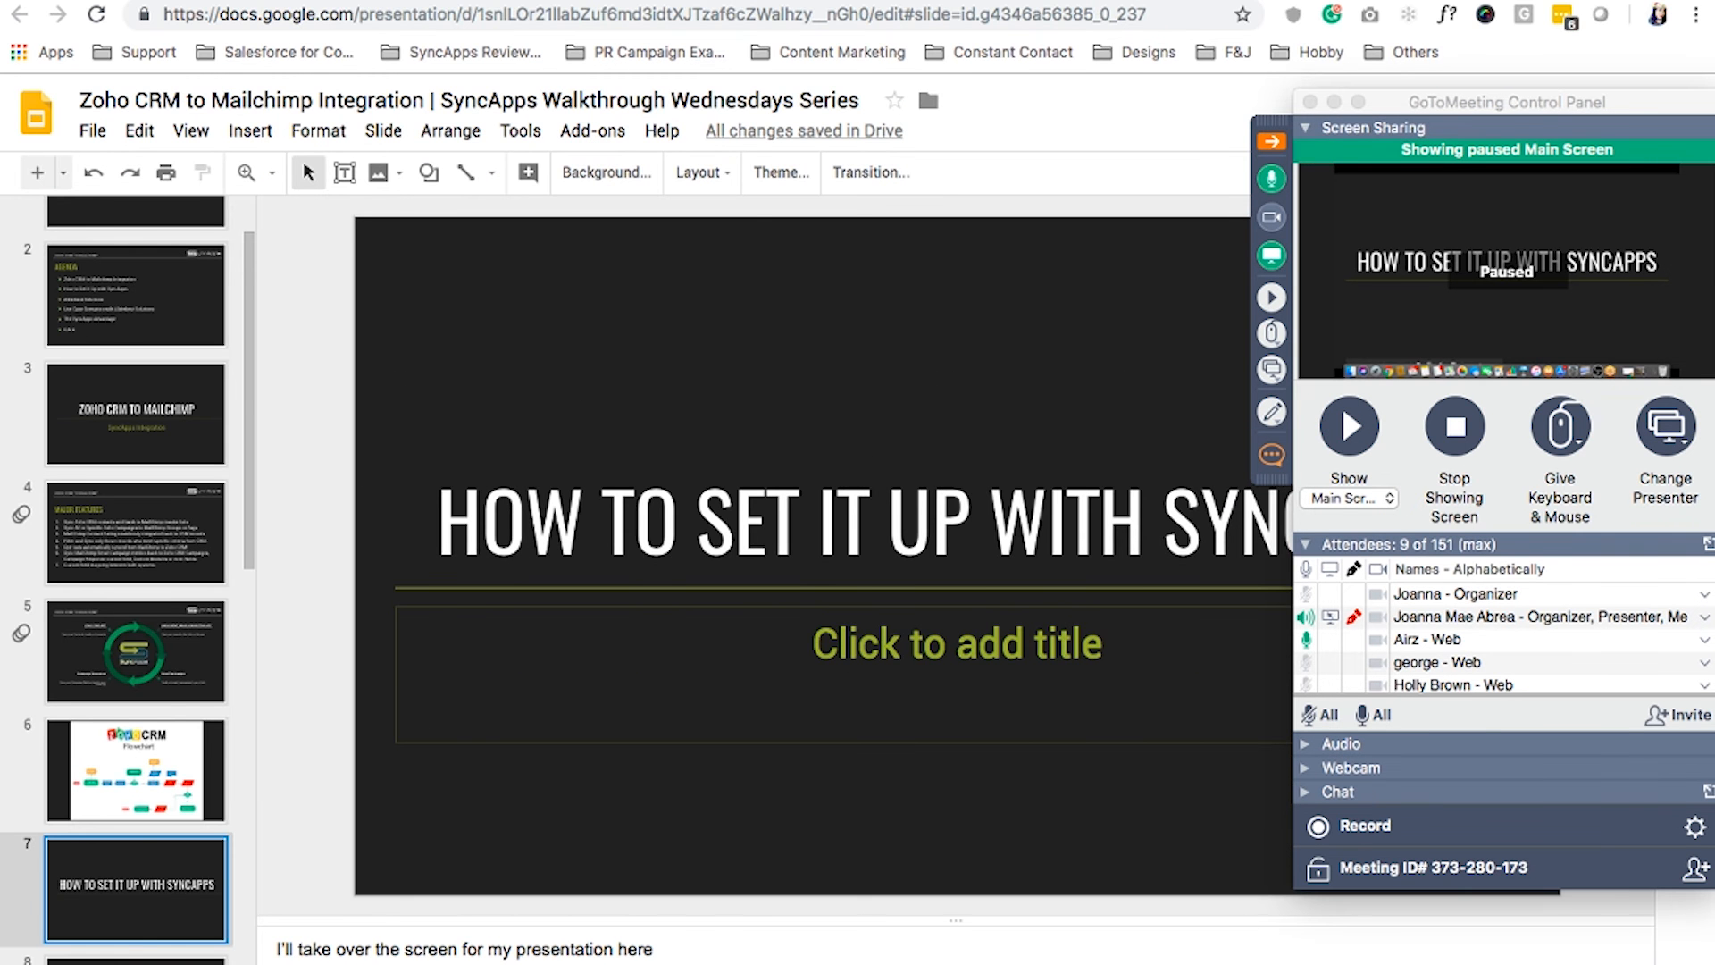
Load the SyncApps site in the browser and close the other open tabs
left_click(1512, 948)
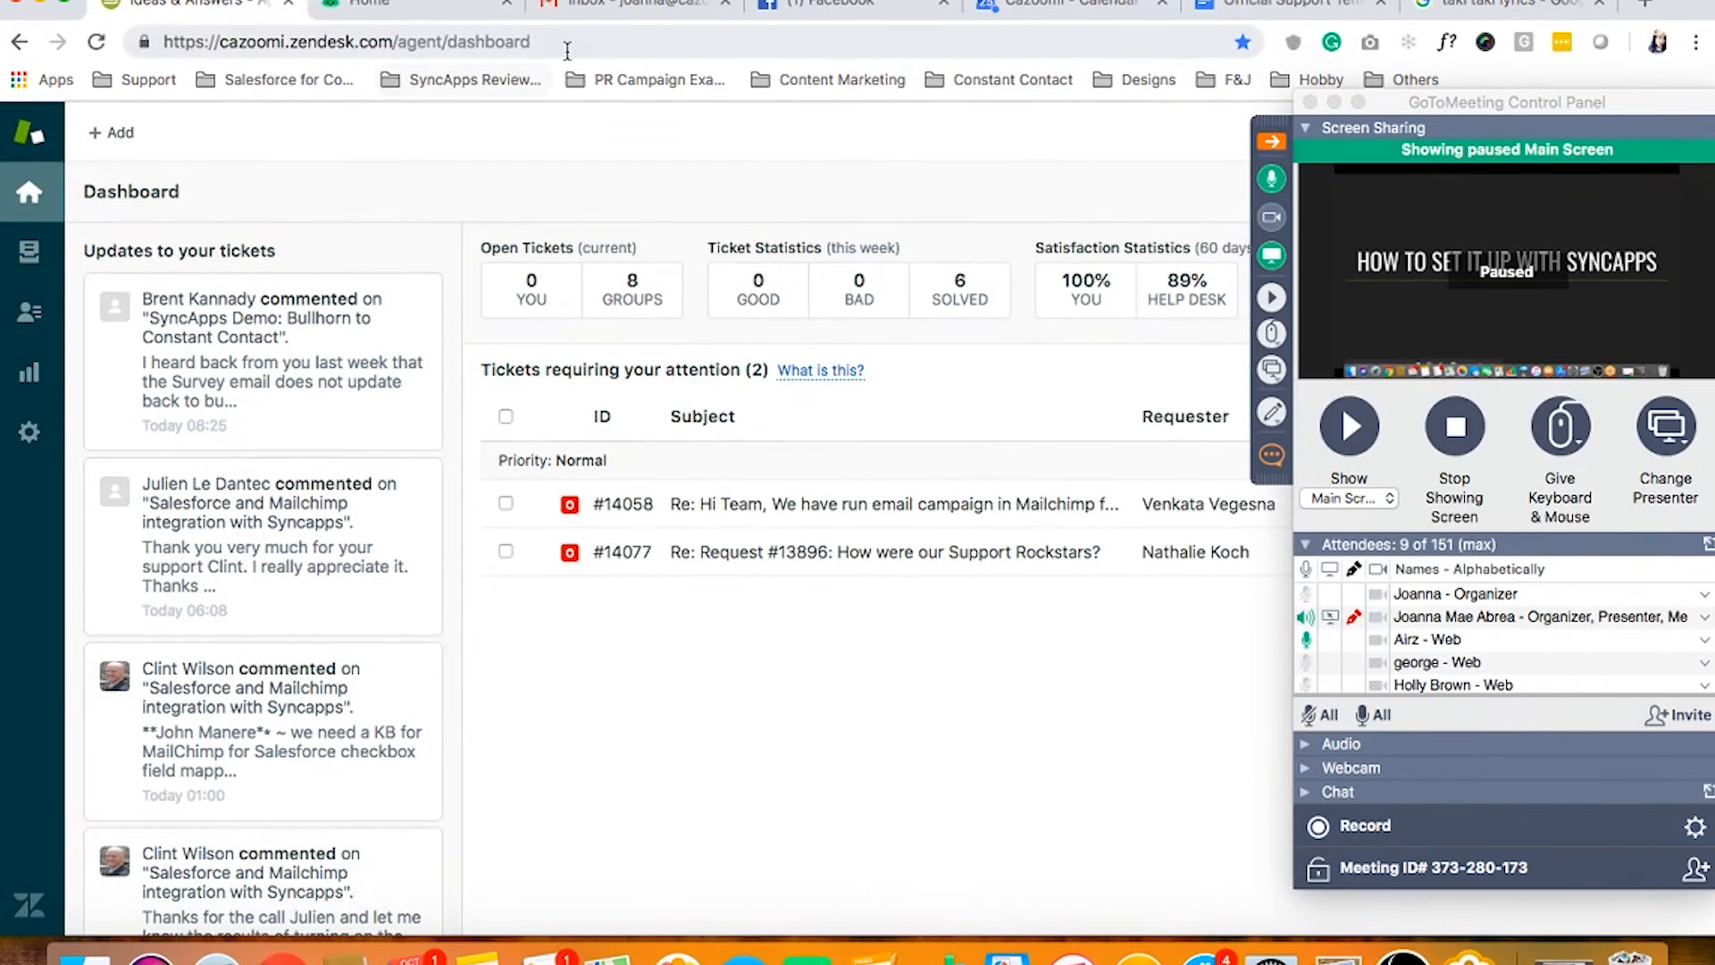
left_click(386, 10)
type("syncapps.")
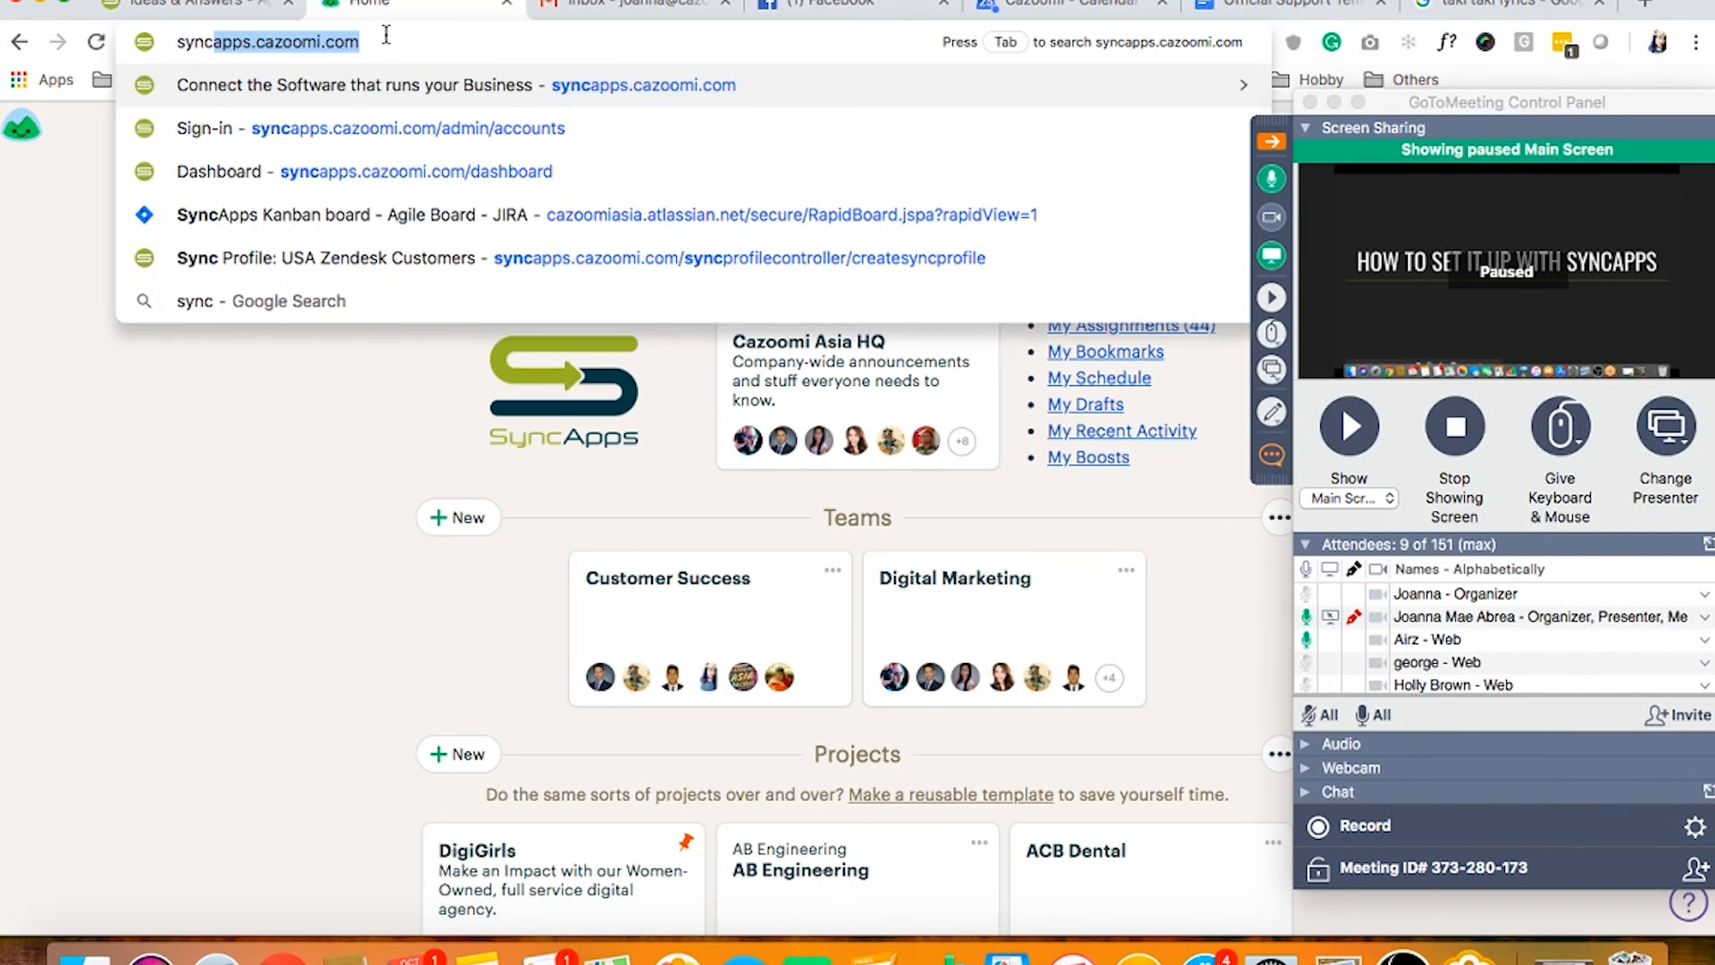
key("Return")
left_click(287, 3)
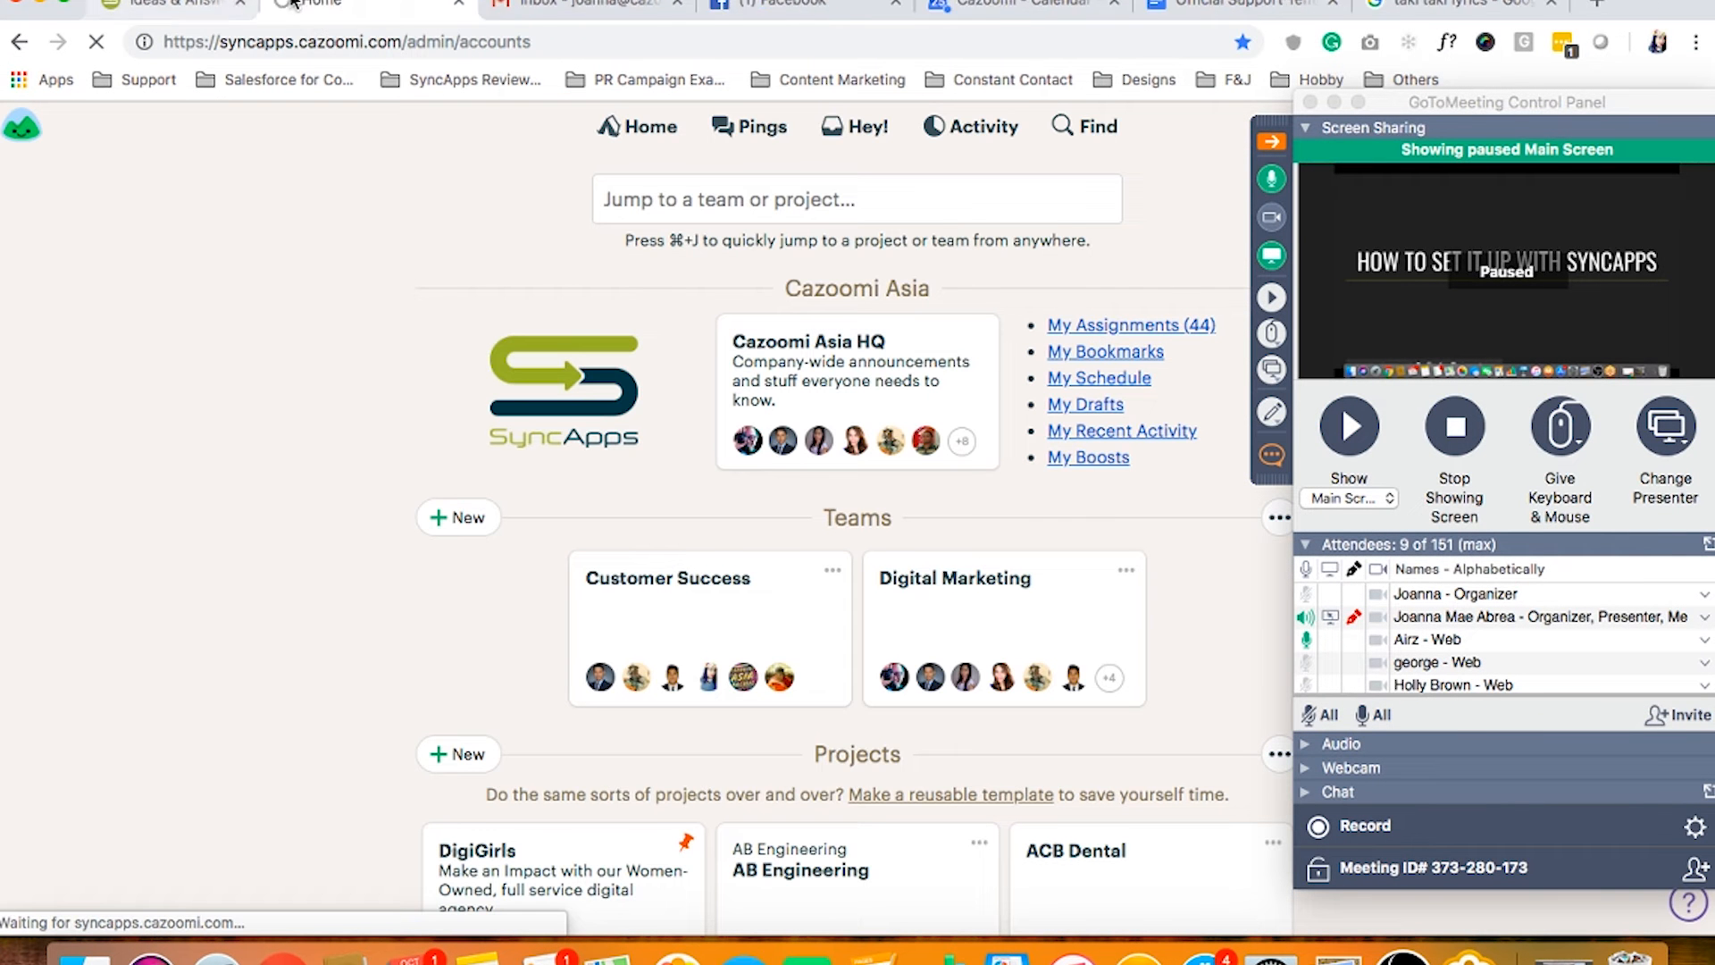
left_click(724, 4)
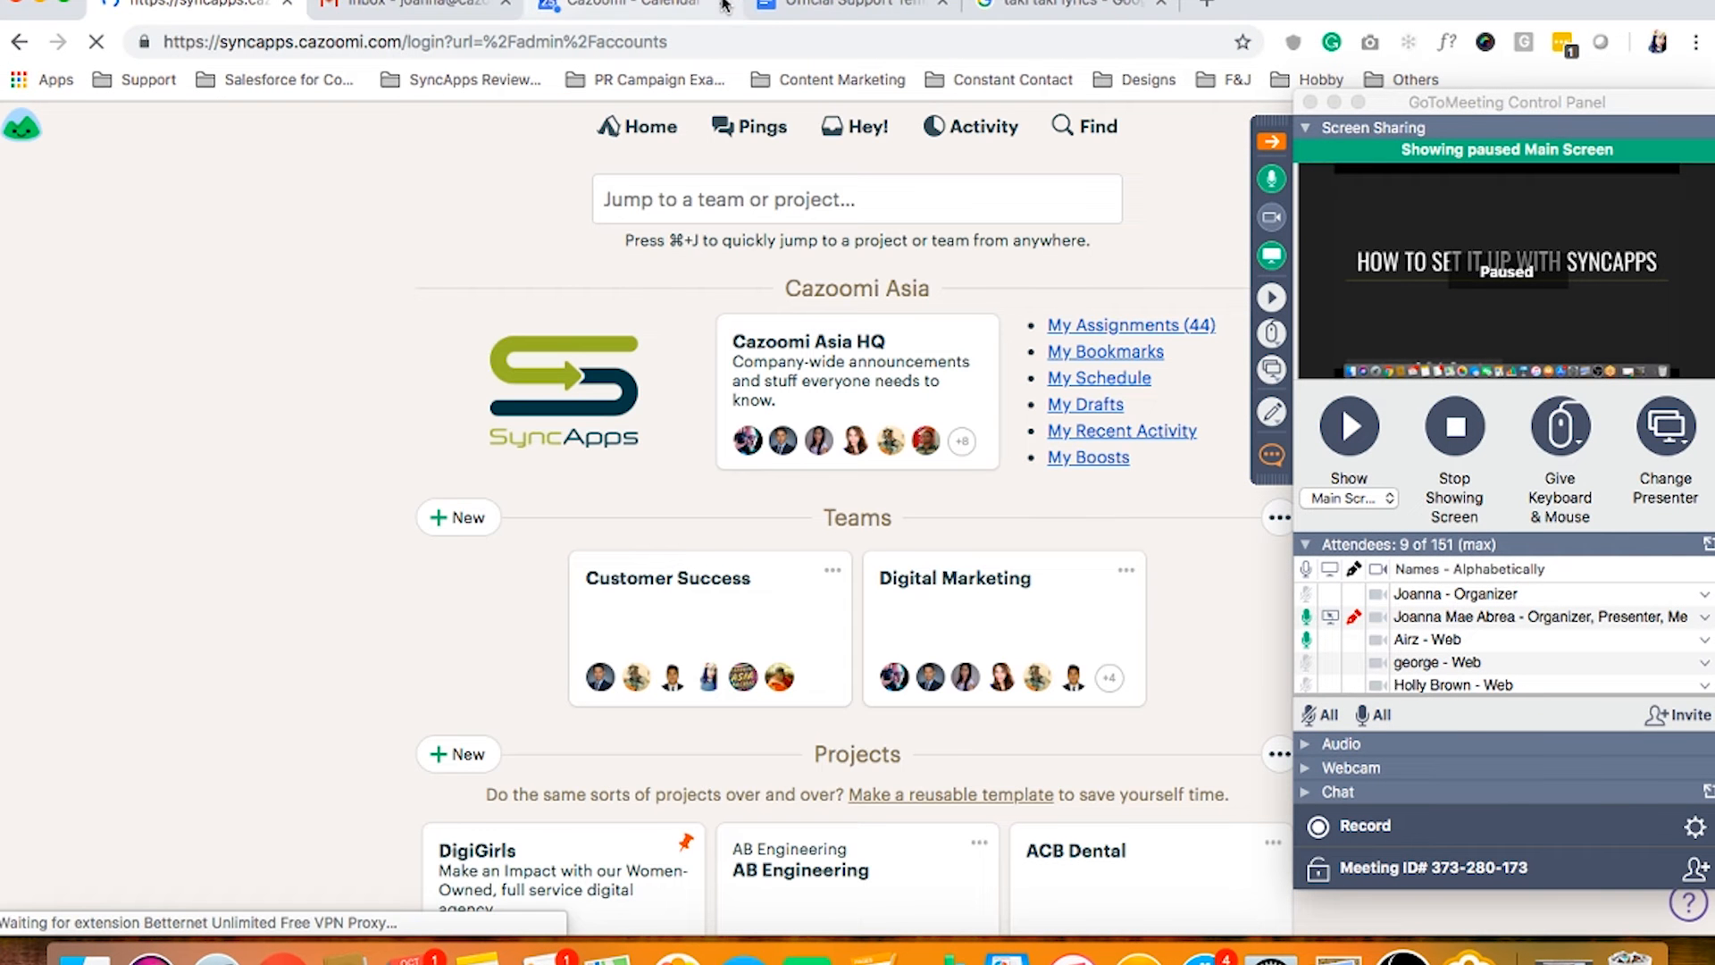
left_click(724, 5)
left_click(723, 4)
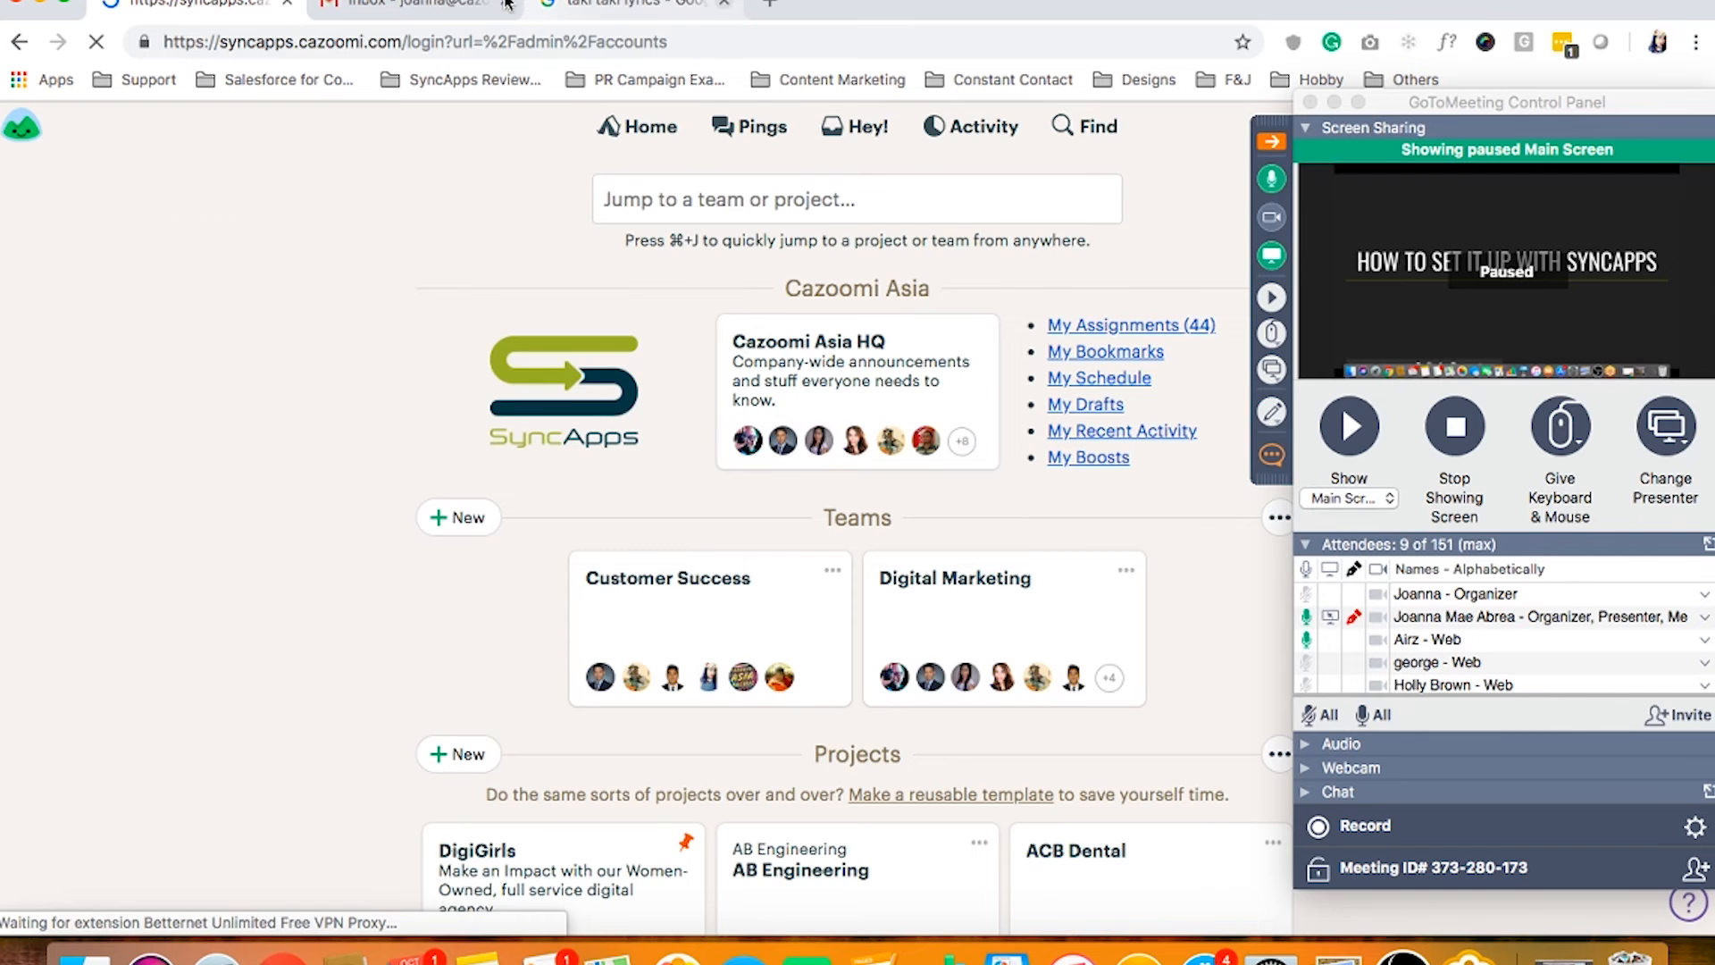
left_click(507, 4)
left_click(643, 4)
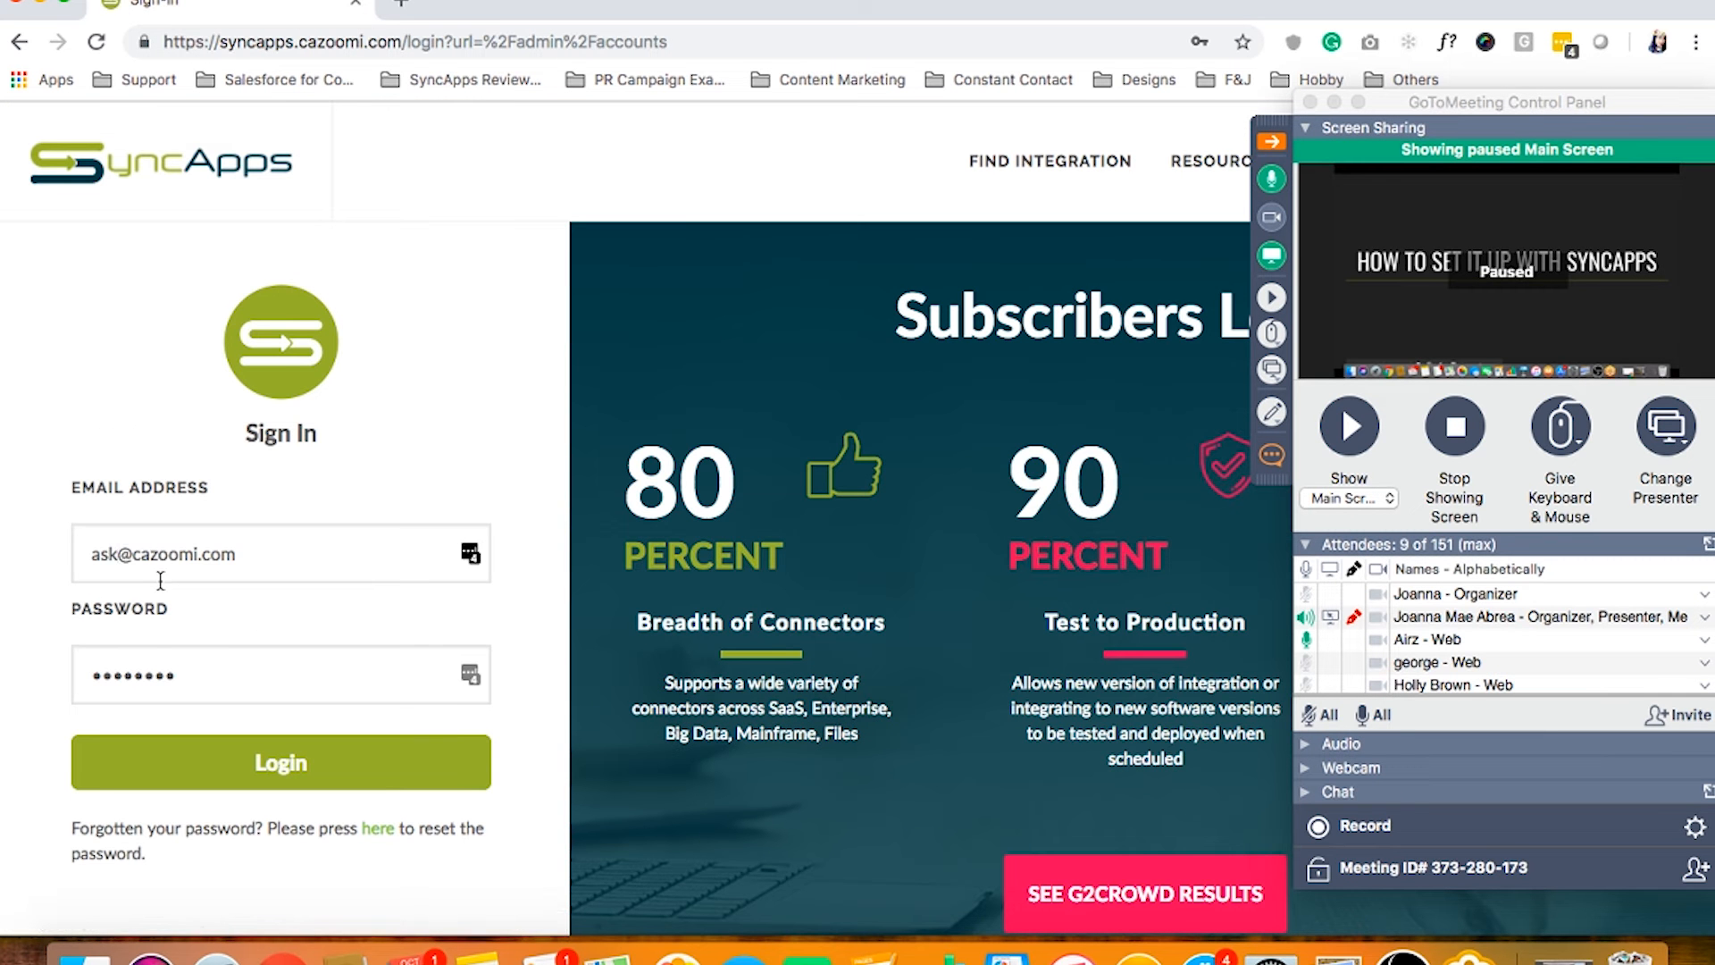
Sign in to SyncApps with the account's e-mail address and password
left_click(125, 552)
type("joa")
key("super+a")
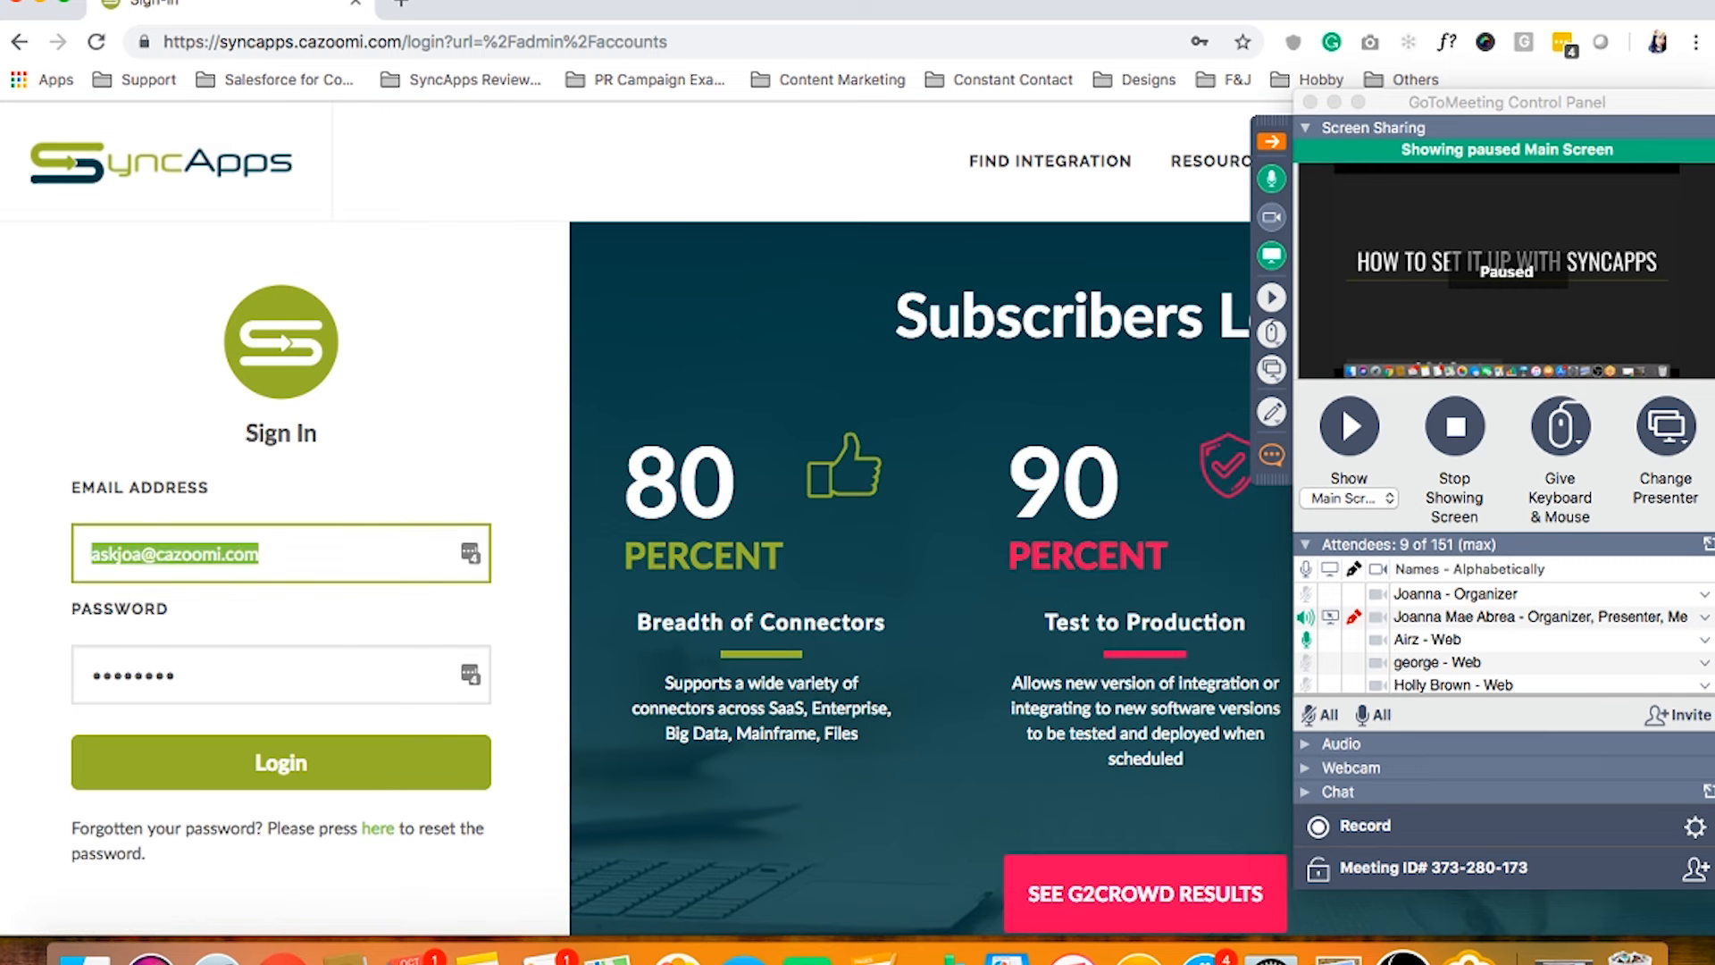
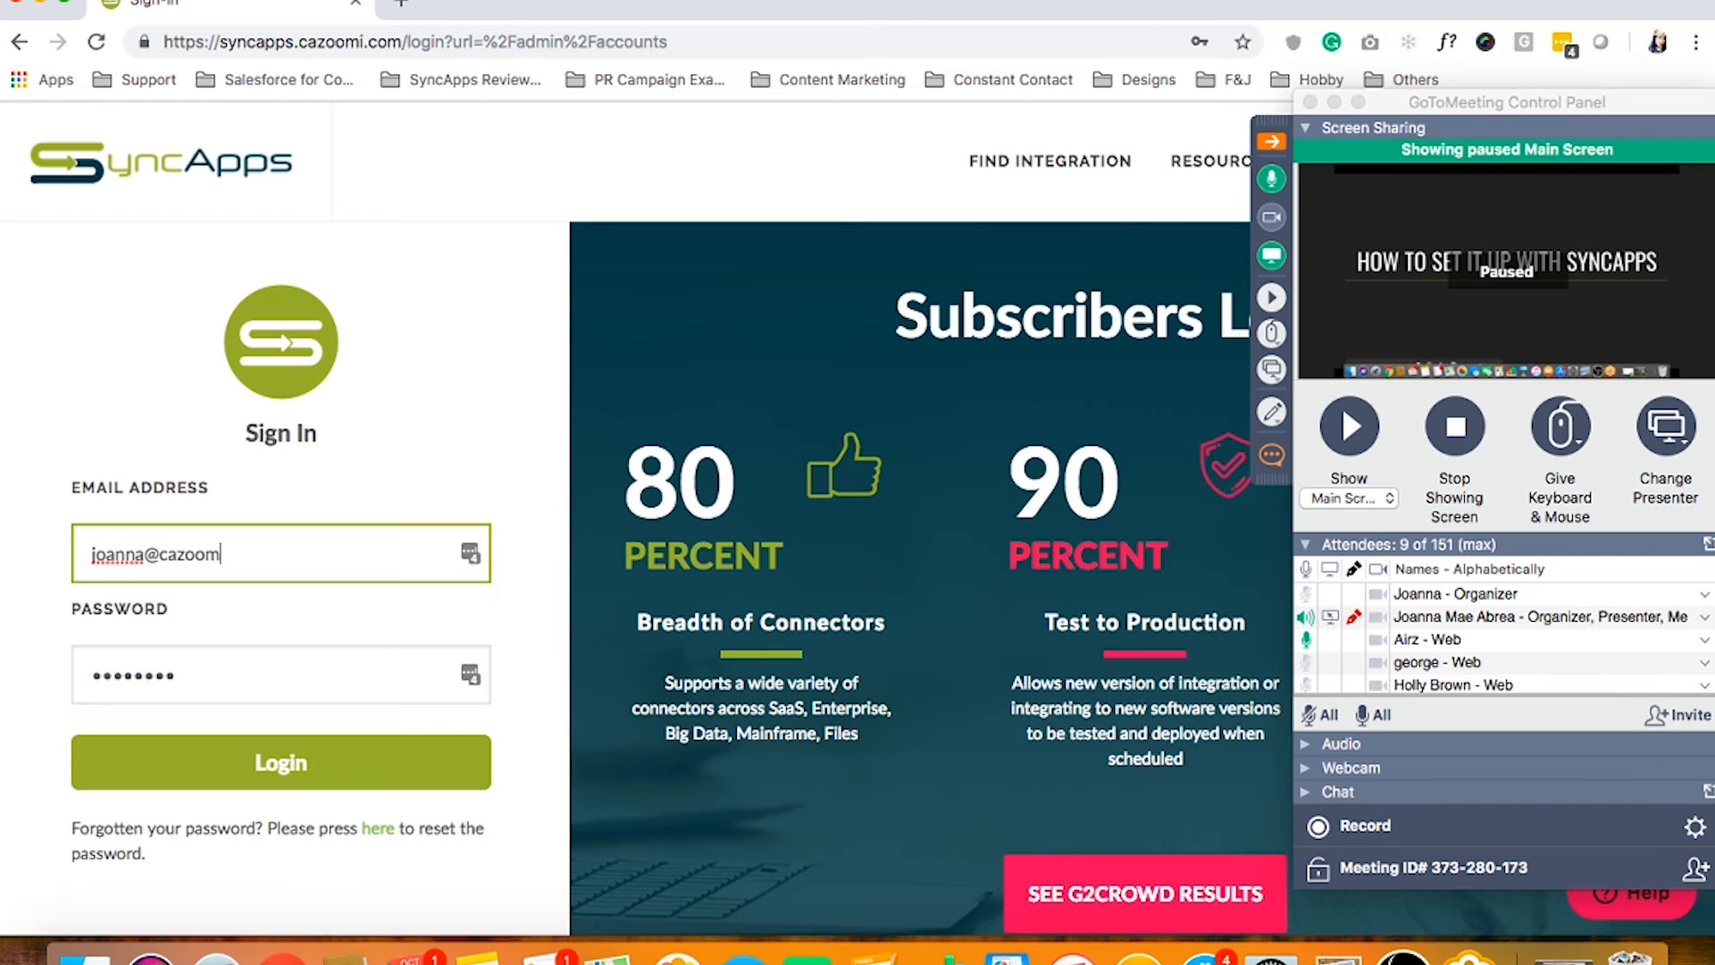
key("Tab")
type("abc")
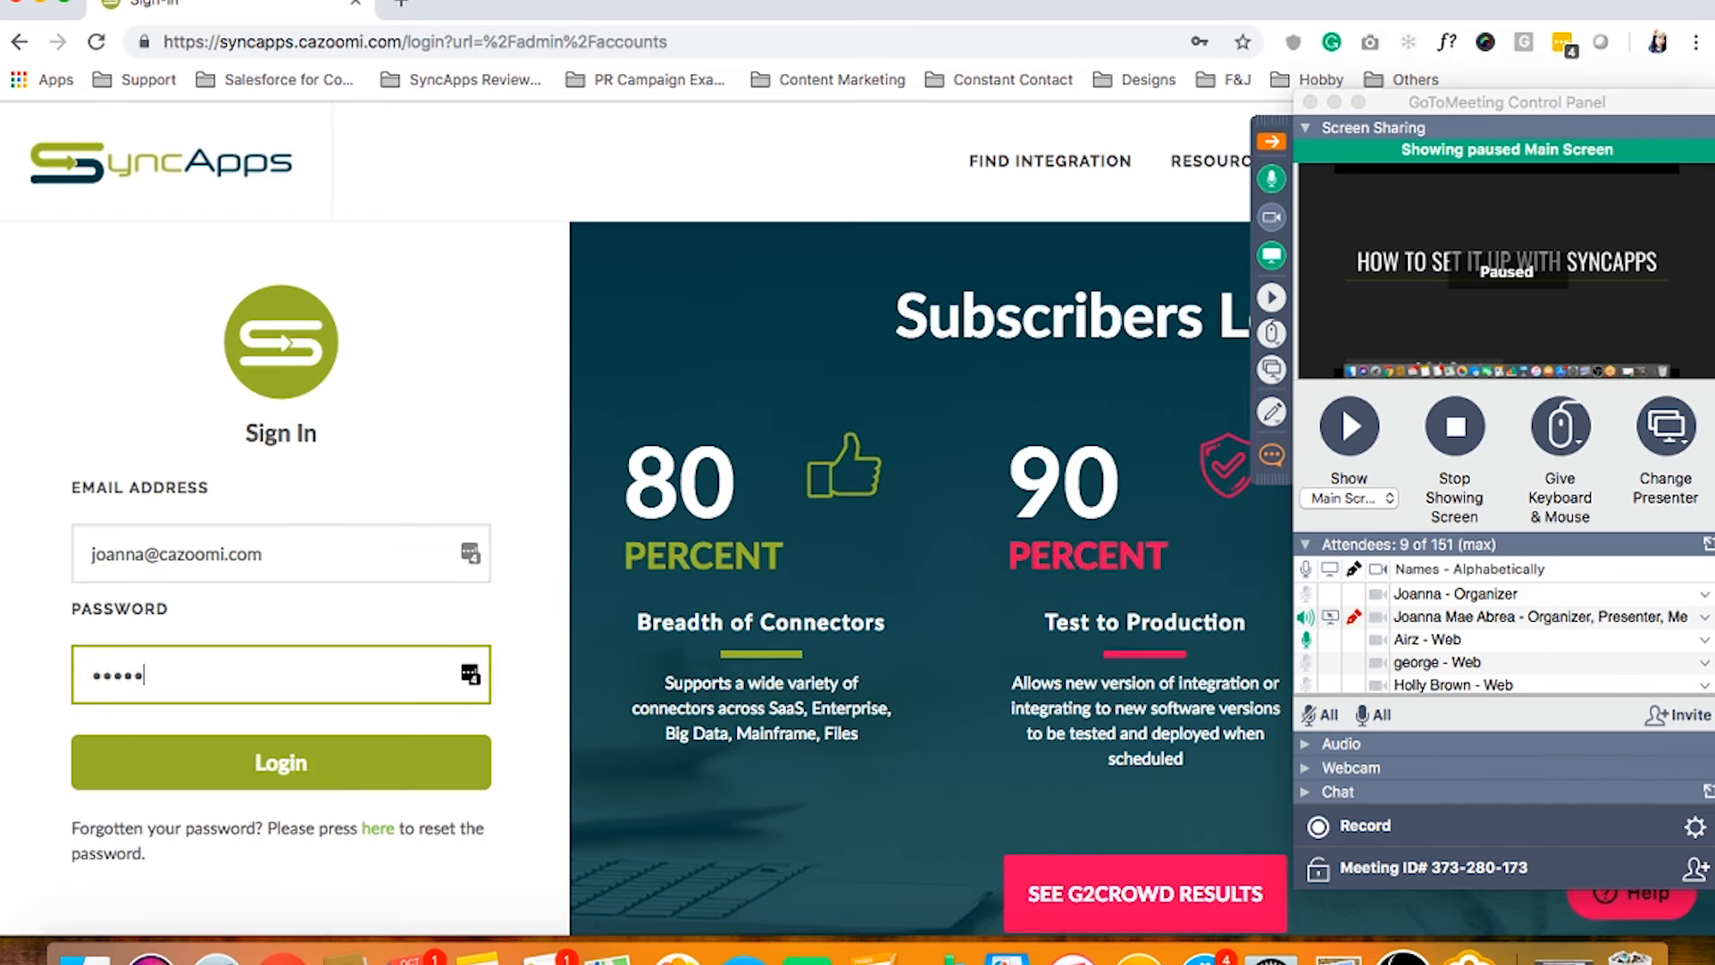
type("d")
key("Return")
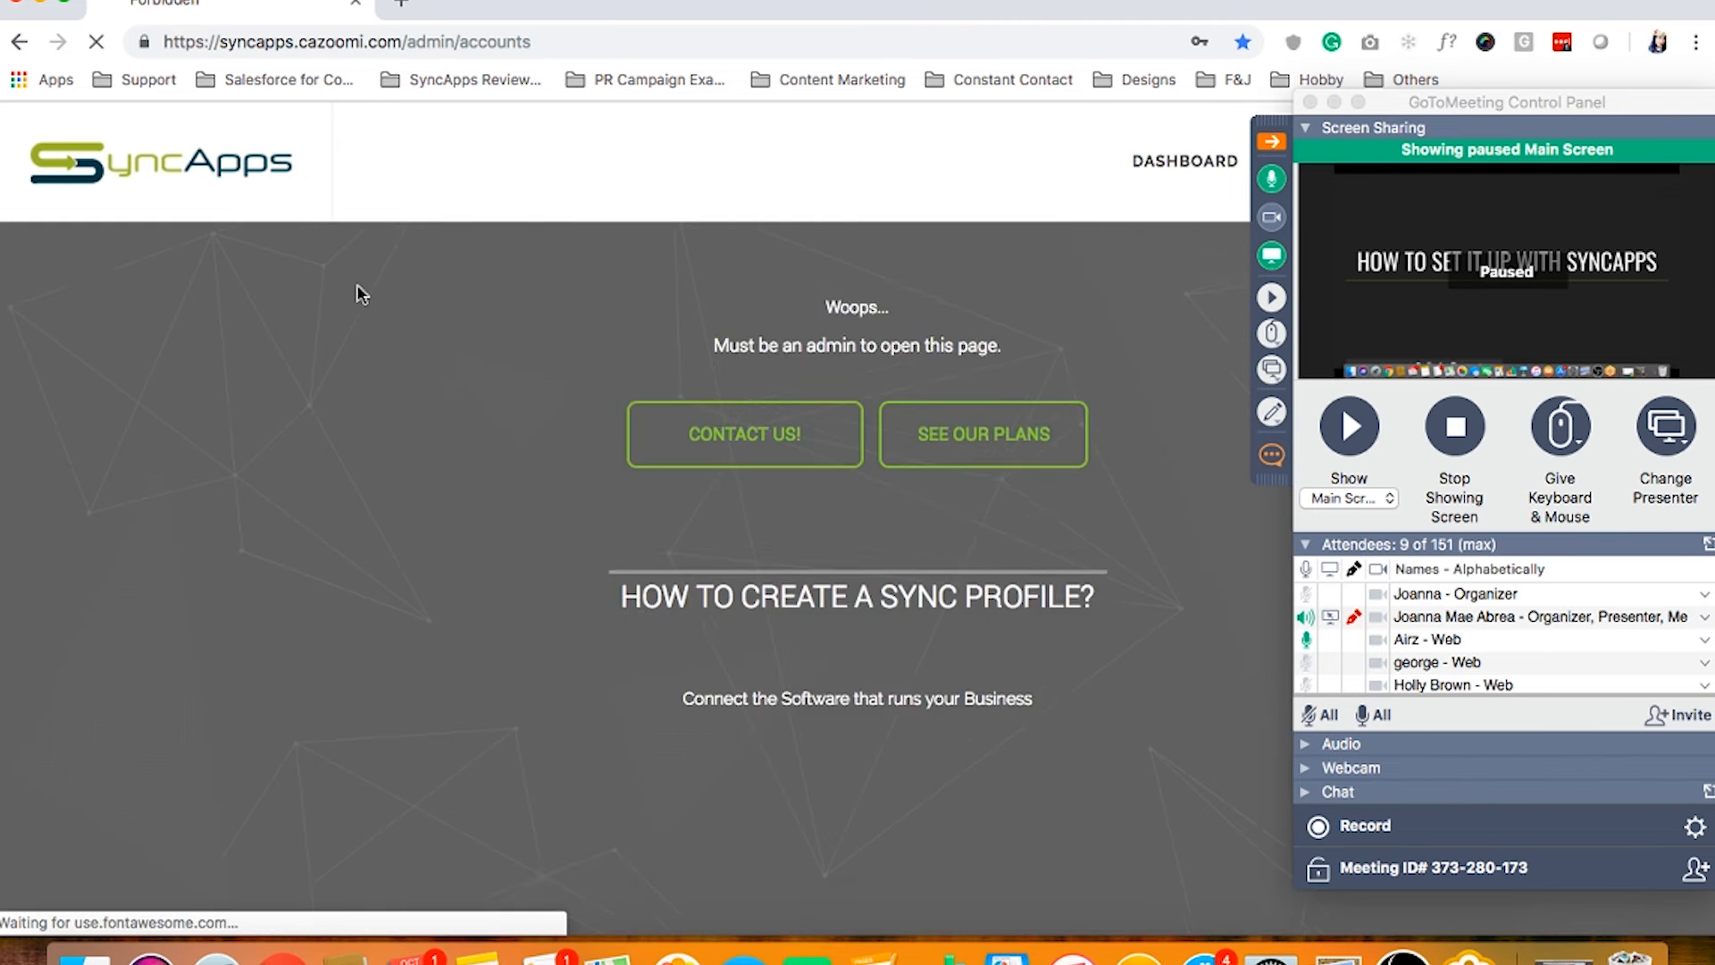
Change the page address to /dashboard to reach the SyncApps dashboard
left_click(468, 42)
left_click_drag(402, 42, 584, 78)
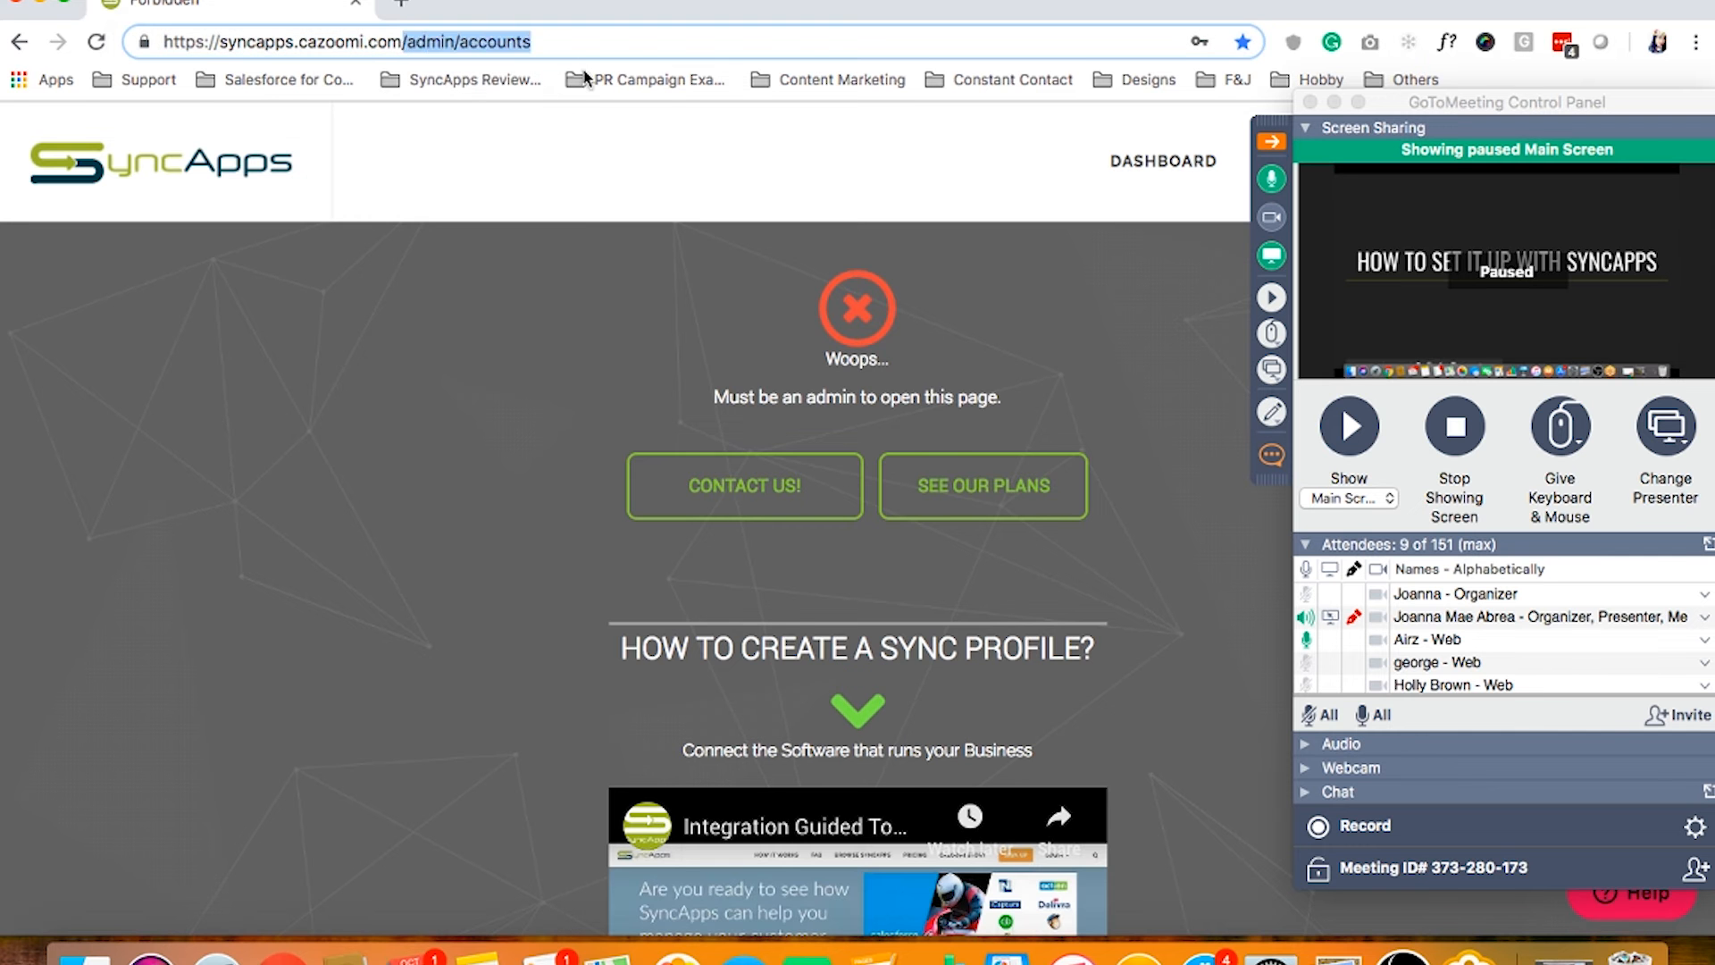
type("/dashboar")
key("Return")
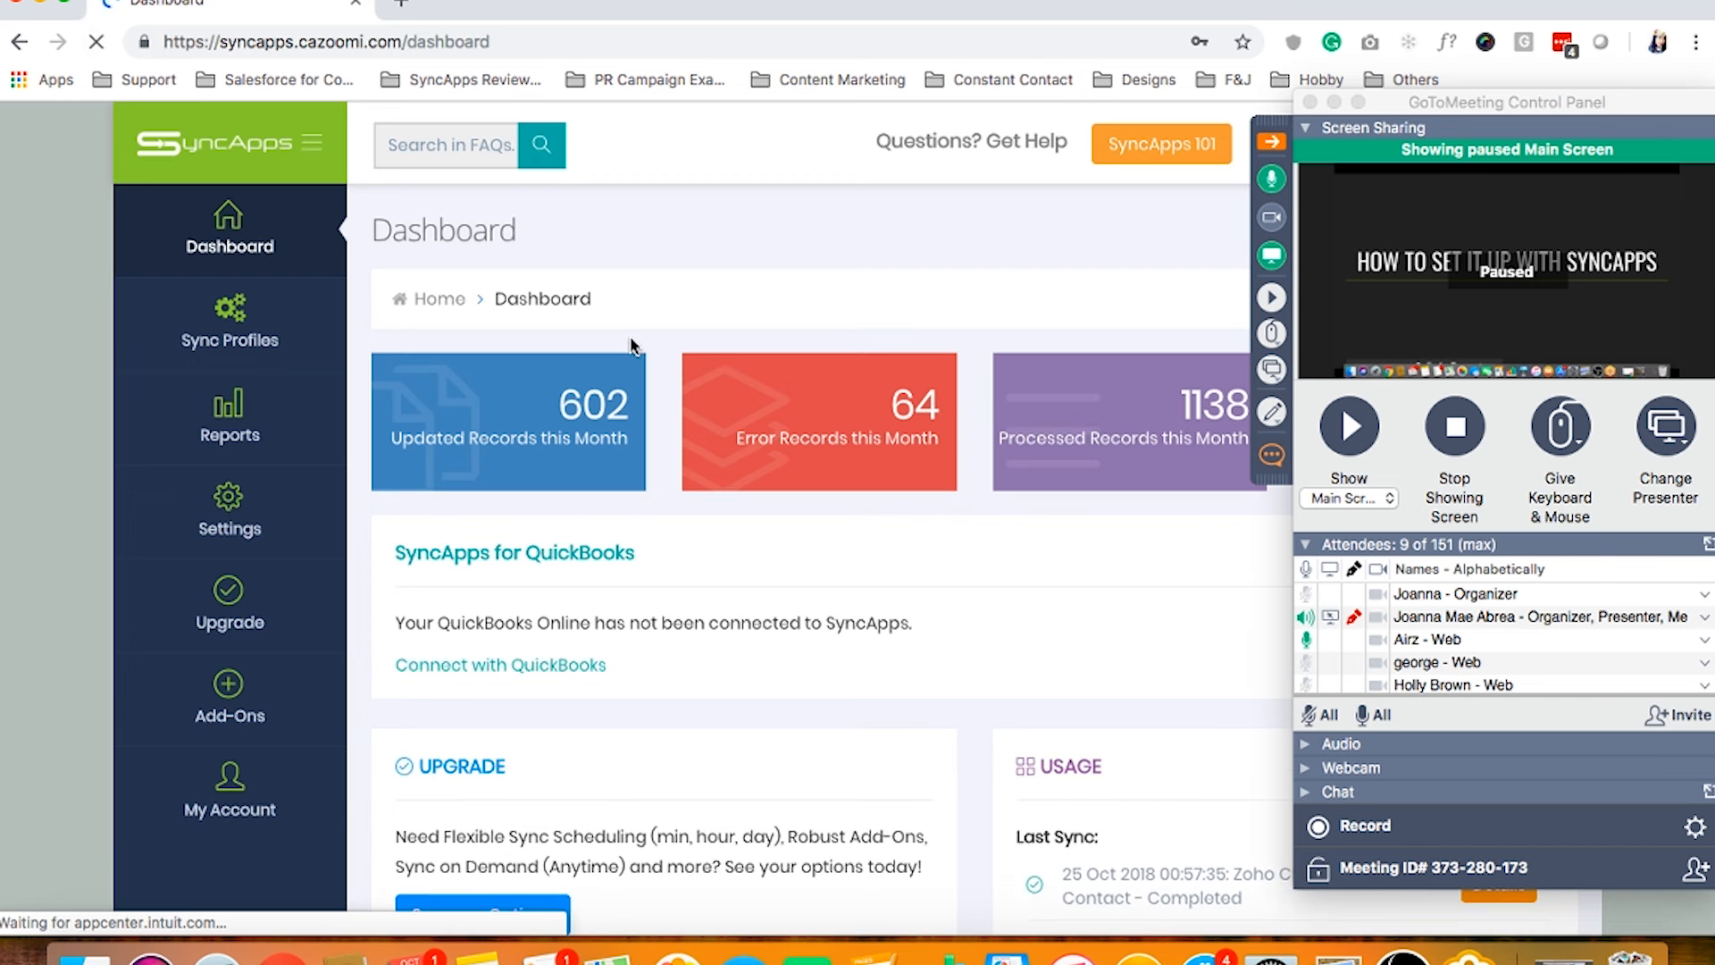
Resume screen sharing, then open the Zoho CRM Potentials to Mailchimp profile from Sync Profiles
left_click(1350, 430)
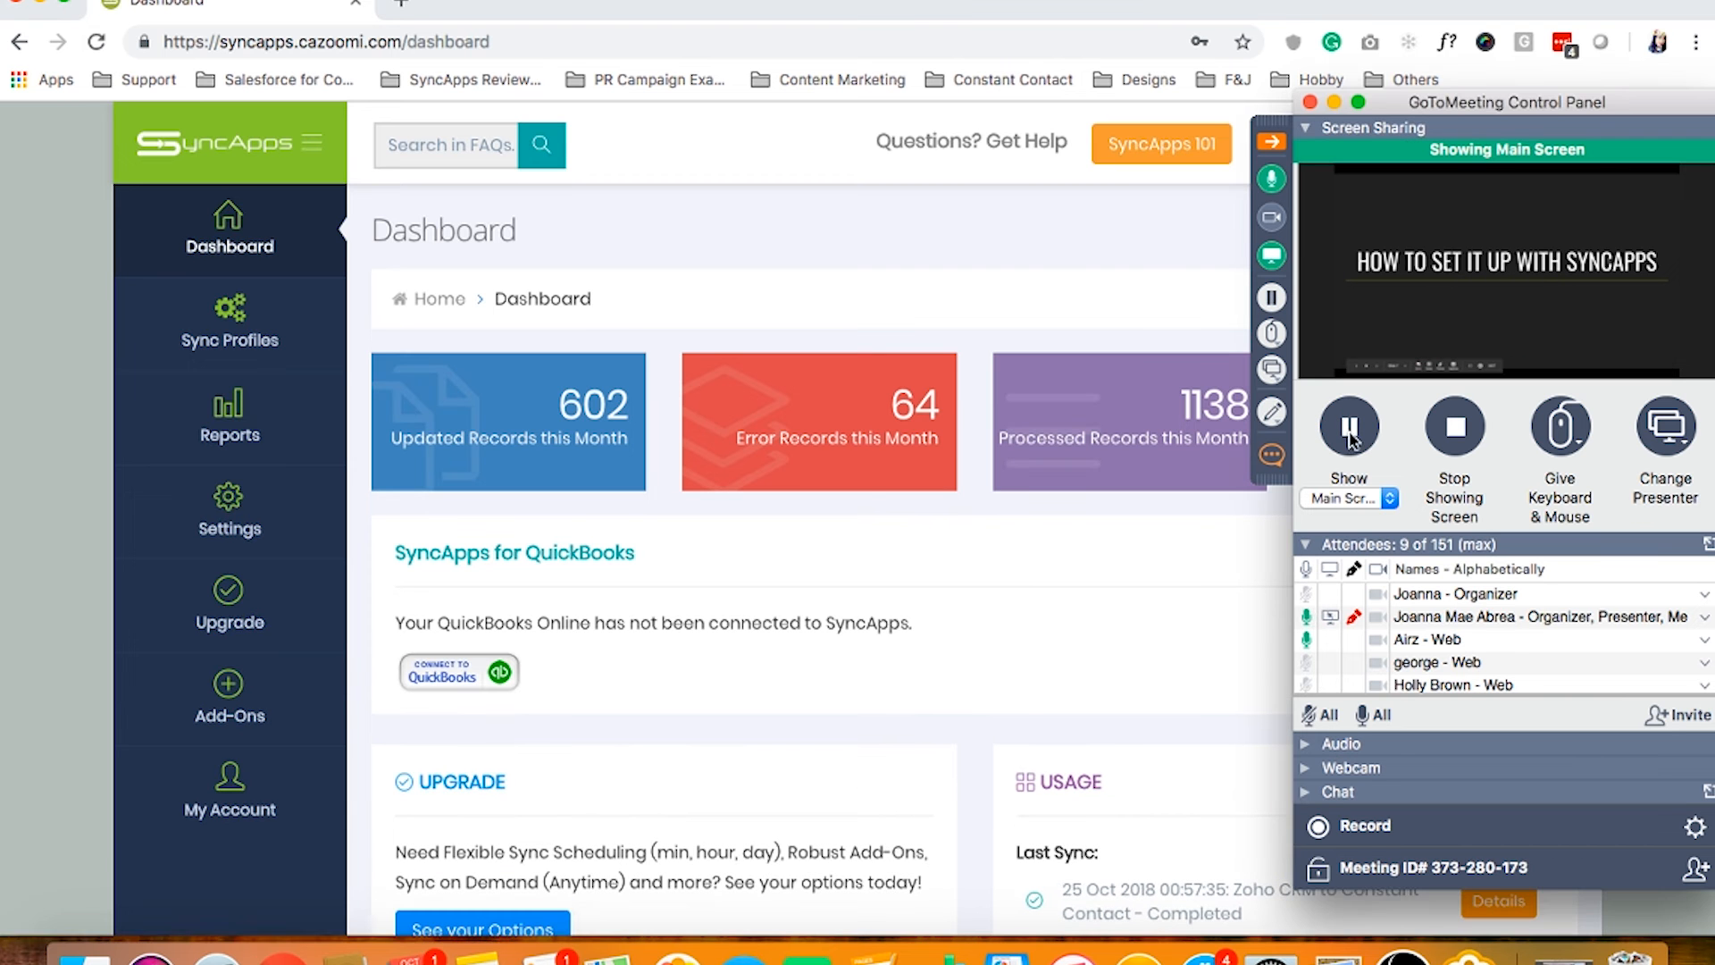
left_click(1358, 103)
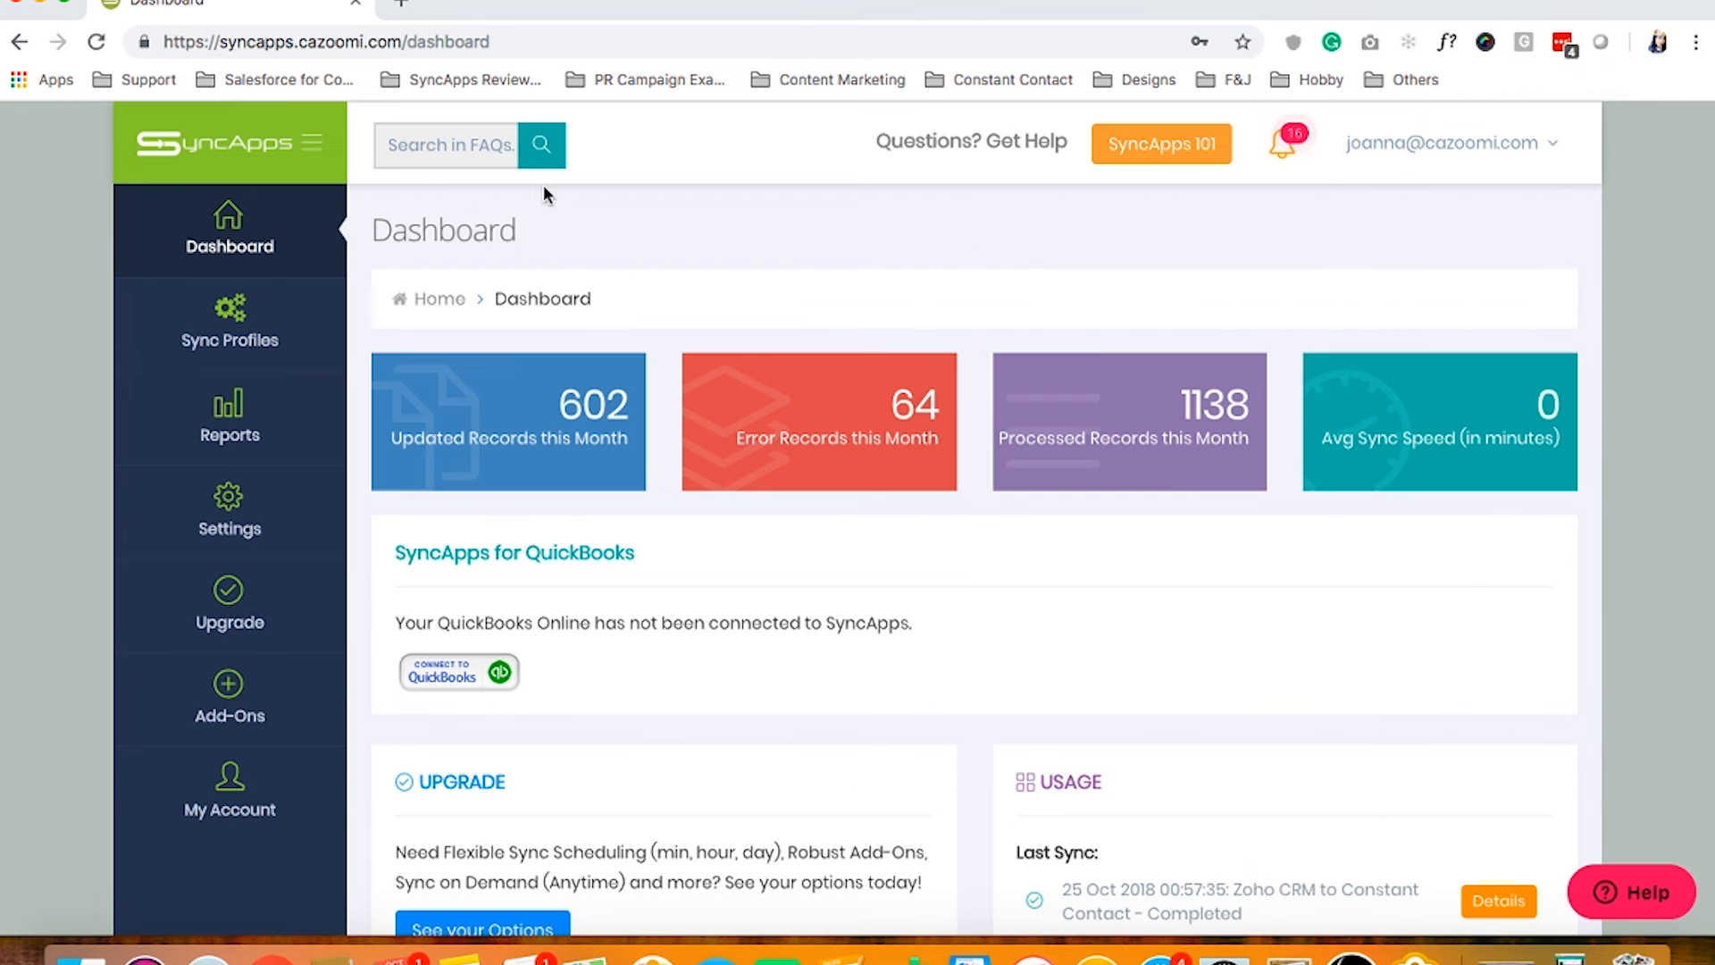
left_click(228, 324)
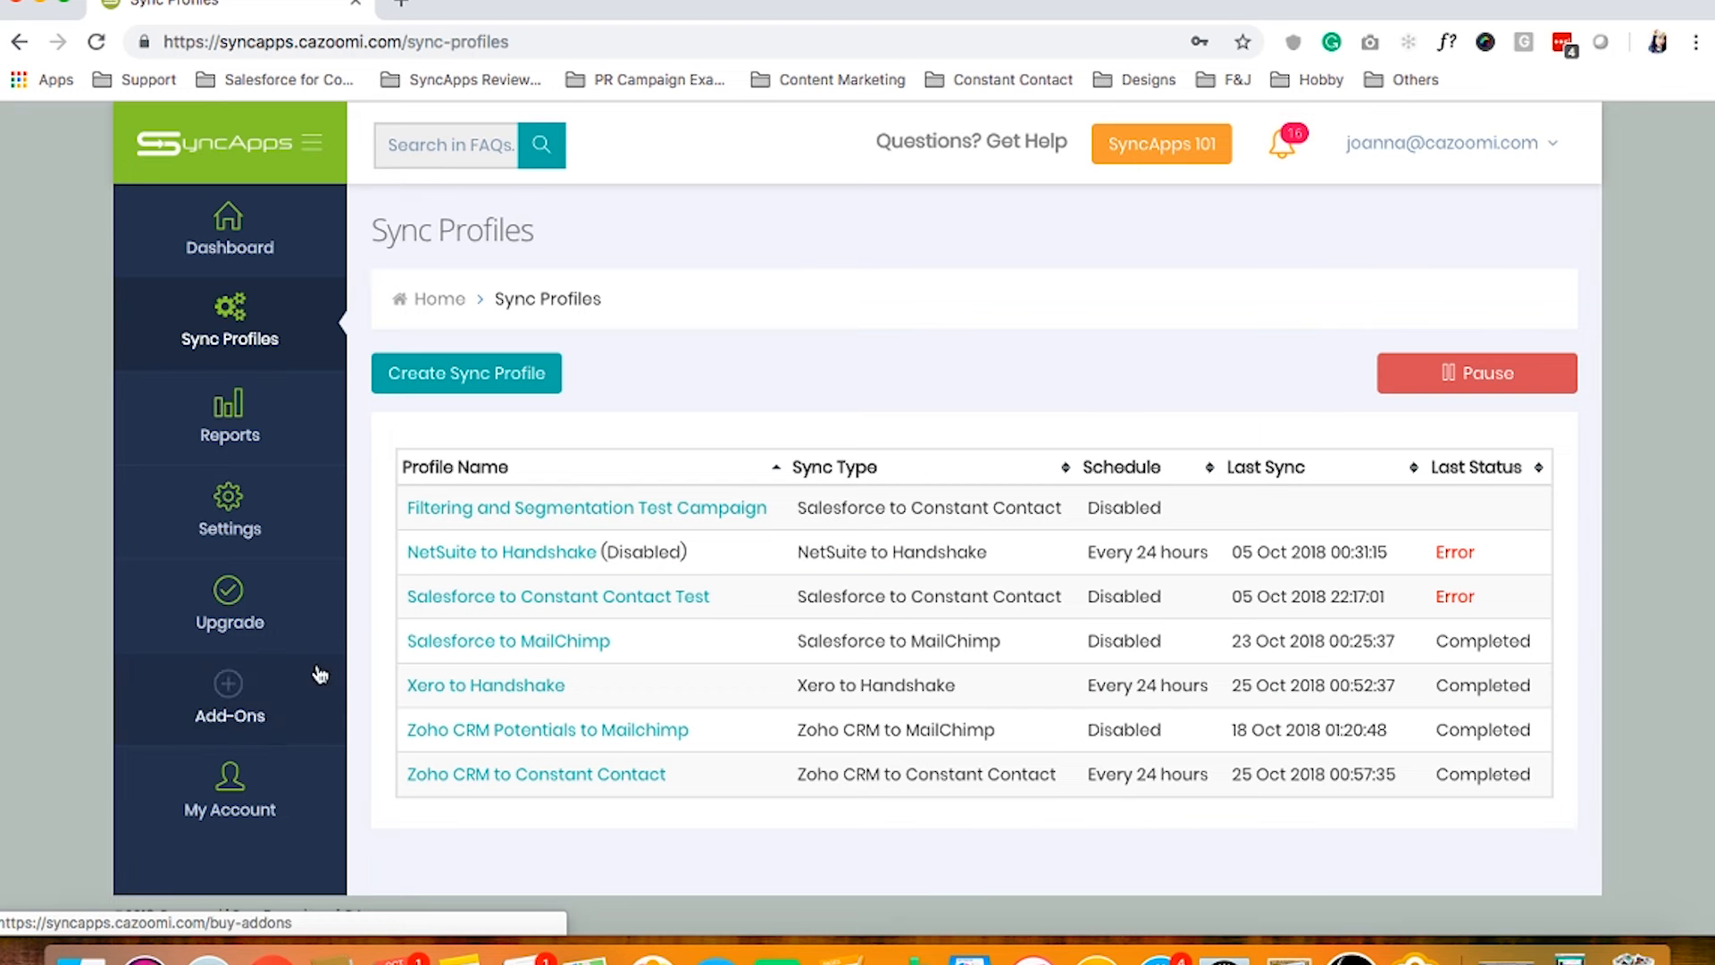
left_click(464, 733)
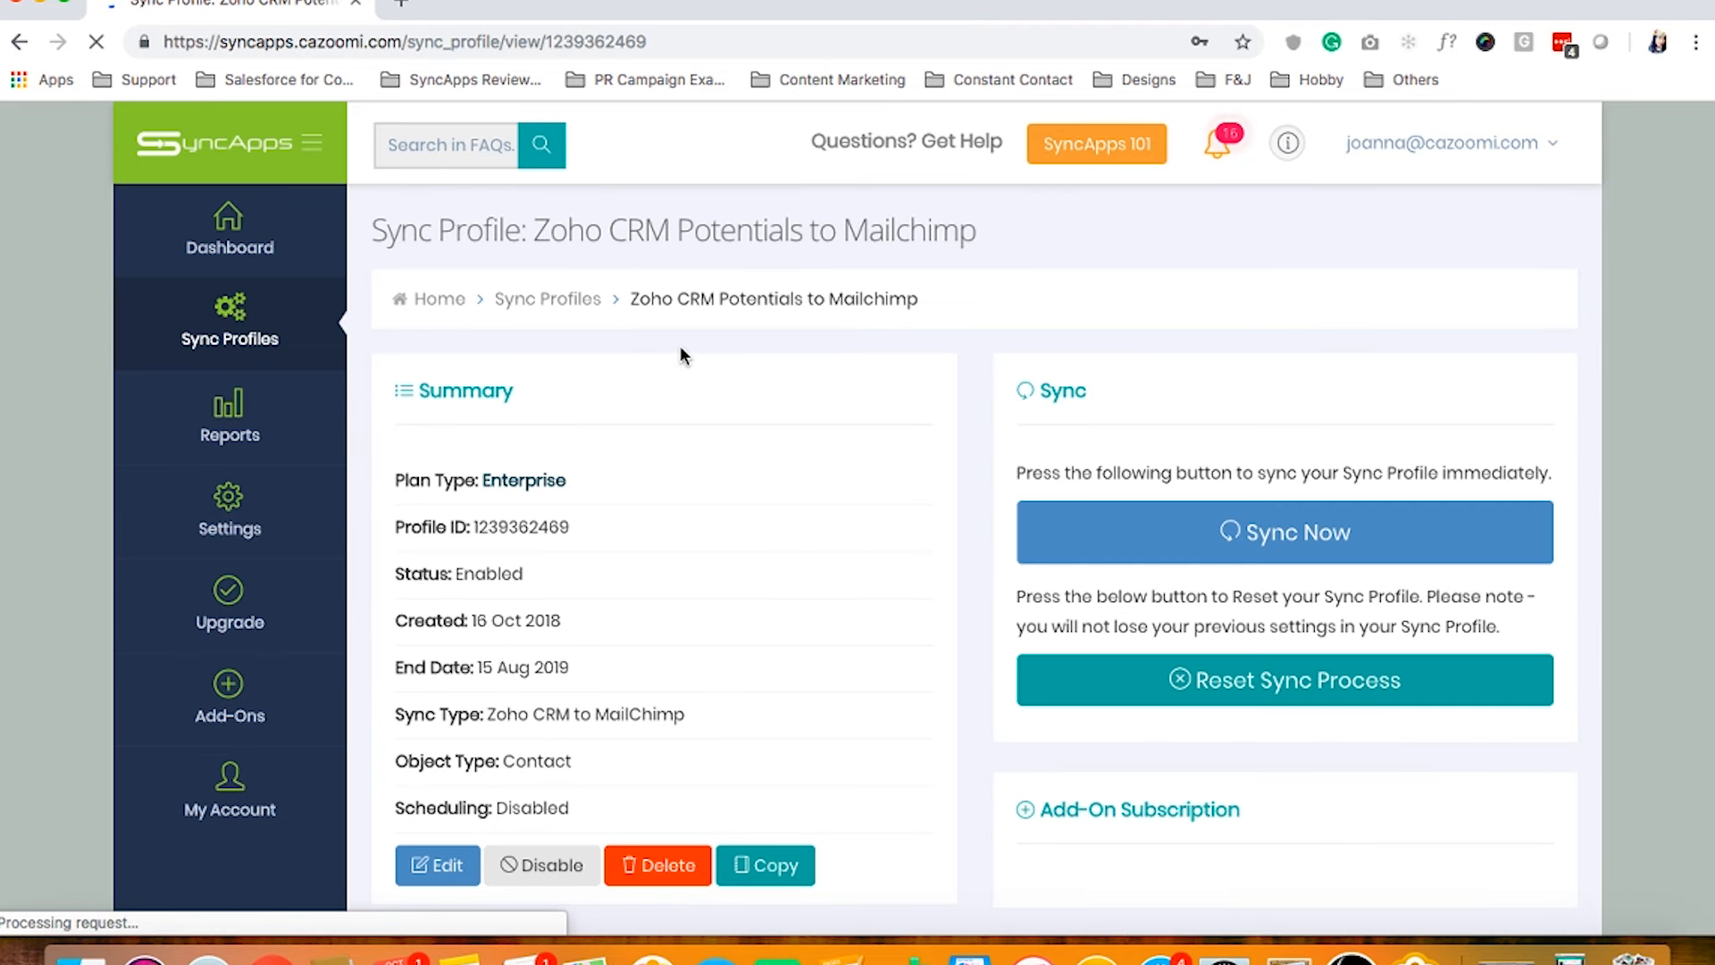
Edit the profile, view the Name field's SyncNotes, and continue to Zoho CRM settings
left_click(437, 868)
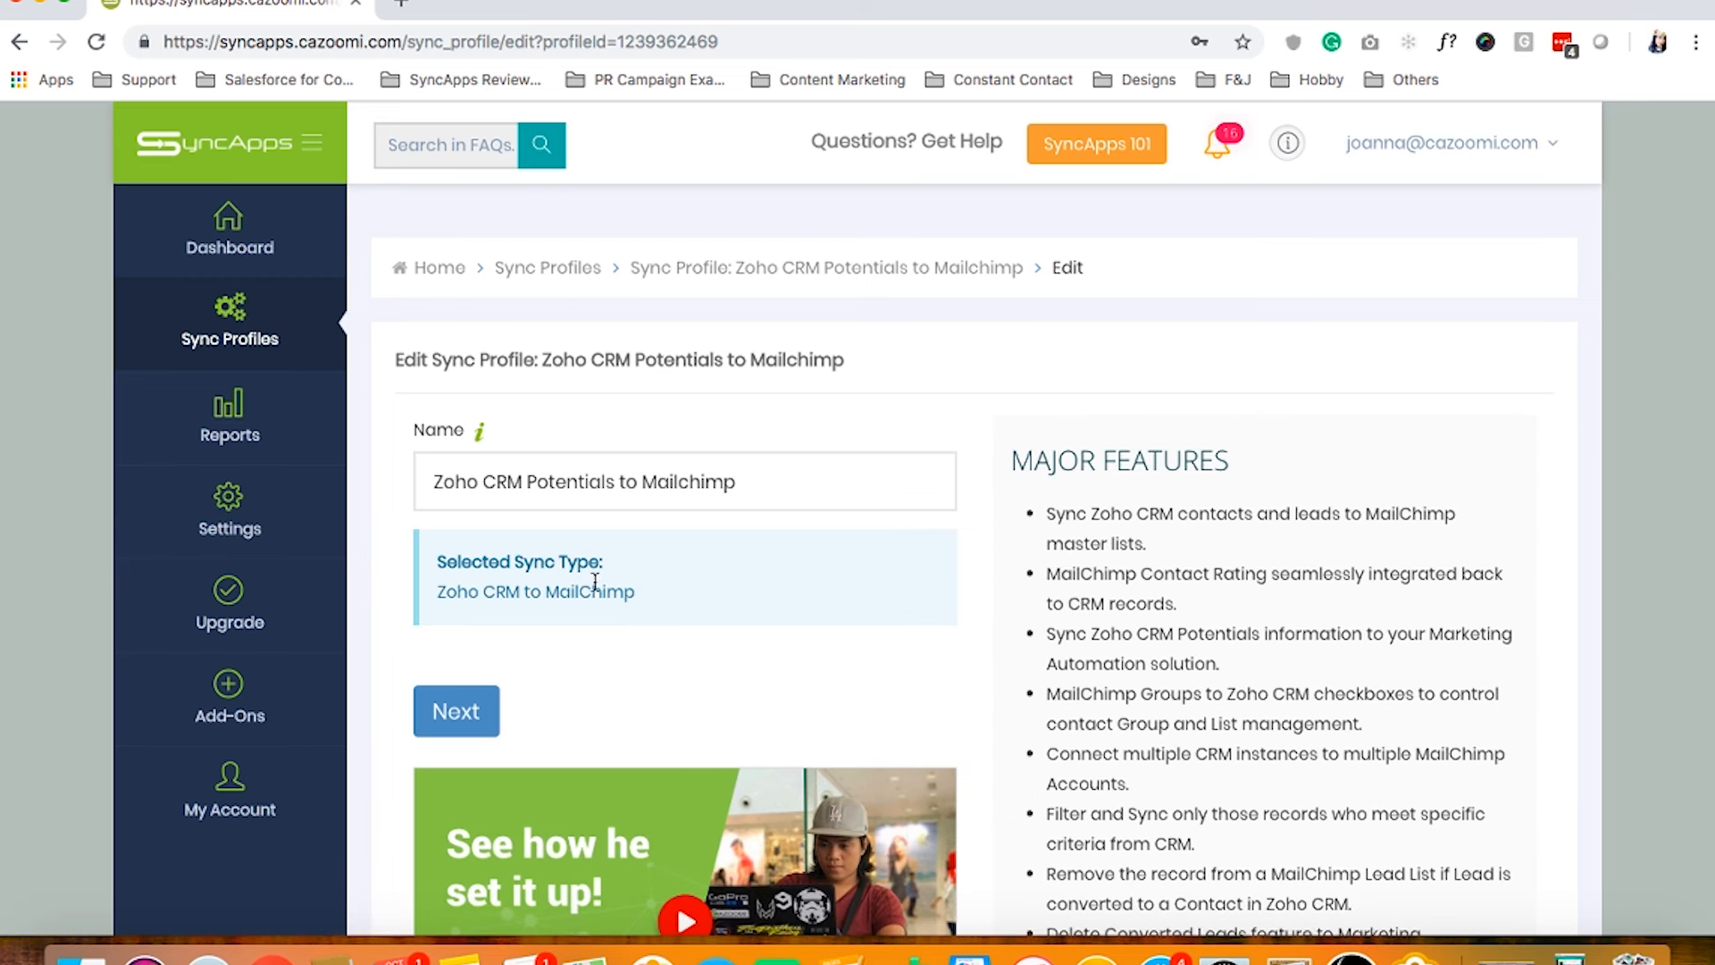
left_click(479, 432)
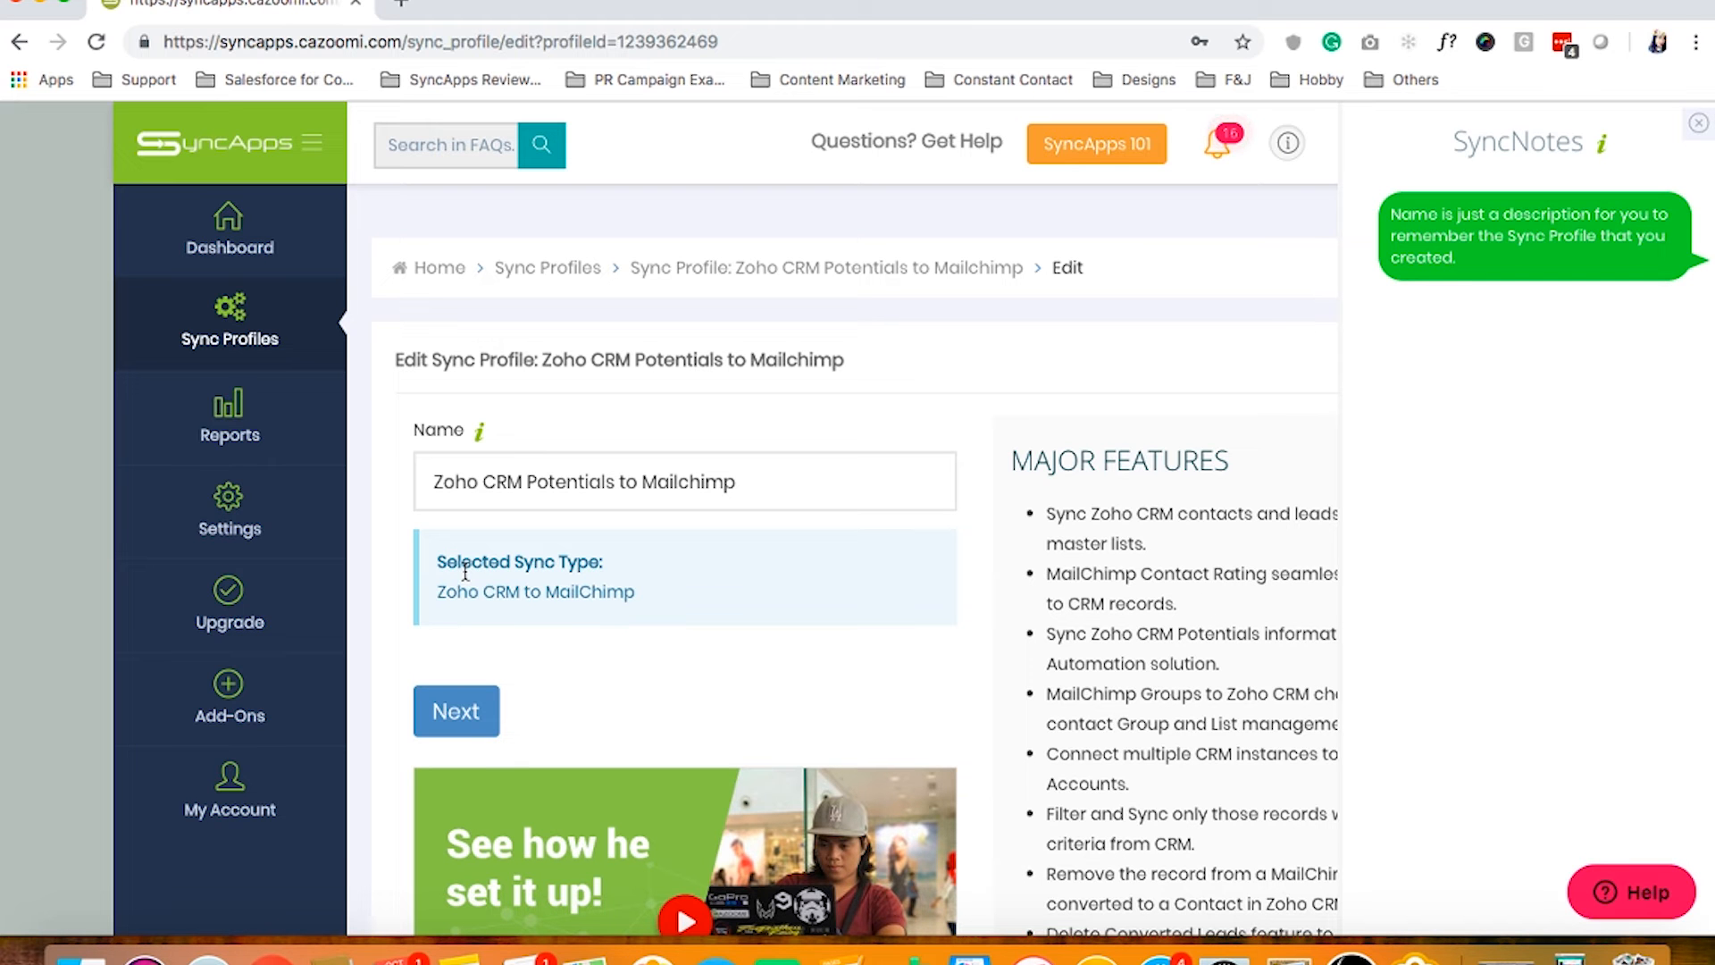
left_click(452, 711)
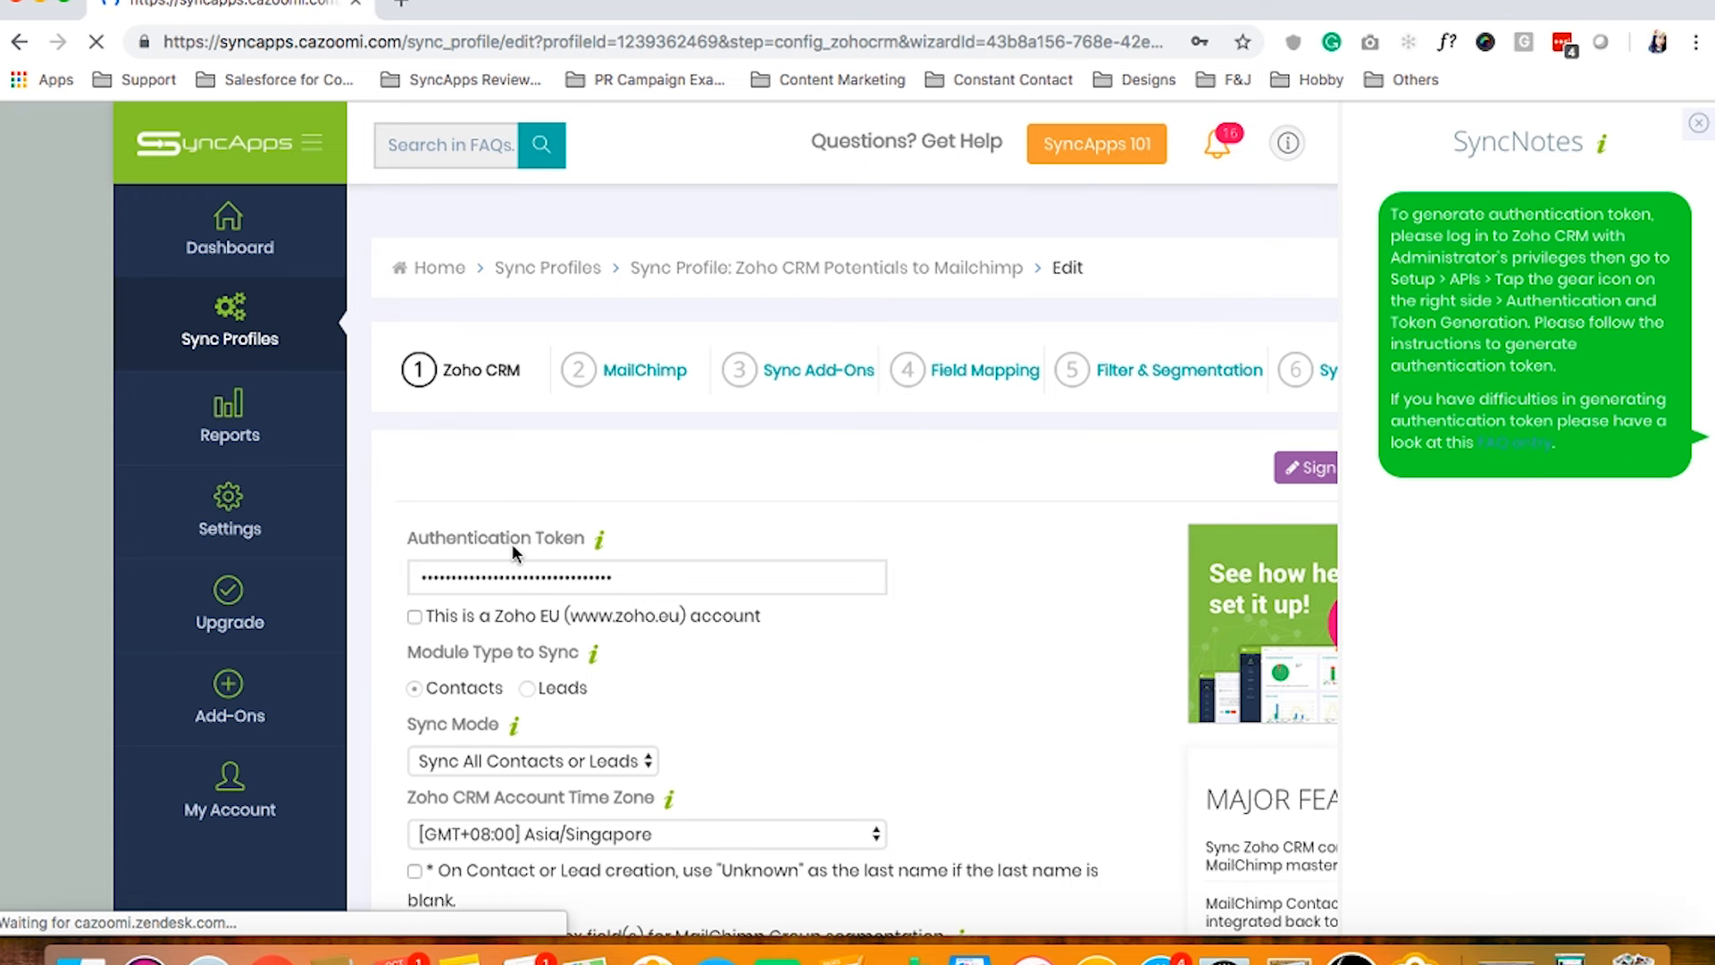
Review the Zoho CRM step options and open the Sync Mode dropdown
scroll(512, 551, "down", 1)
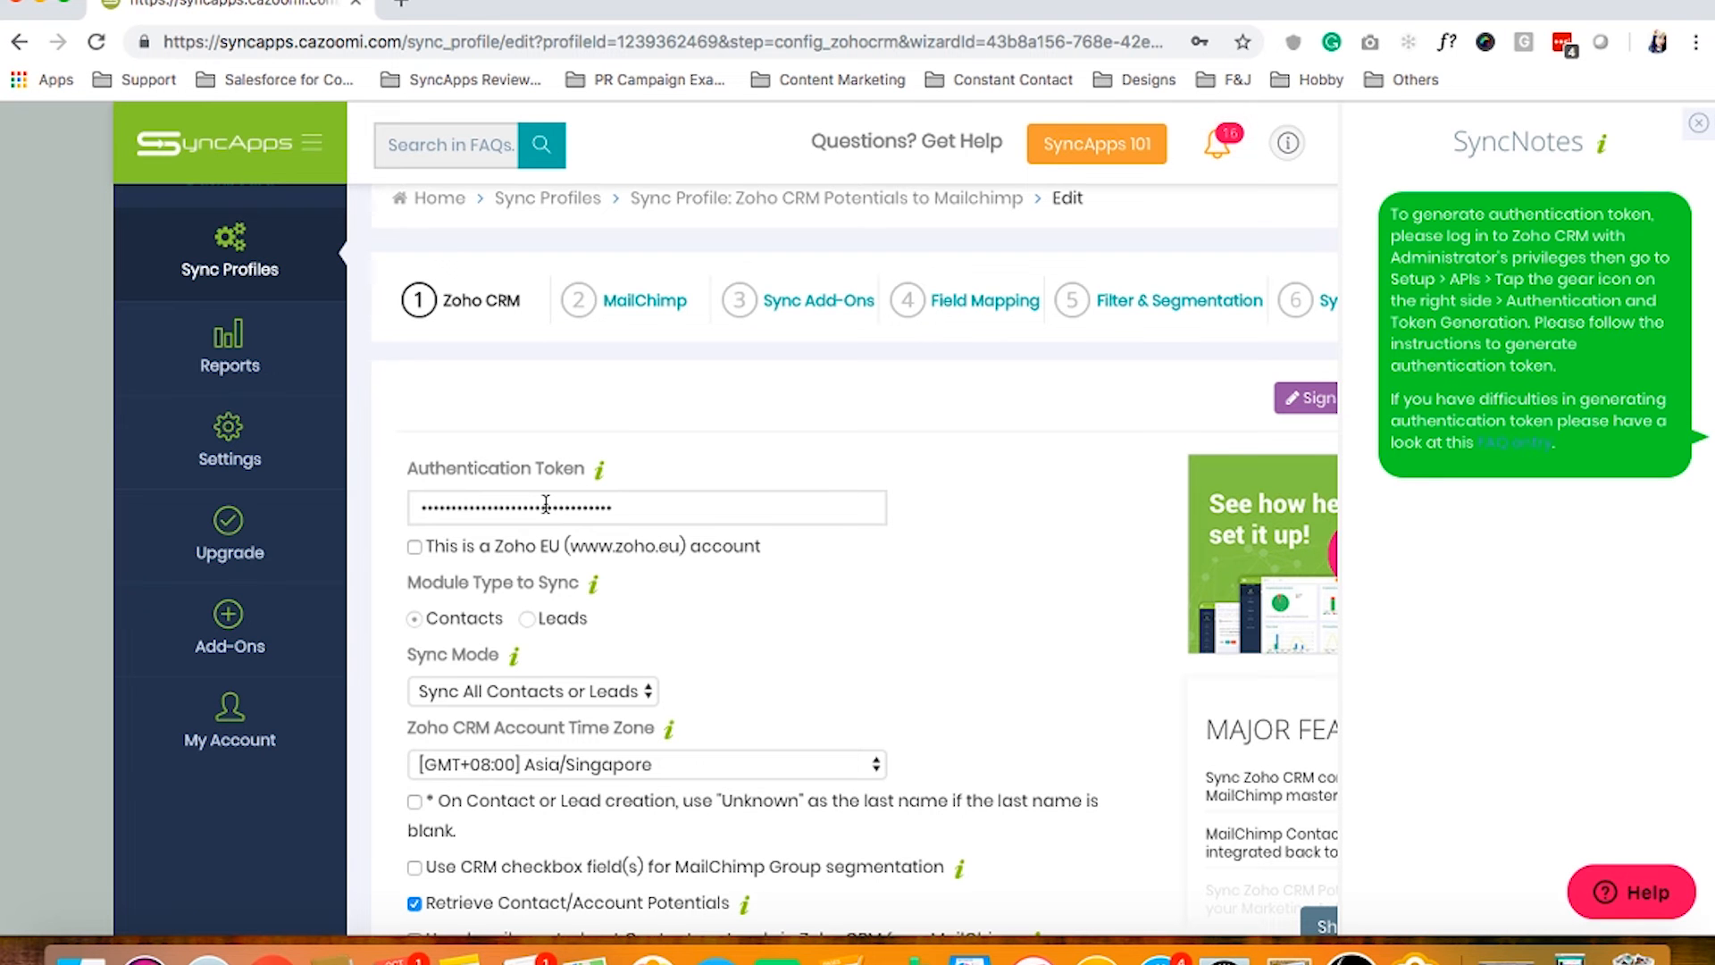
scroll(540, 502, "down", 3)
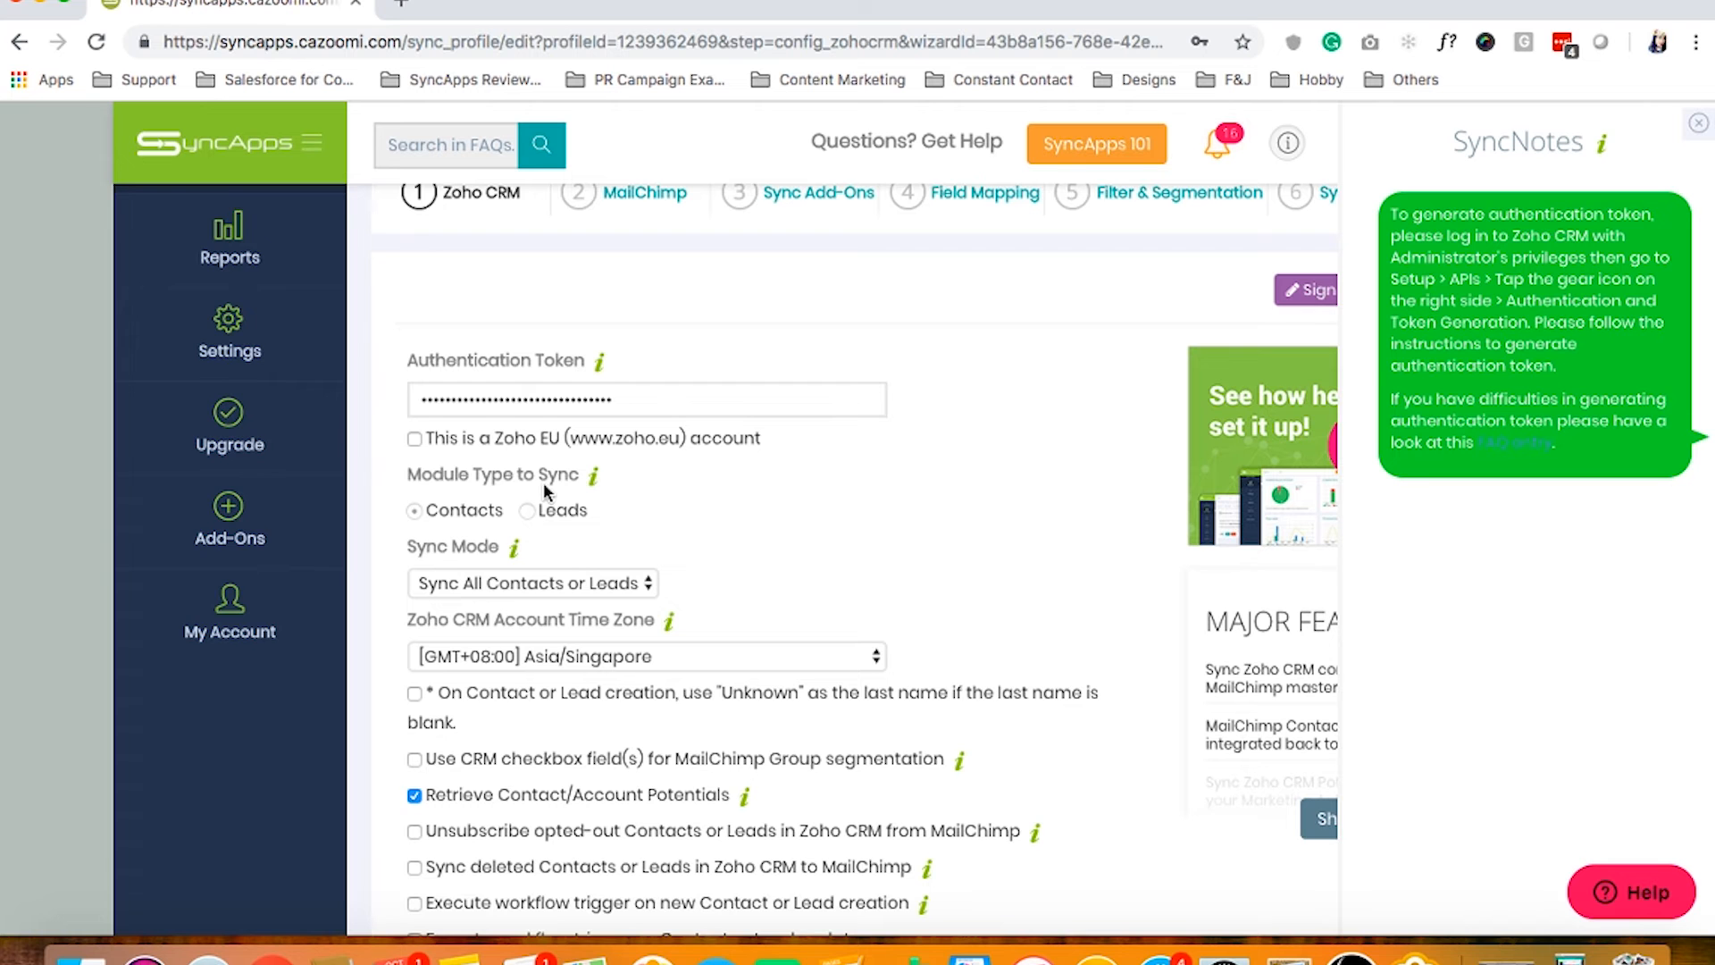
scroll(543, 491, "up", 1)
scroll(545, 491, "down", 1)
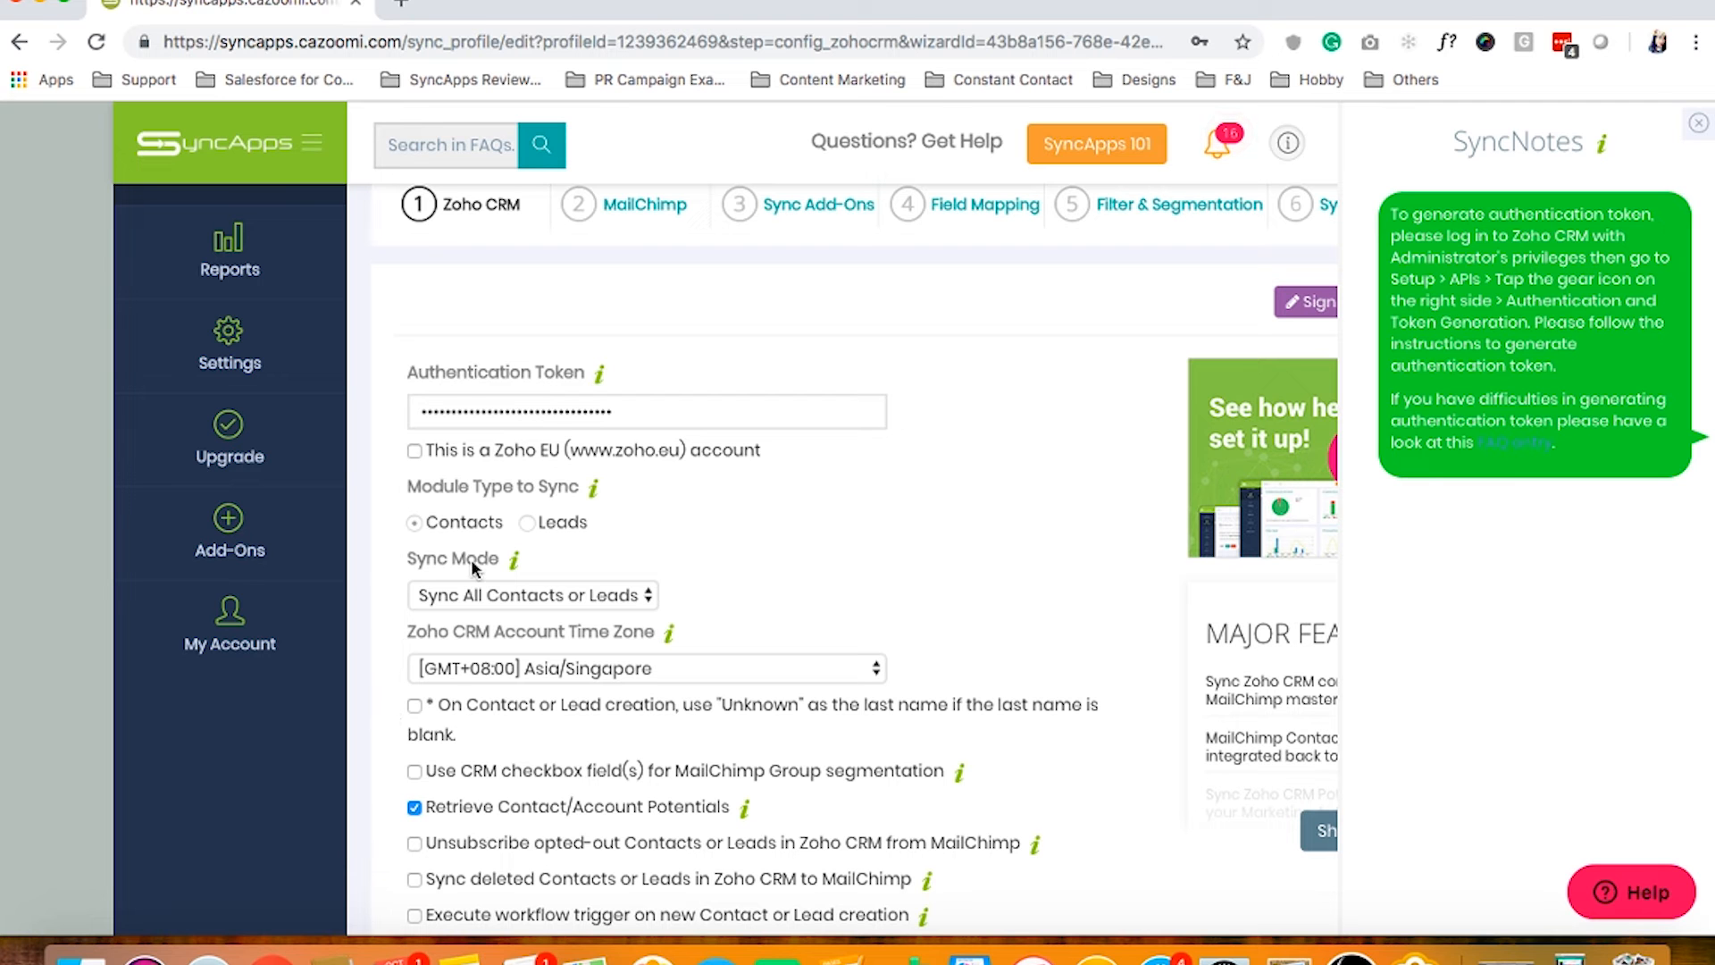
left_click(484, 606)
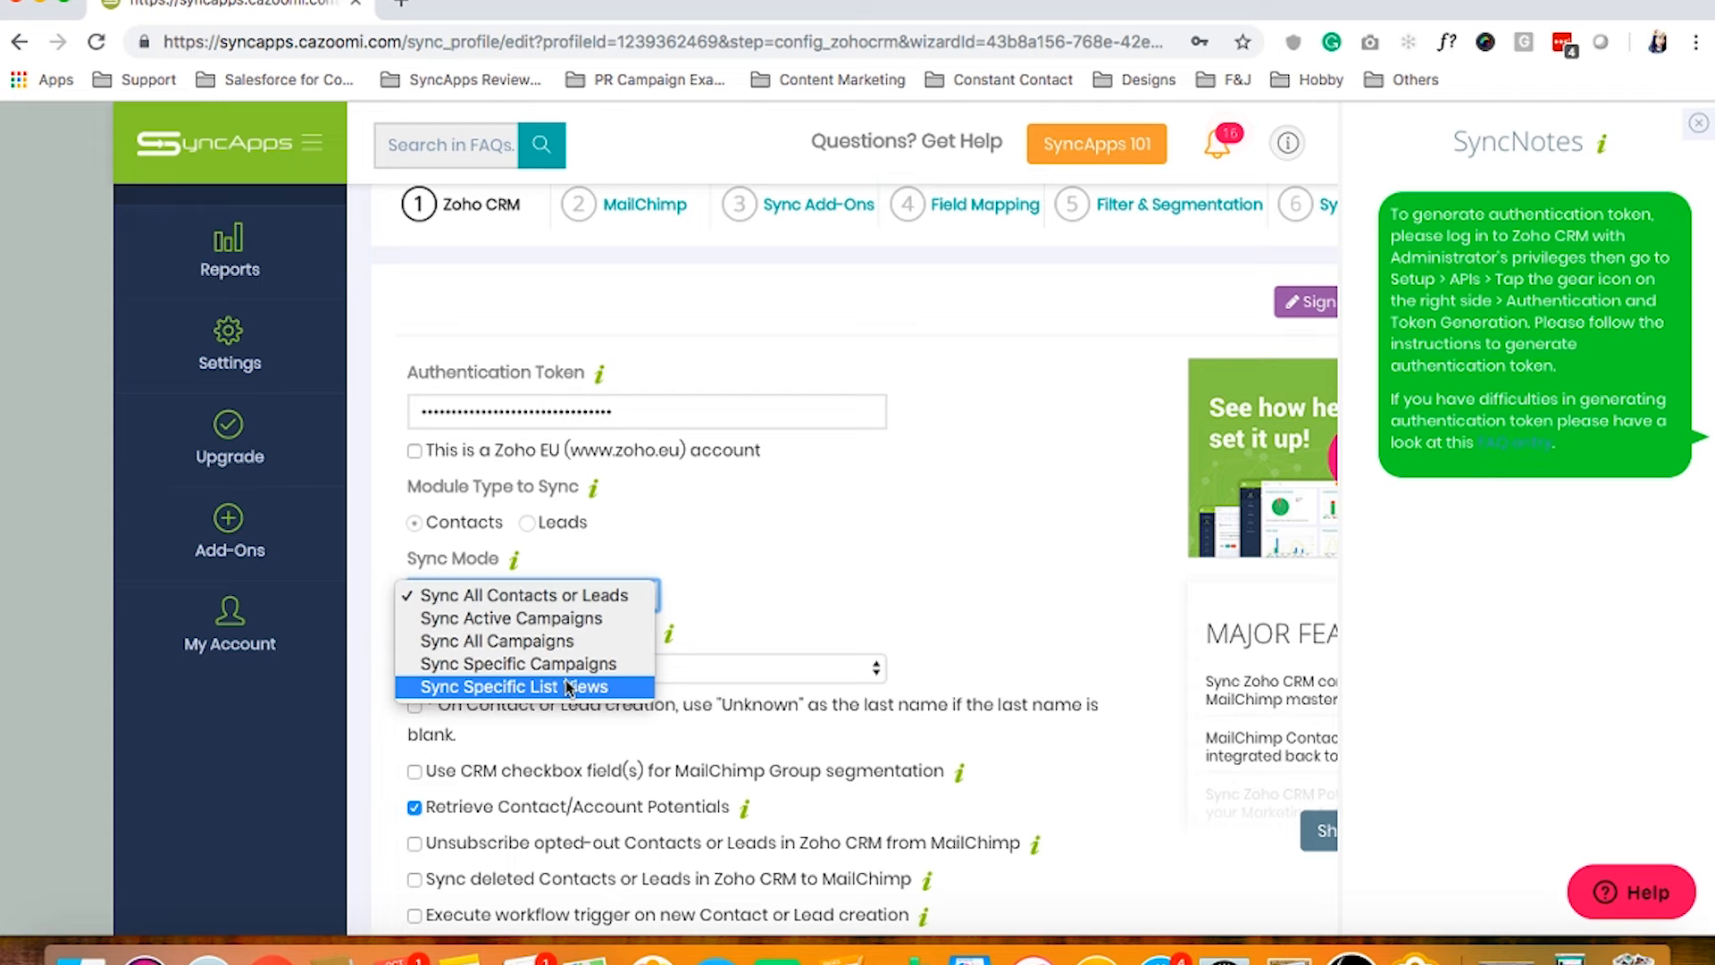
Set Sync Mode to 'Sync All Contacts or Leads' and open the account time zone list
left_click(496, 688)
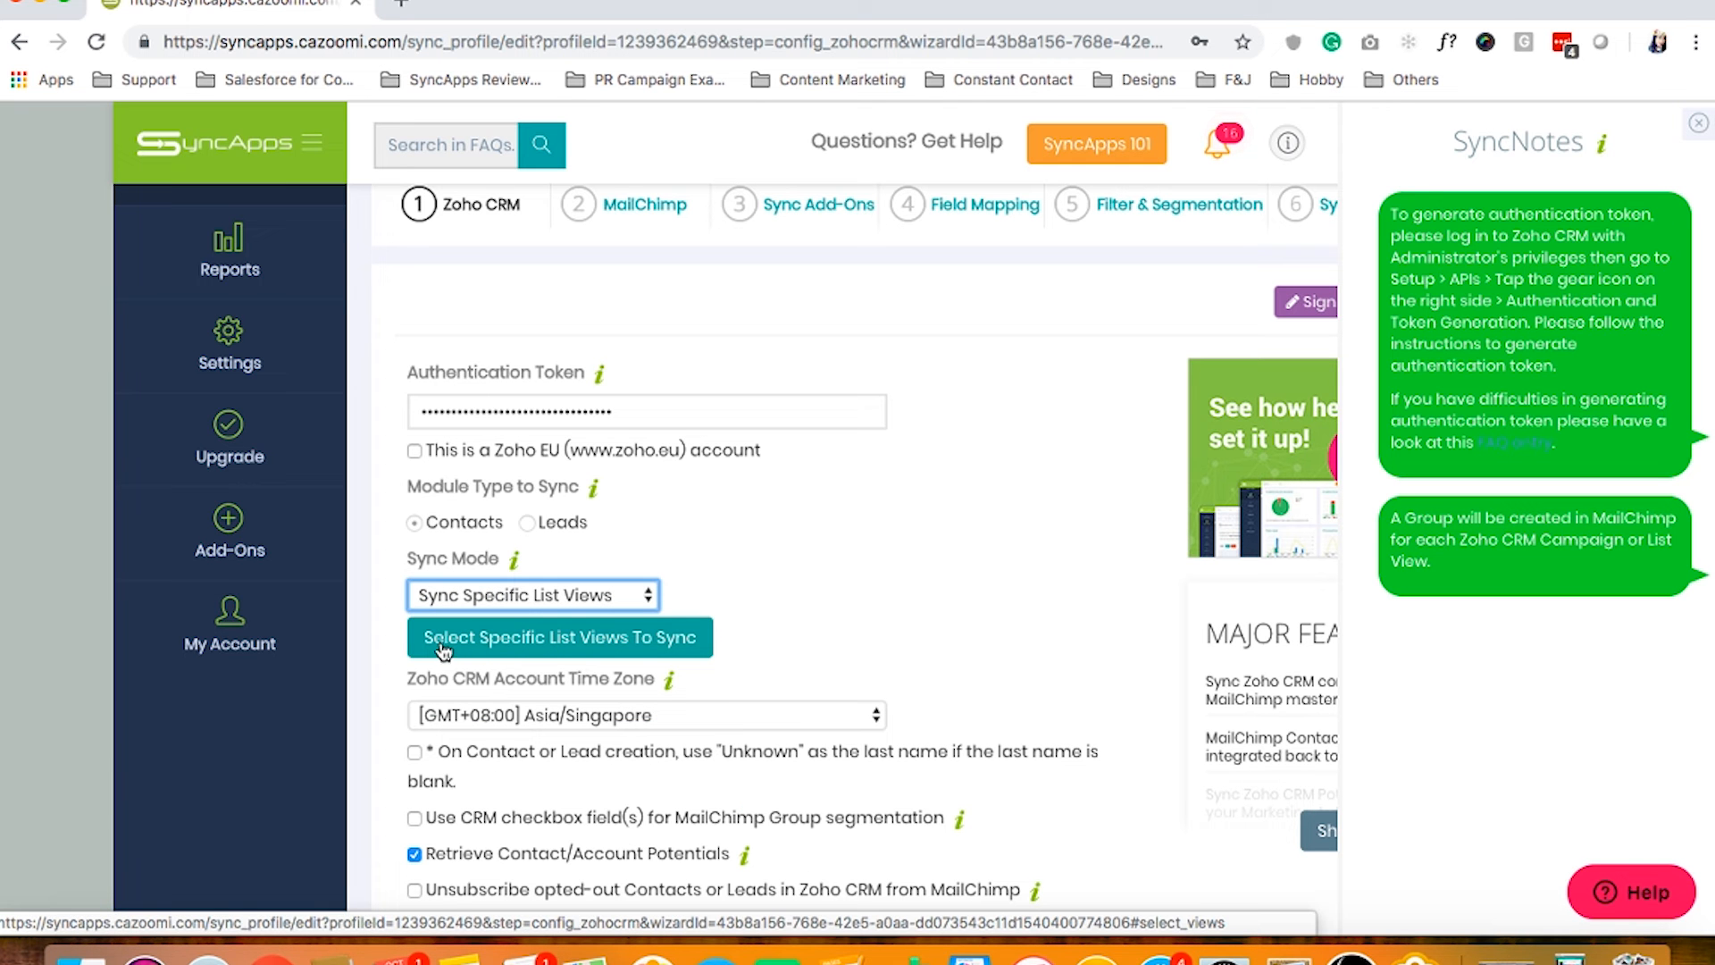
left_click(560, 595)
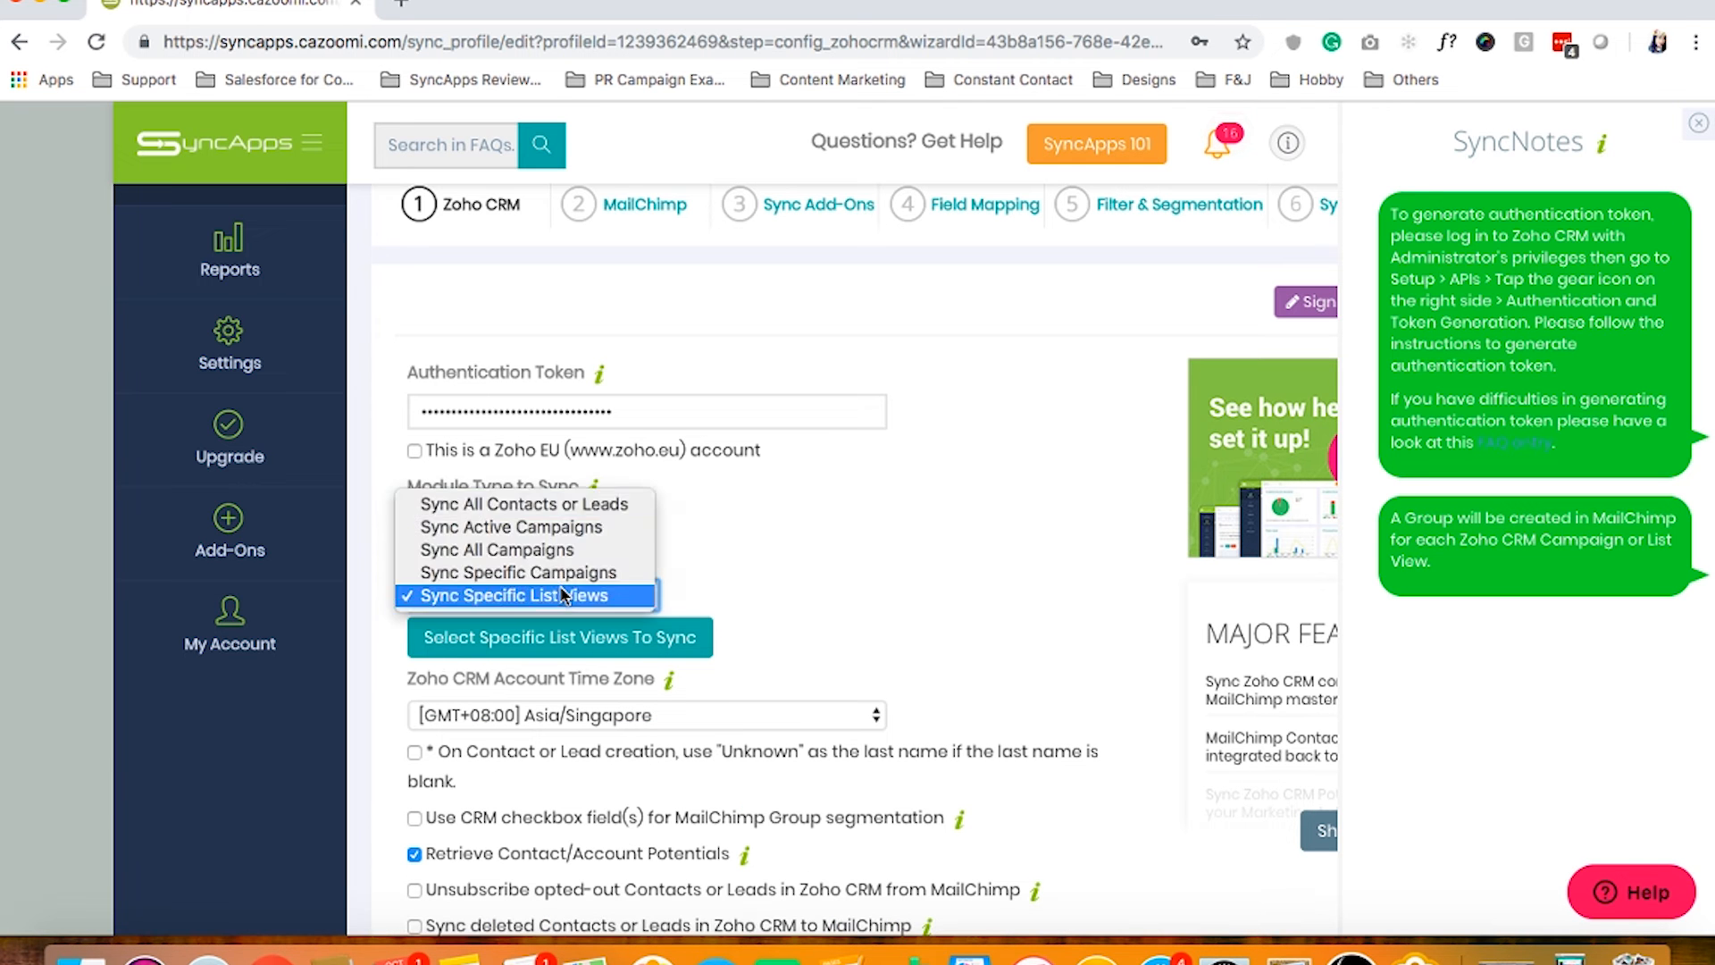
left_click(462, 506)
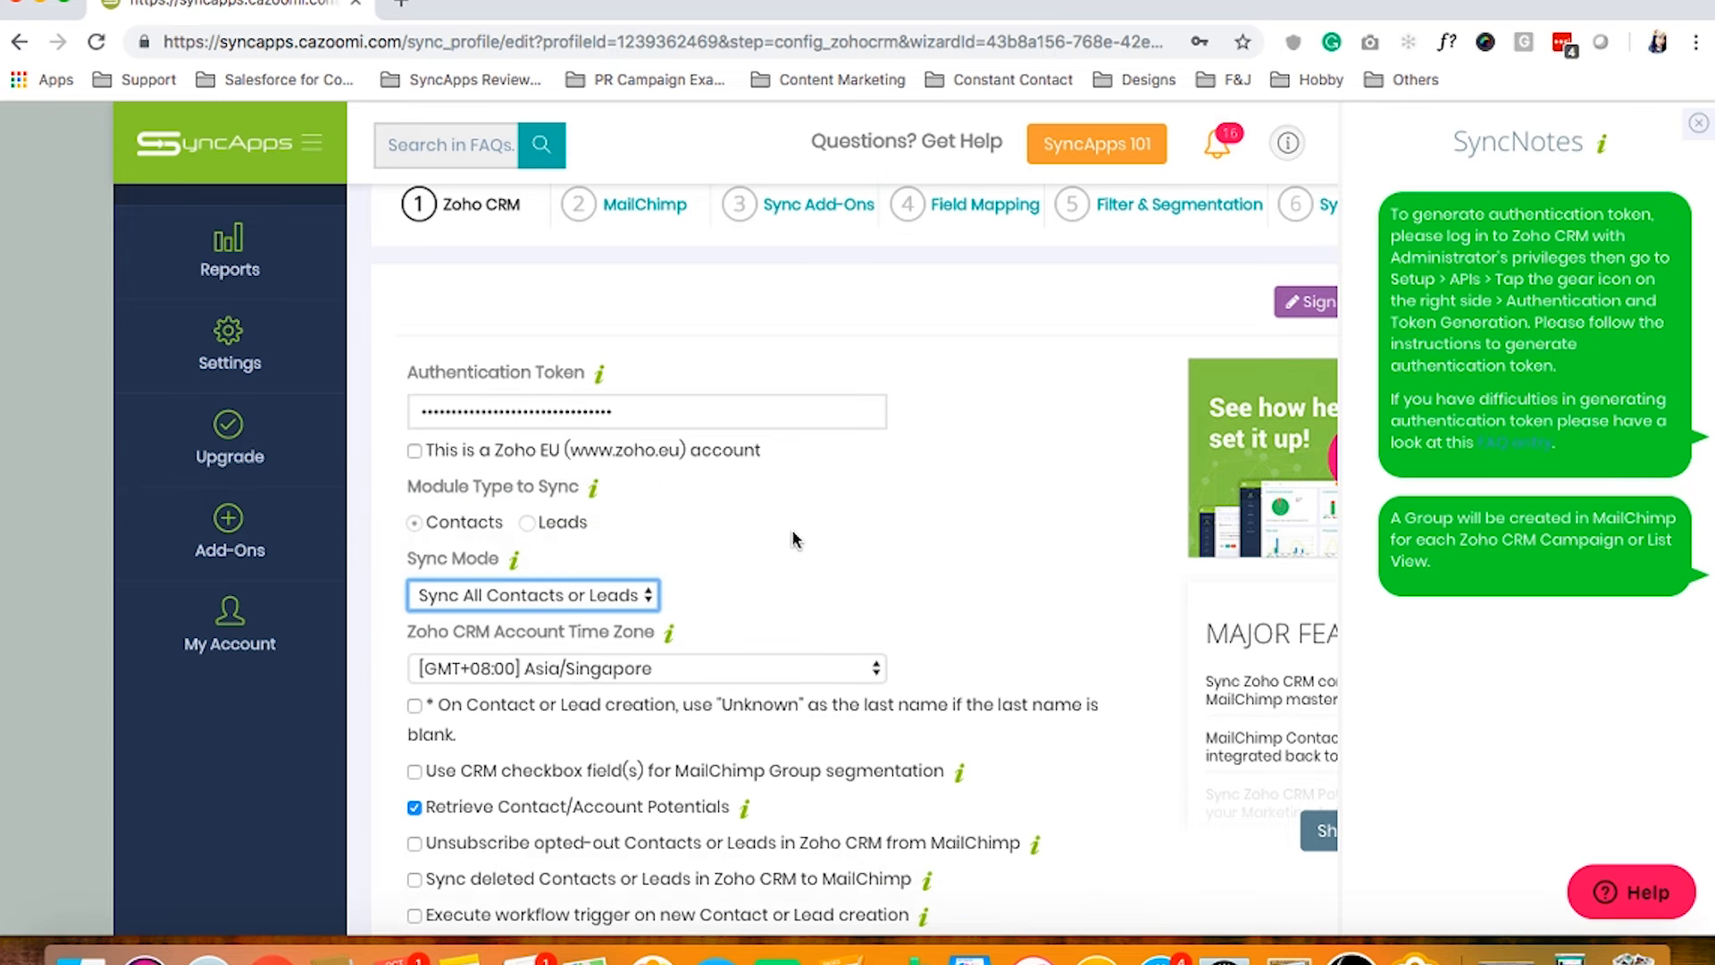
scroll(793, 539, "down", 2)
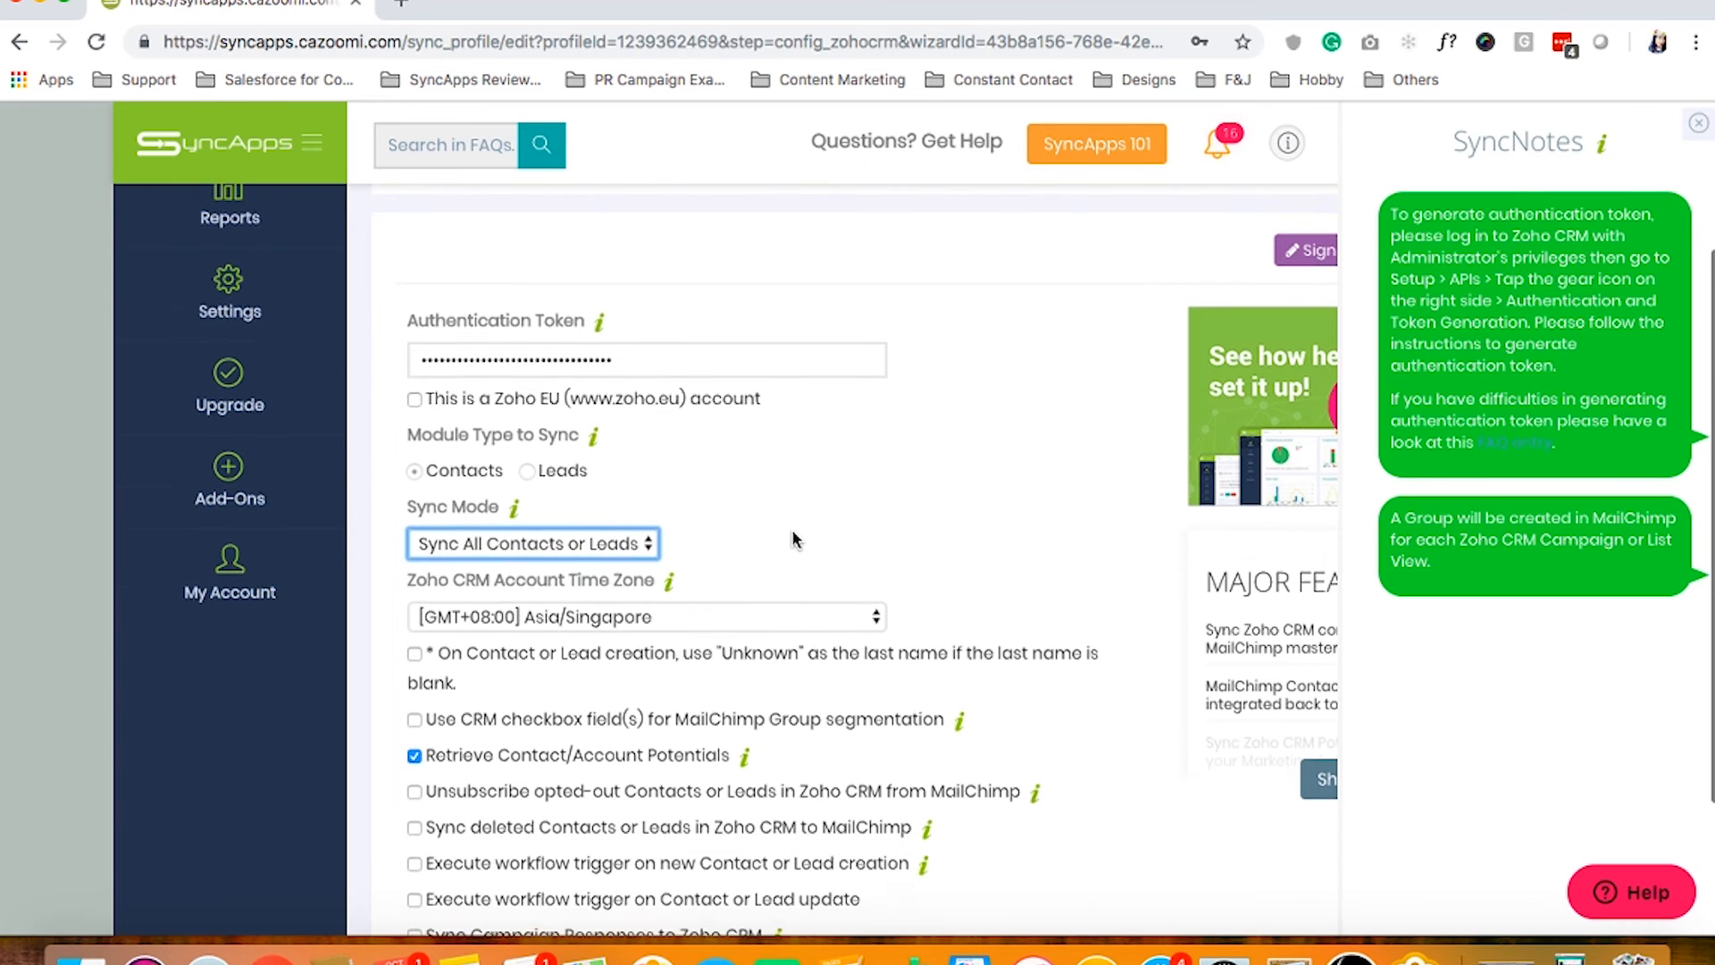
scroll(793, 539, "down", 3)
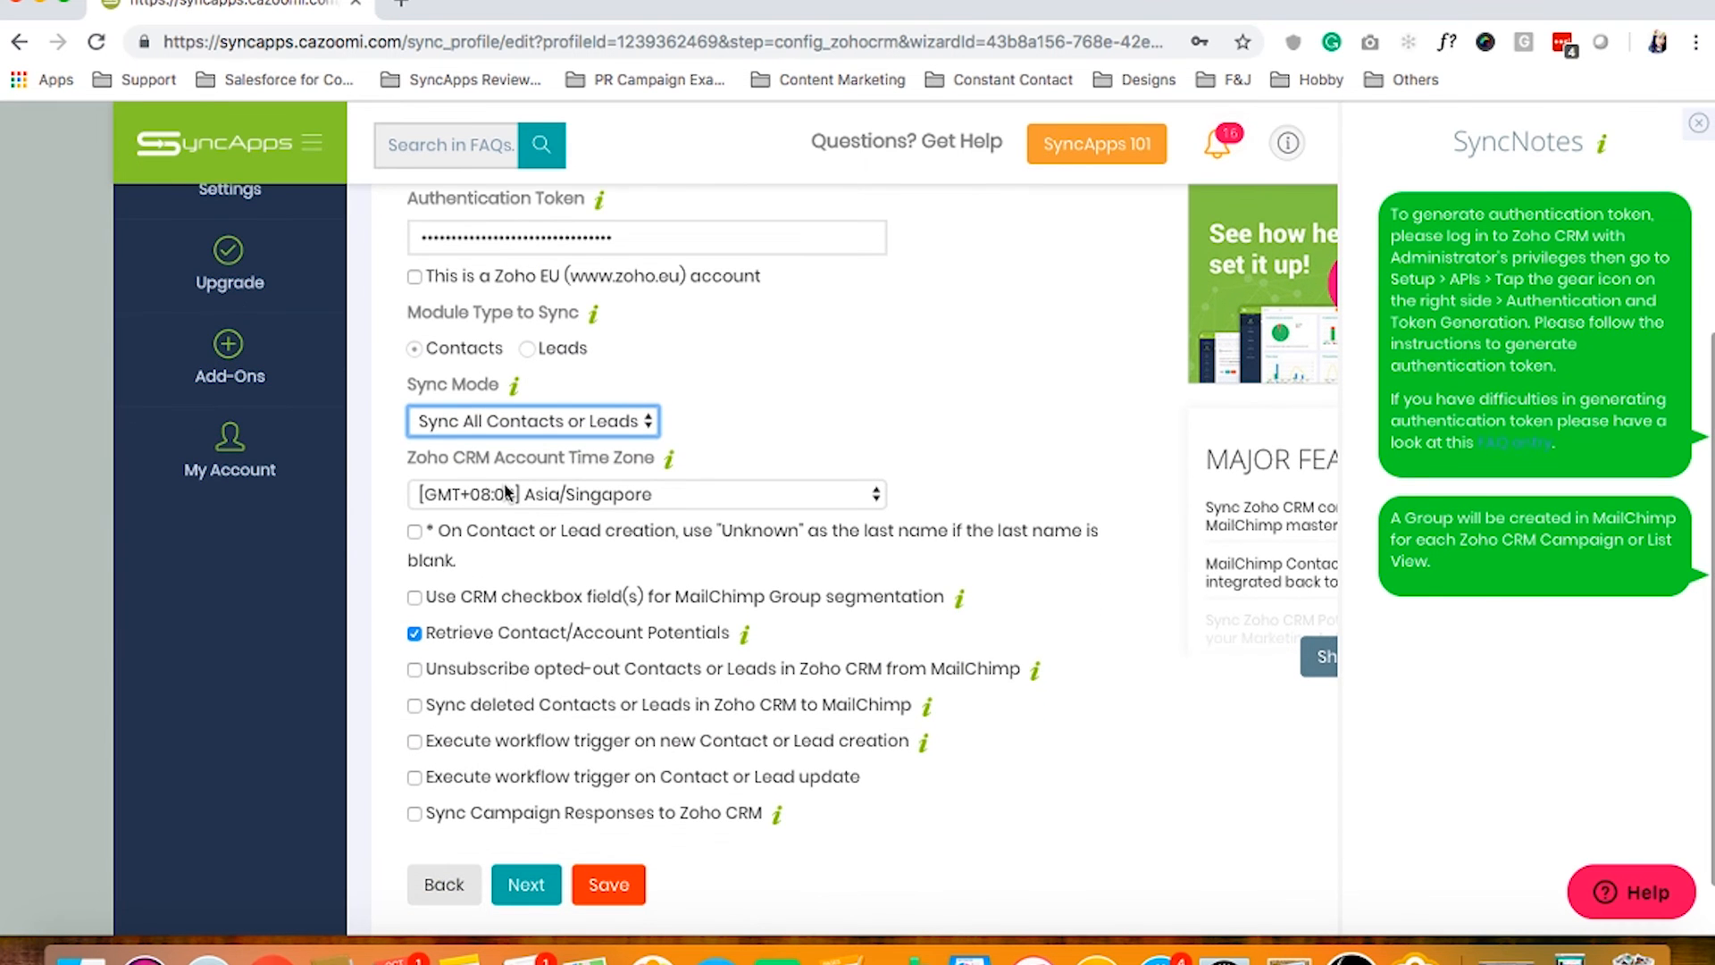
left_click(437, 454)
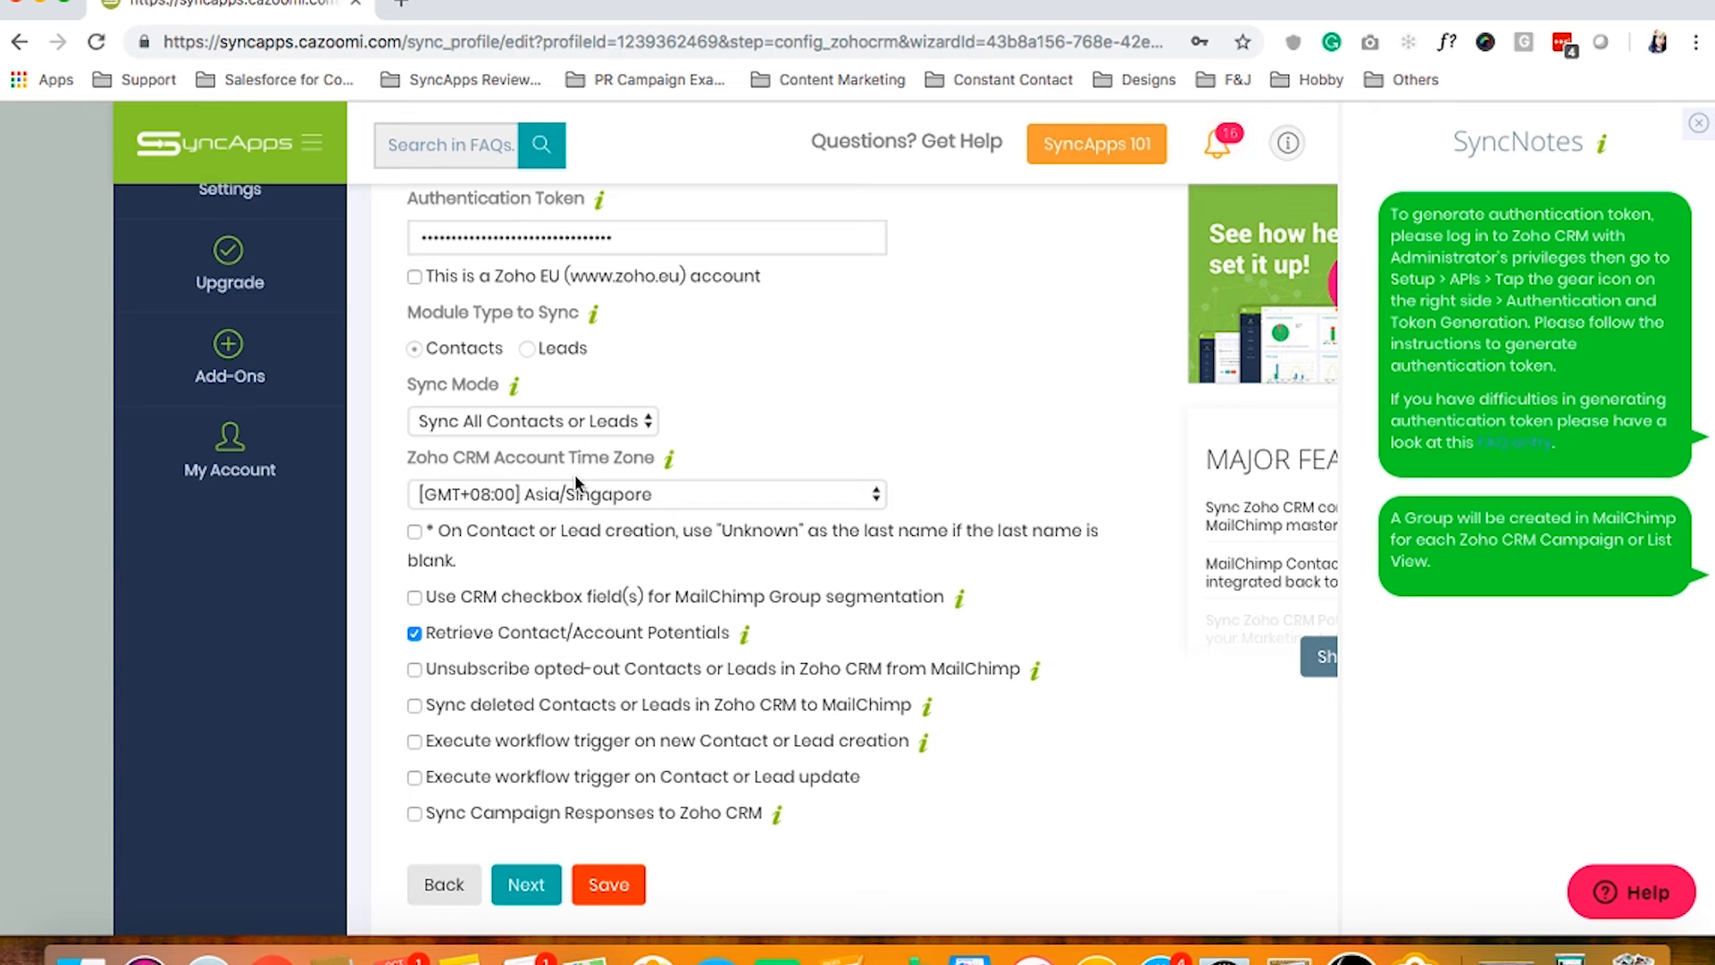
left_click(587, 497)
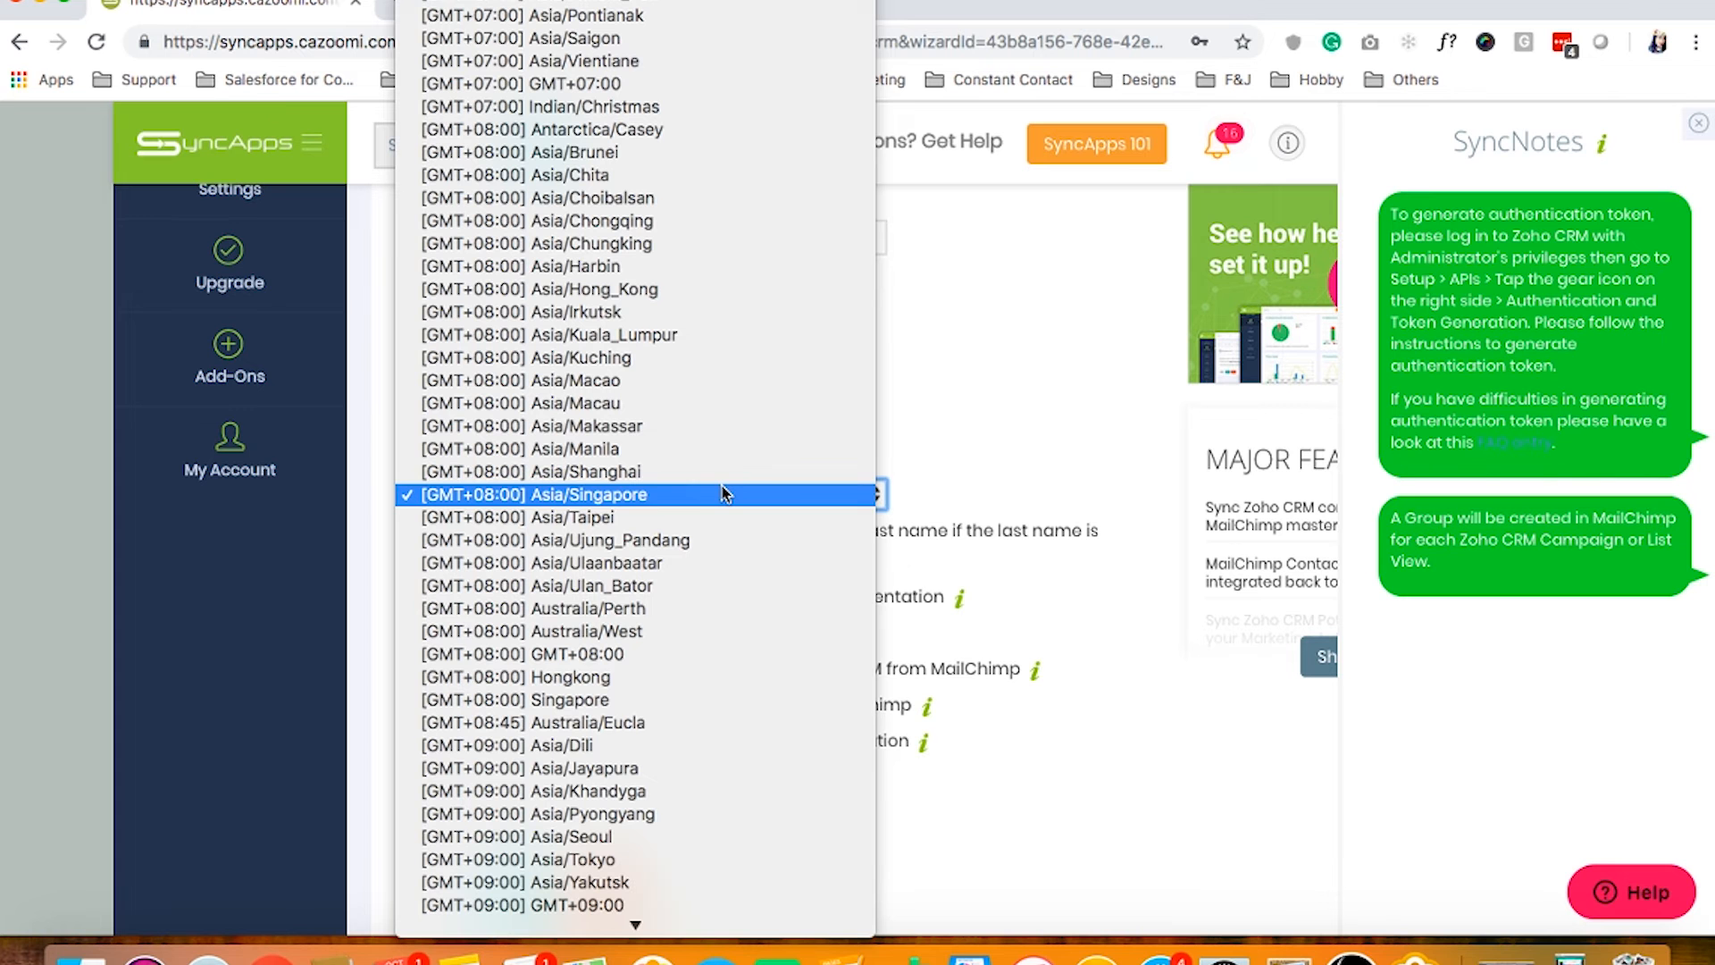
Keep the Asia/Singapore time zone, view its help, and submit the Zoho CRM step
left_click(946, 500)
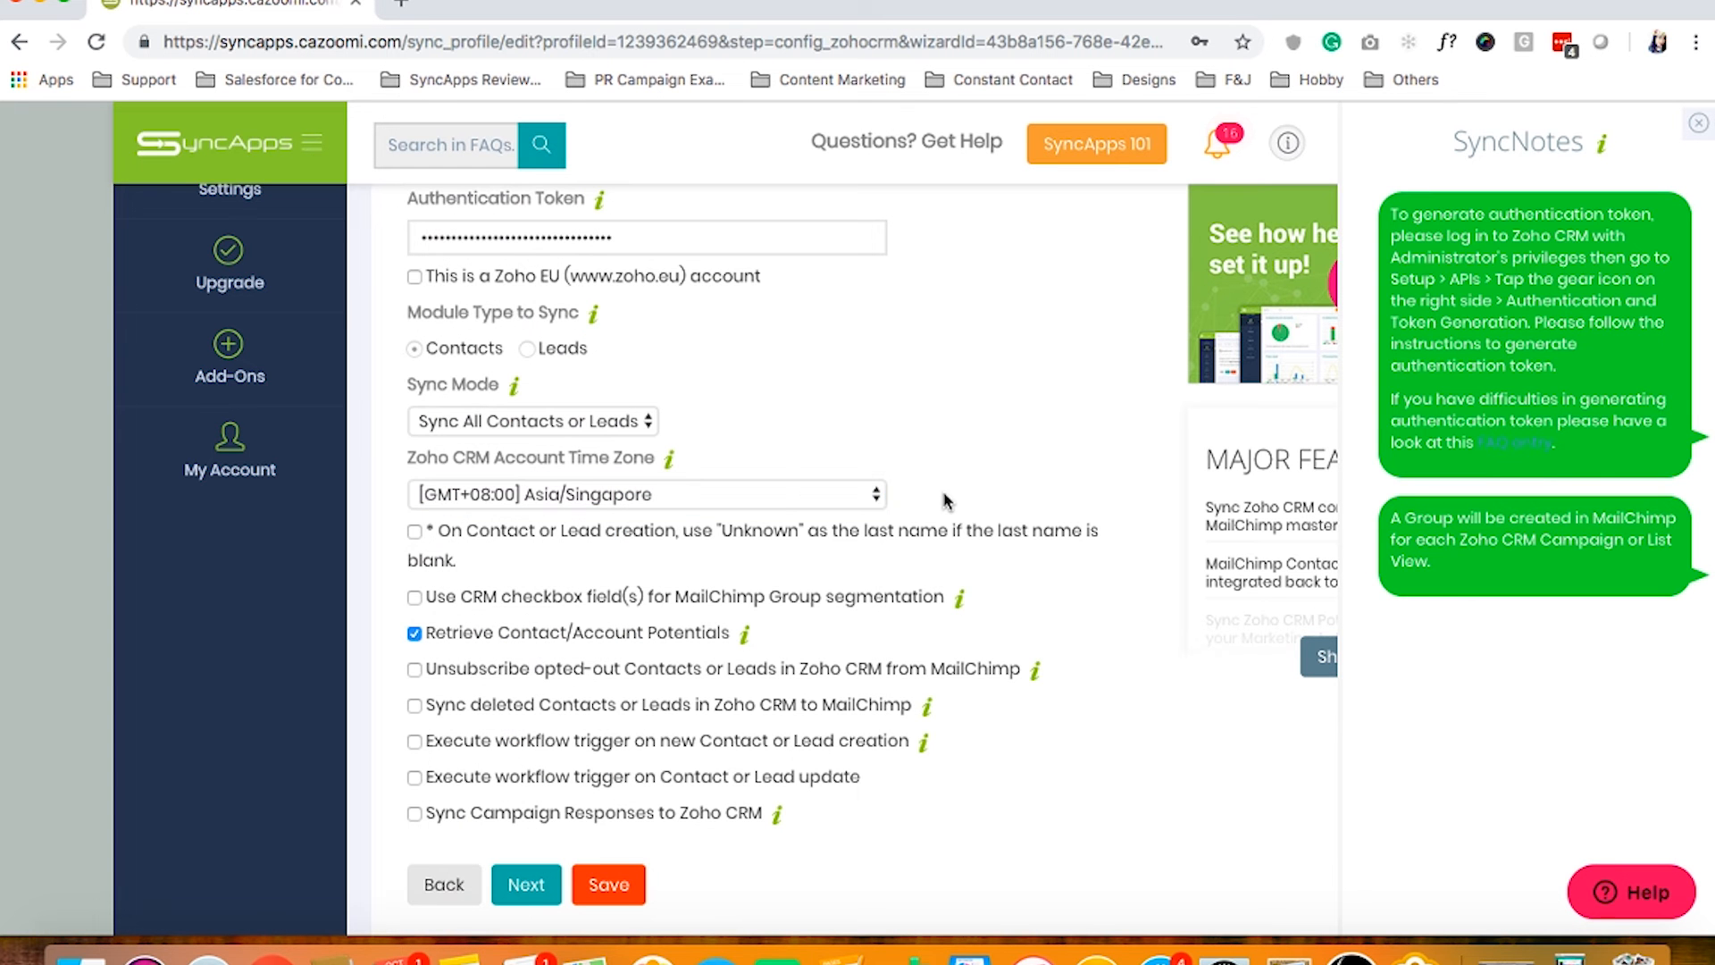
left_click(674, 461)
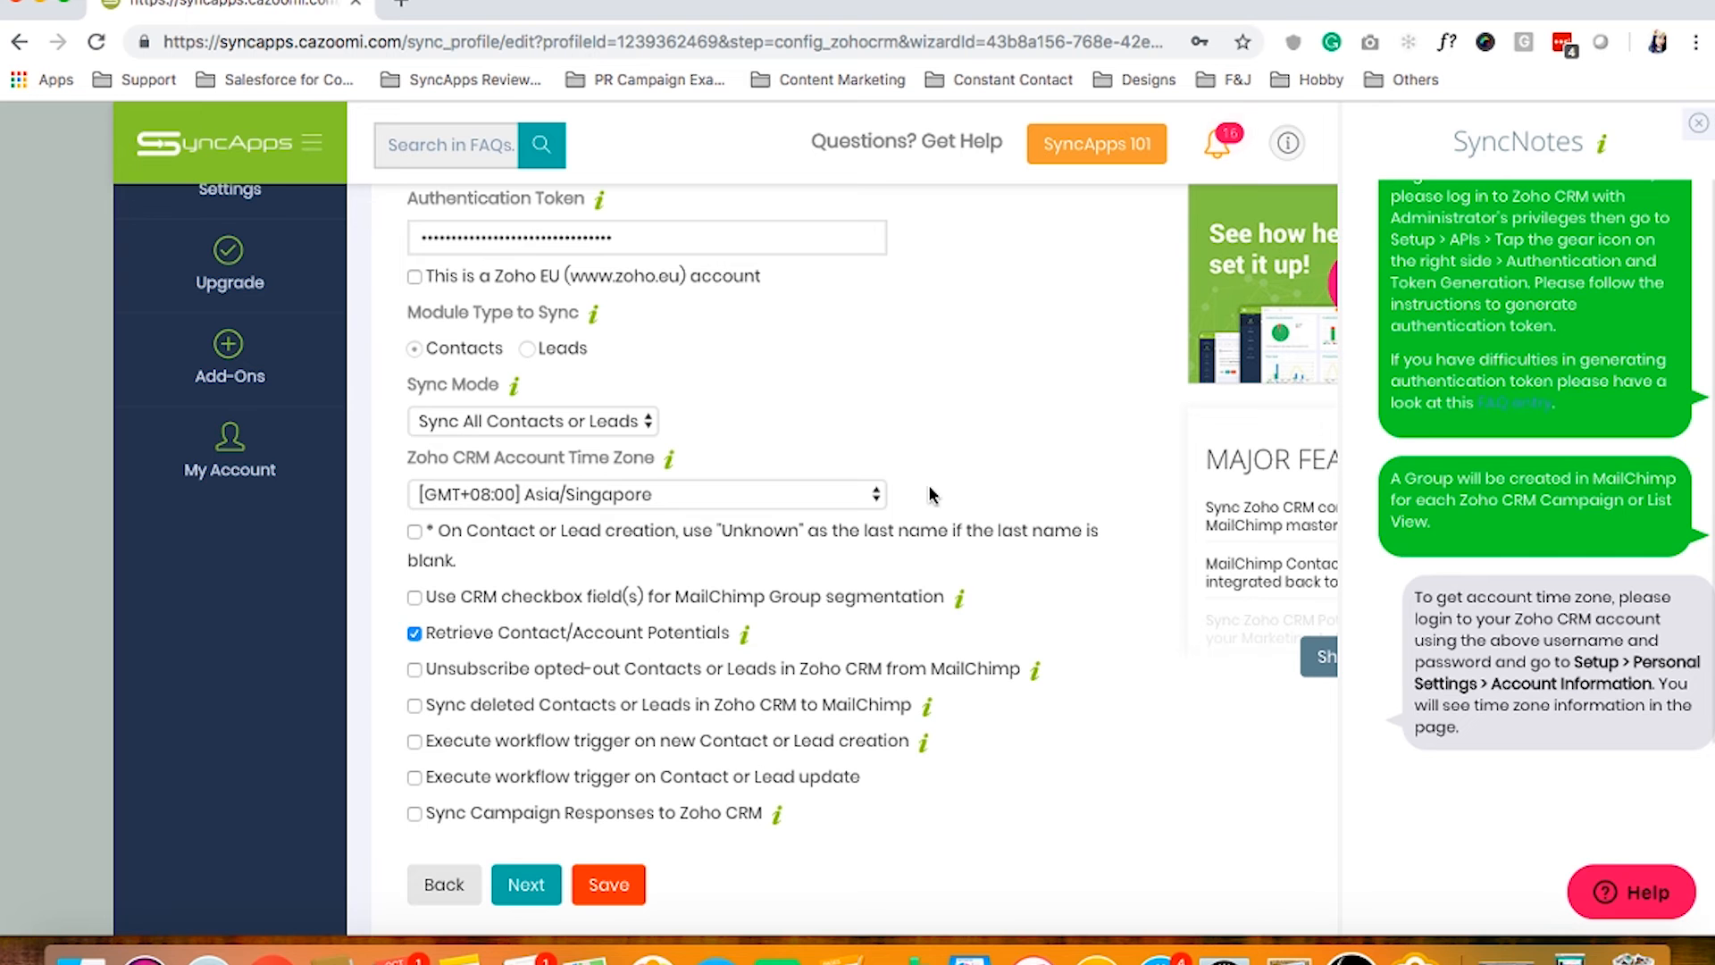
mouse_move(639, 659)
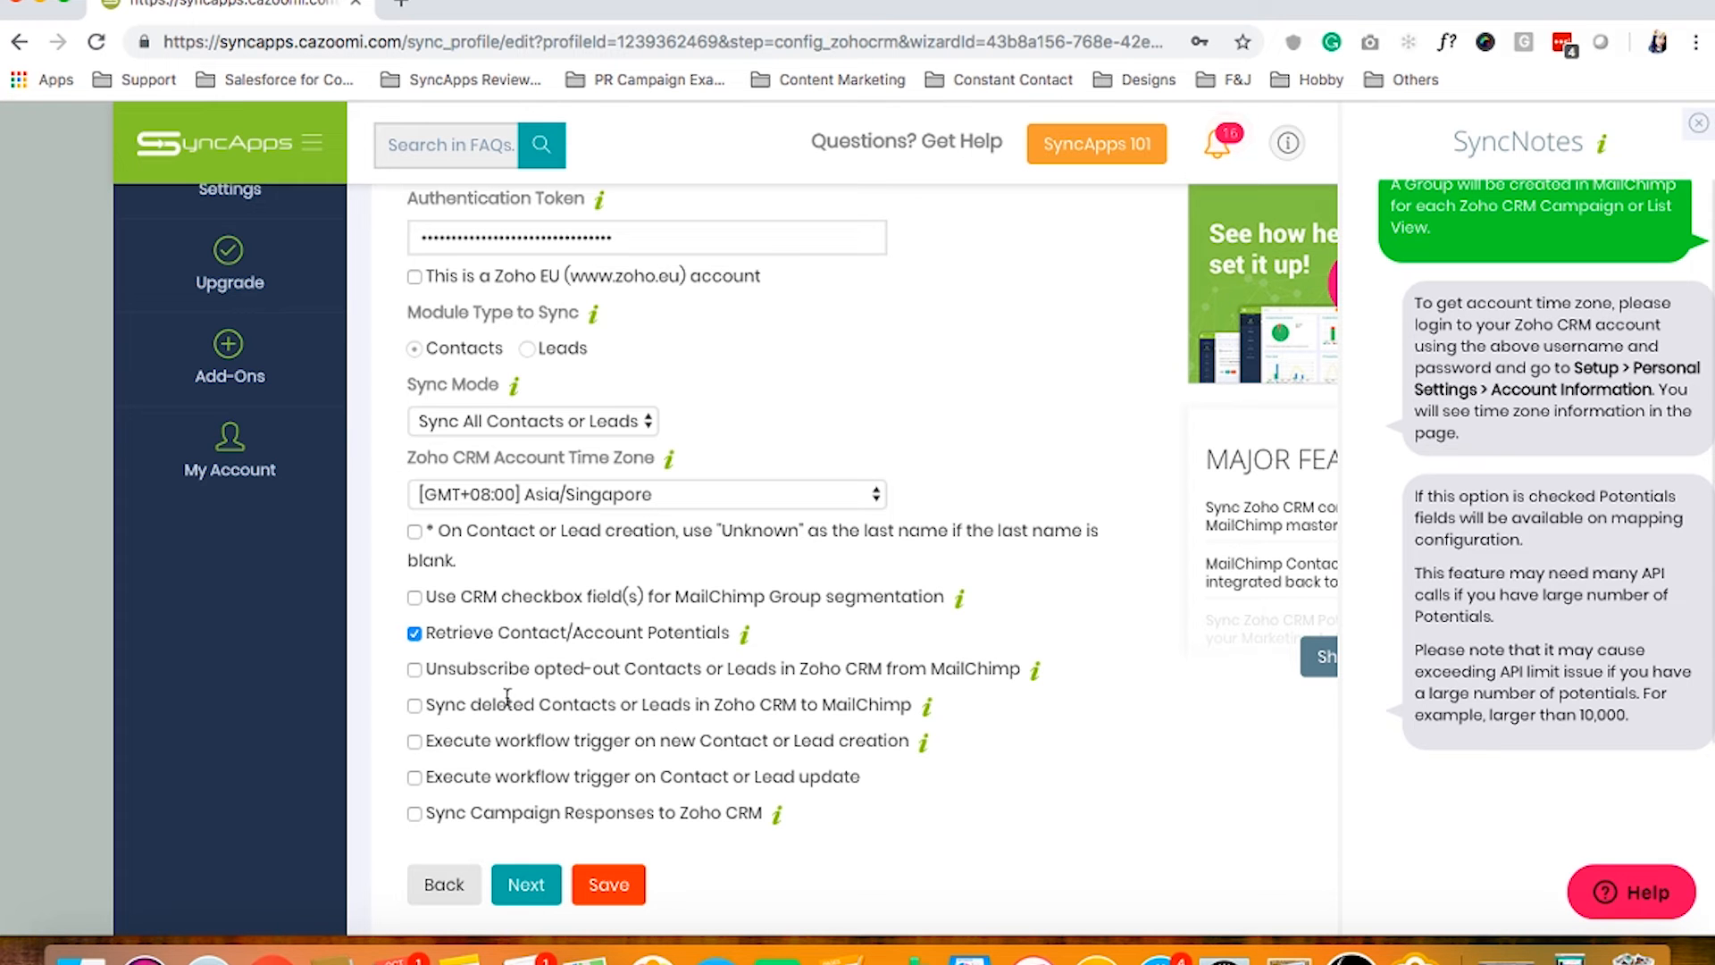
left_click(527, 886)
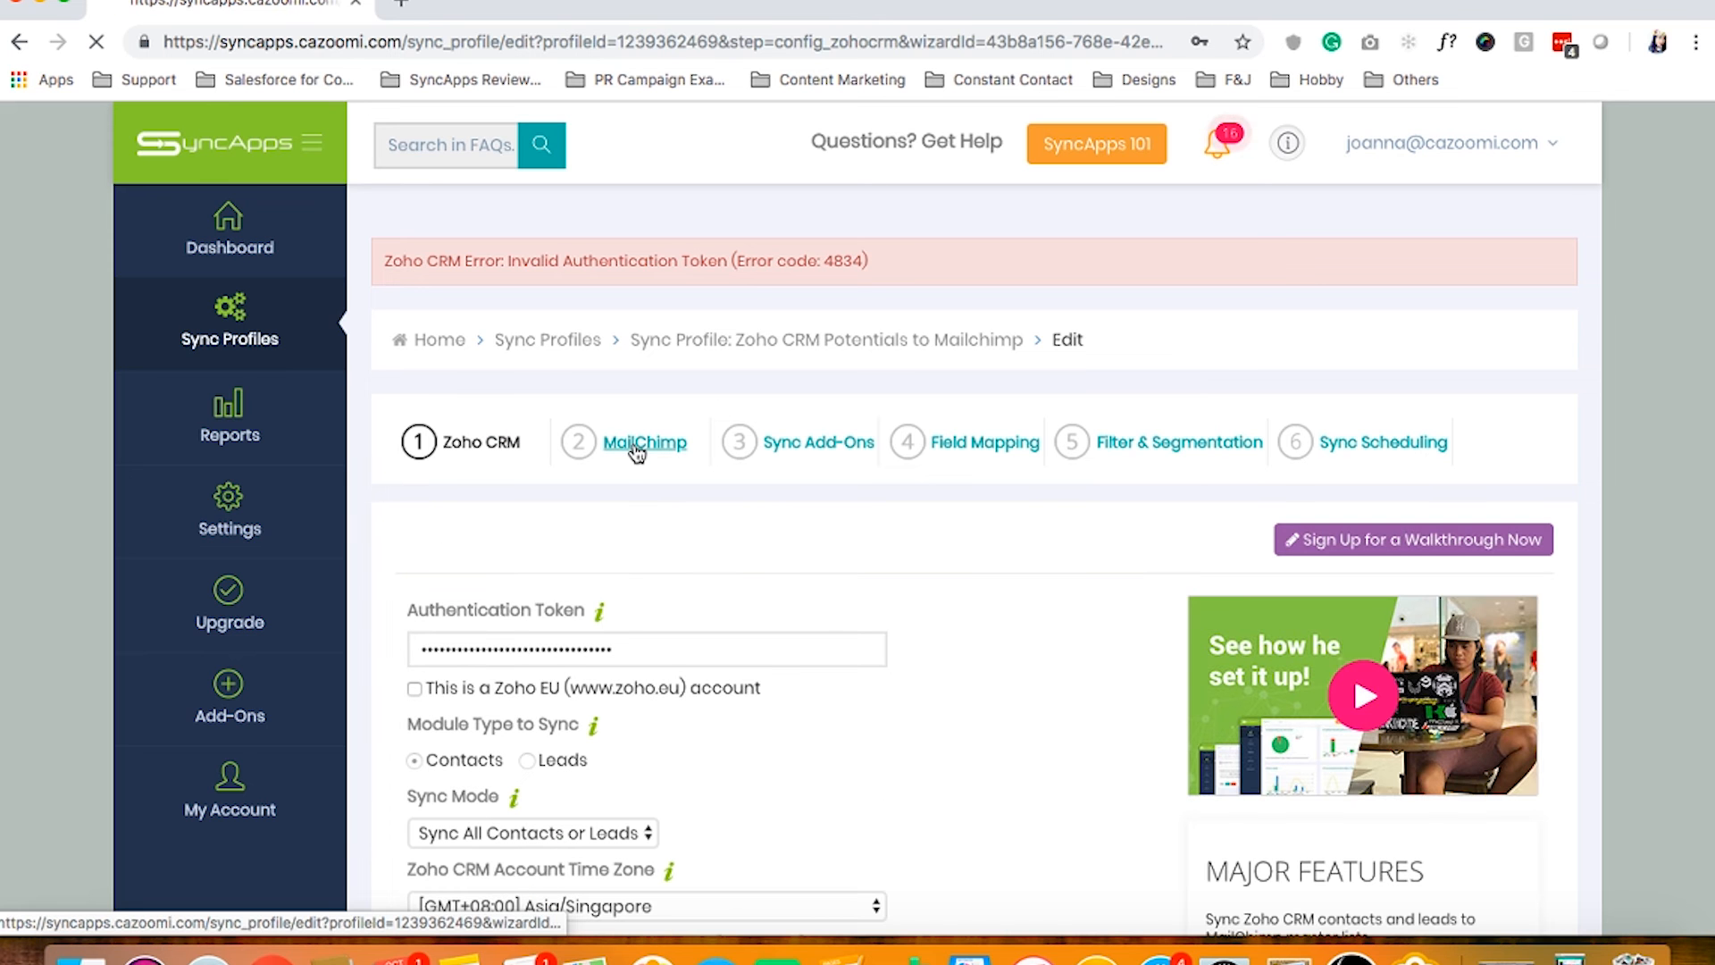
Go to the MailChimp step and view the API Key and Sync Master List help notes
left_click(636, 453)
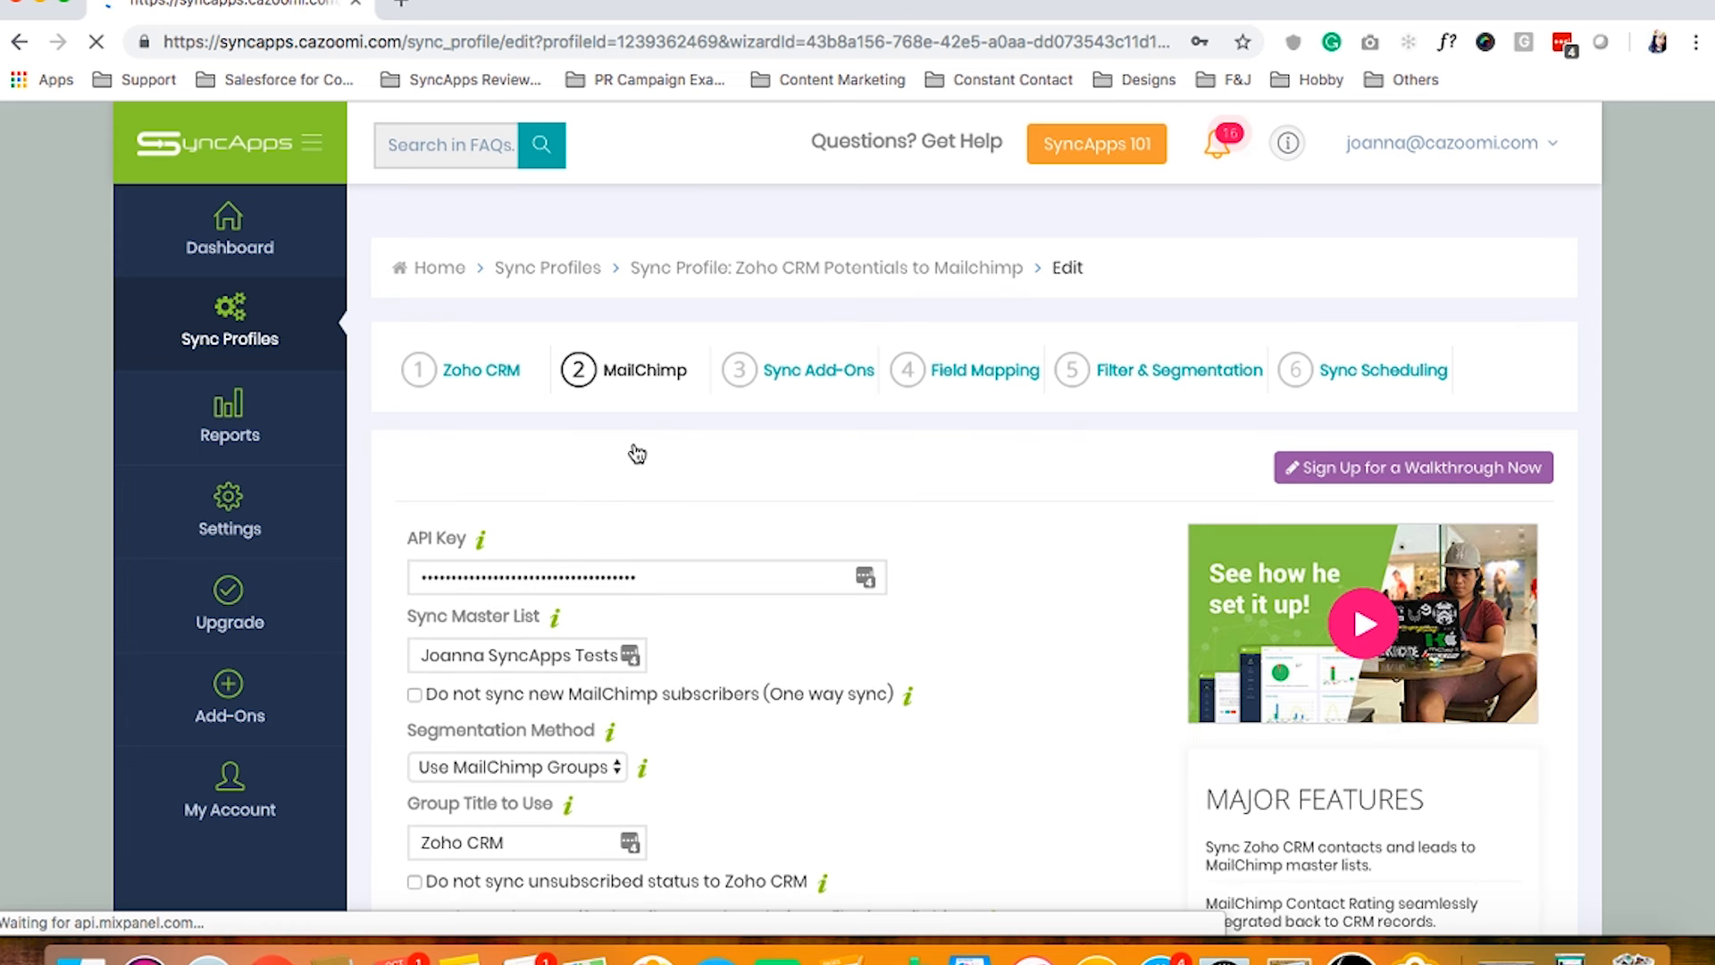
scroll(578, 465, "down", 1)
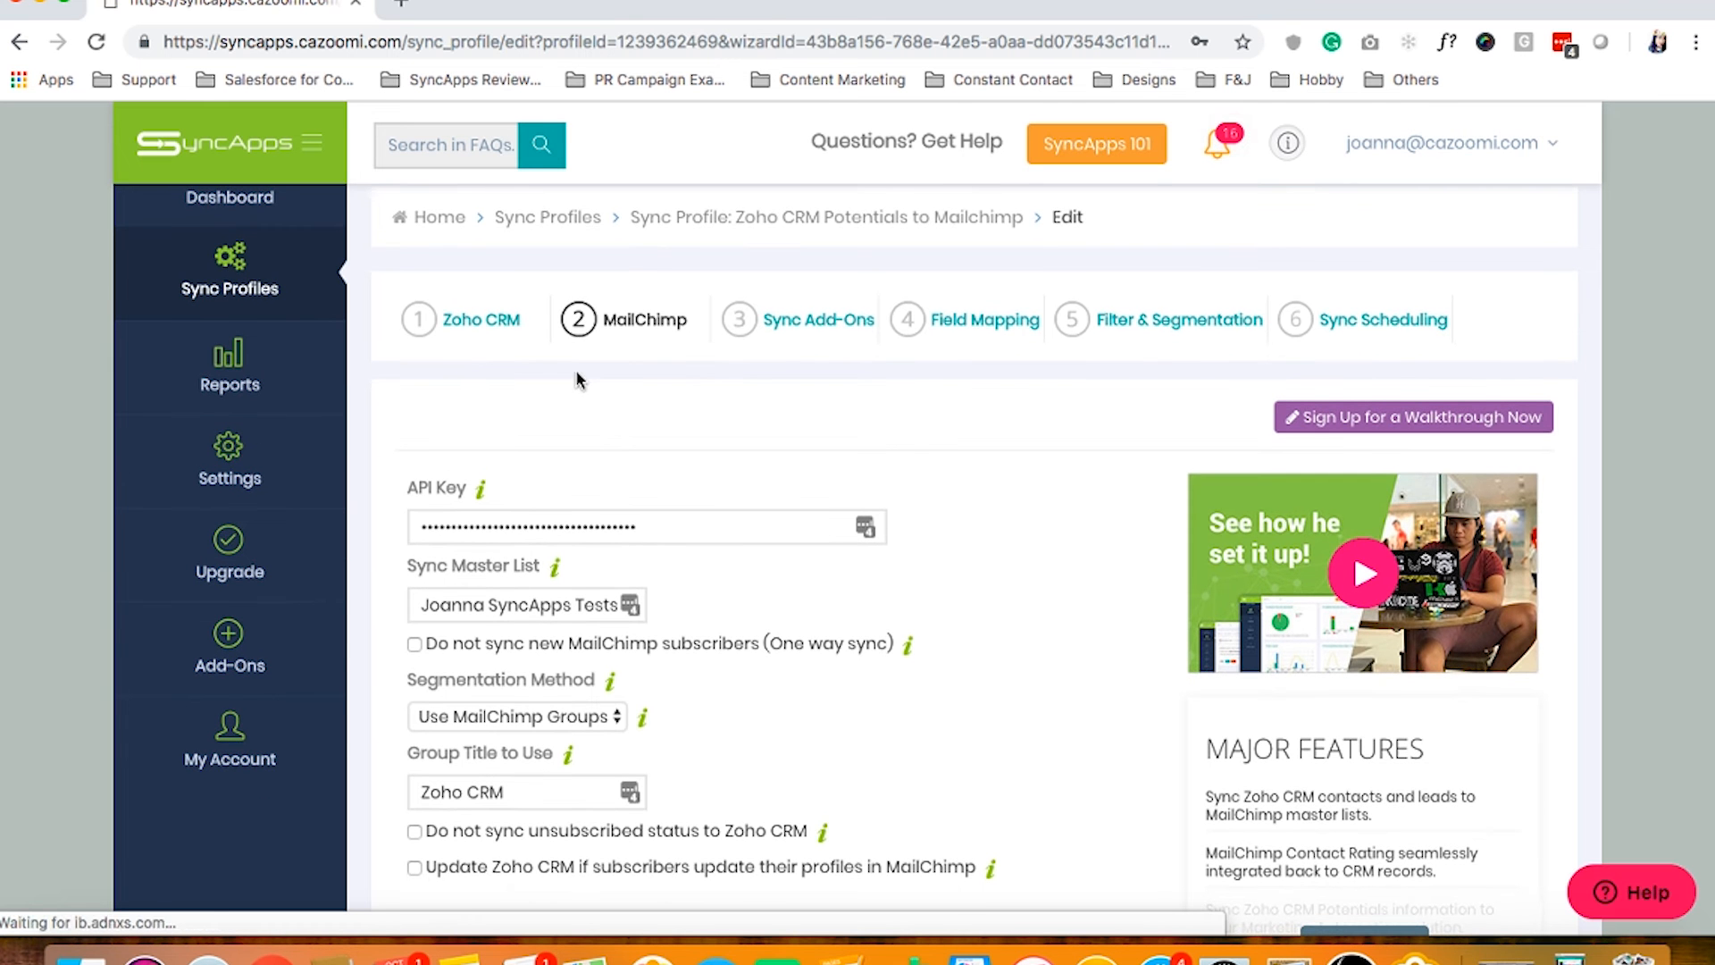
left_click(481, 486)
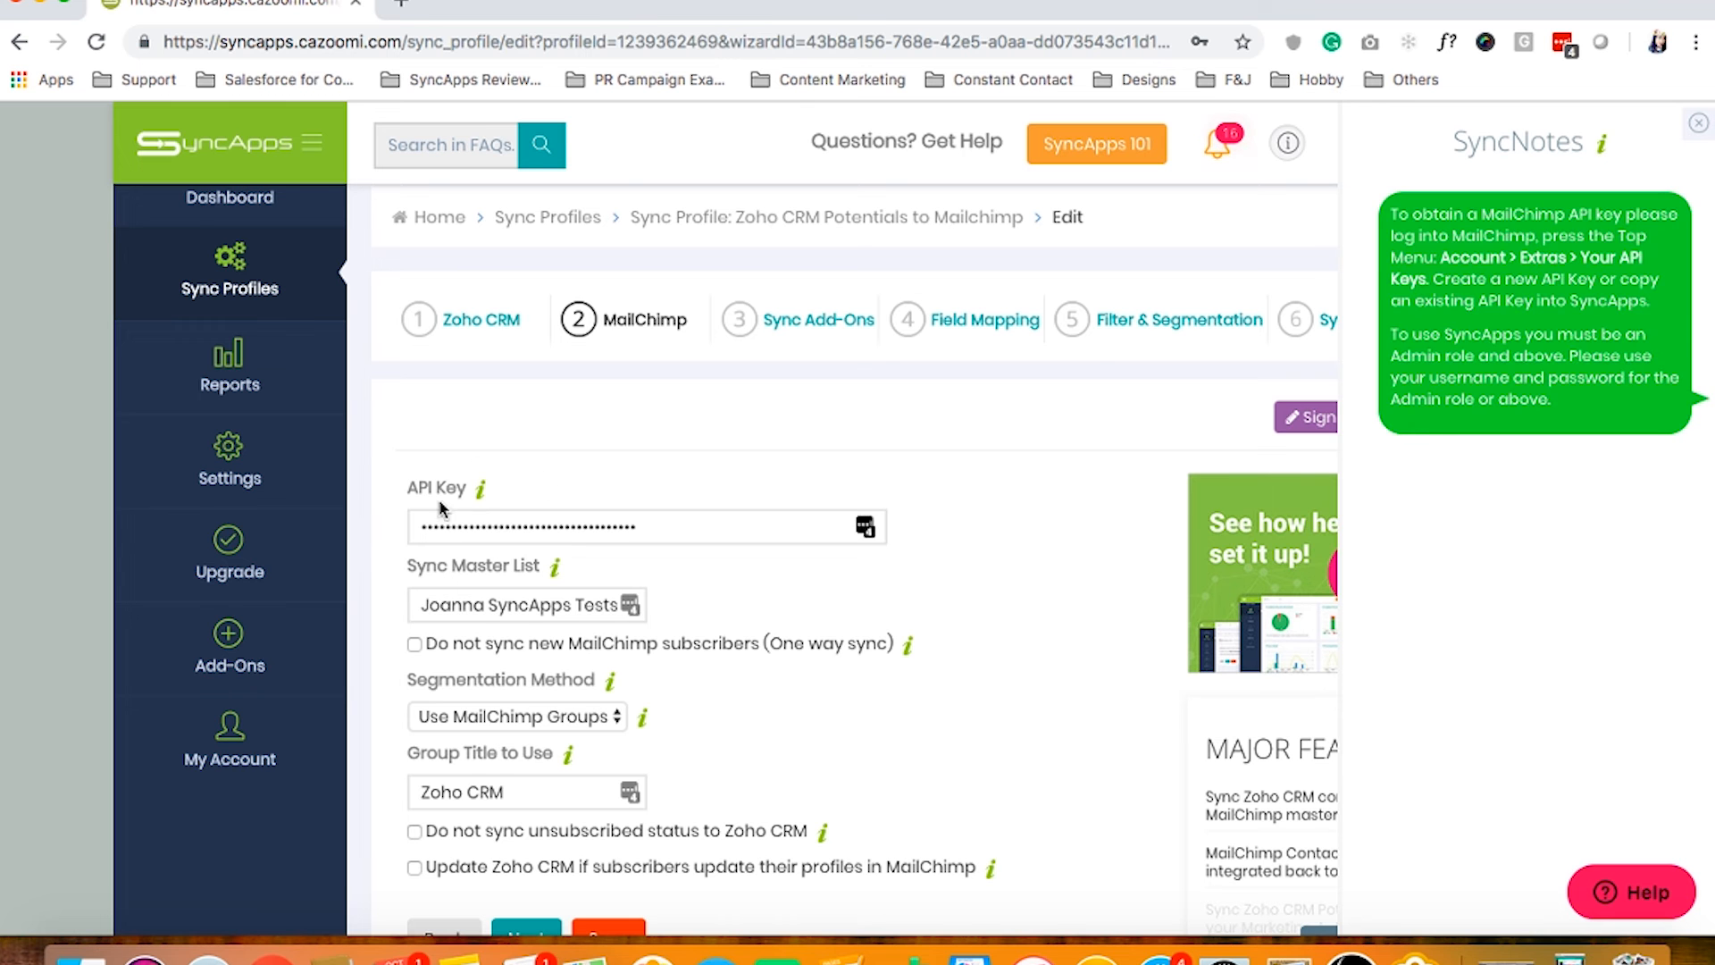
left_click(483, 489)
scroll(771, 457, "down", 3)
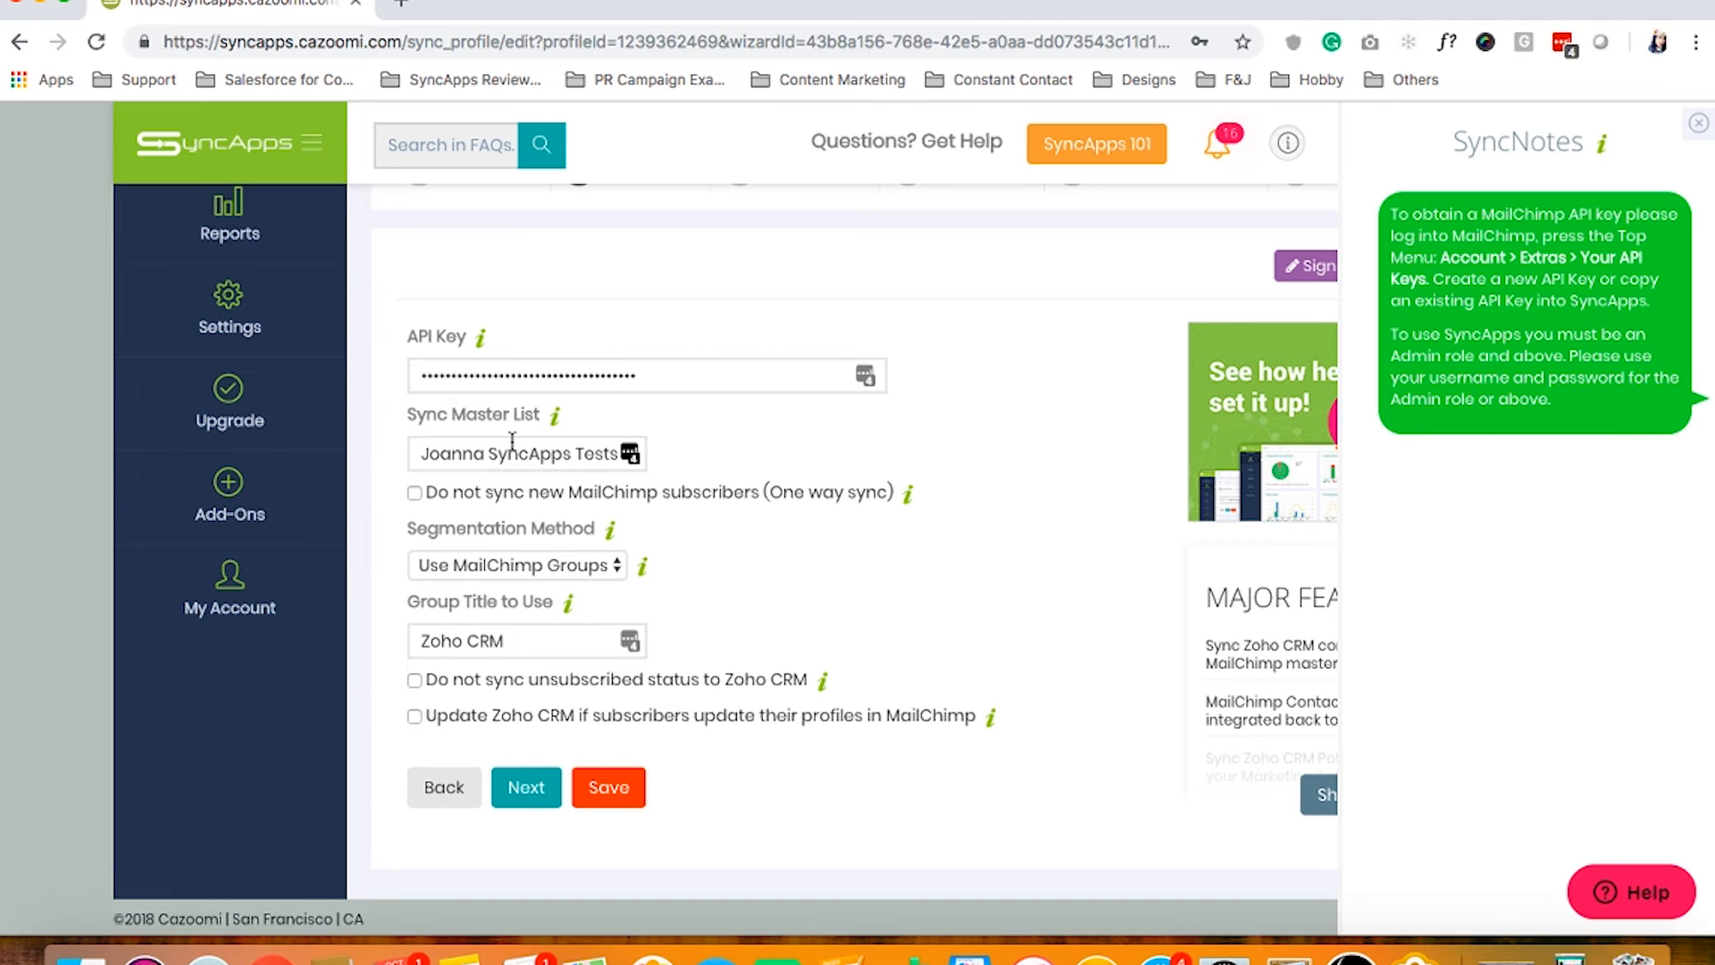
left_click(555, 415)
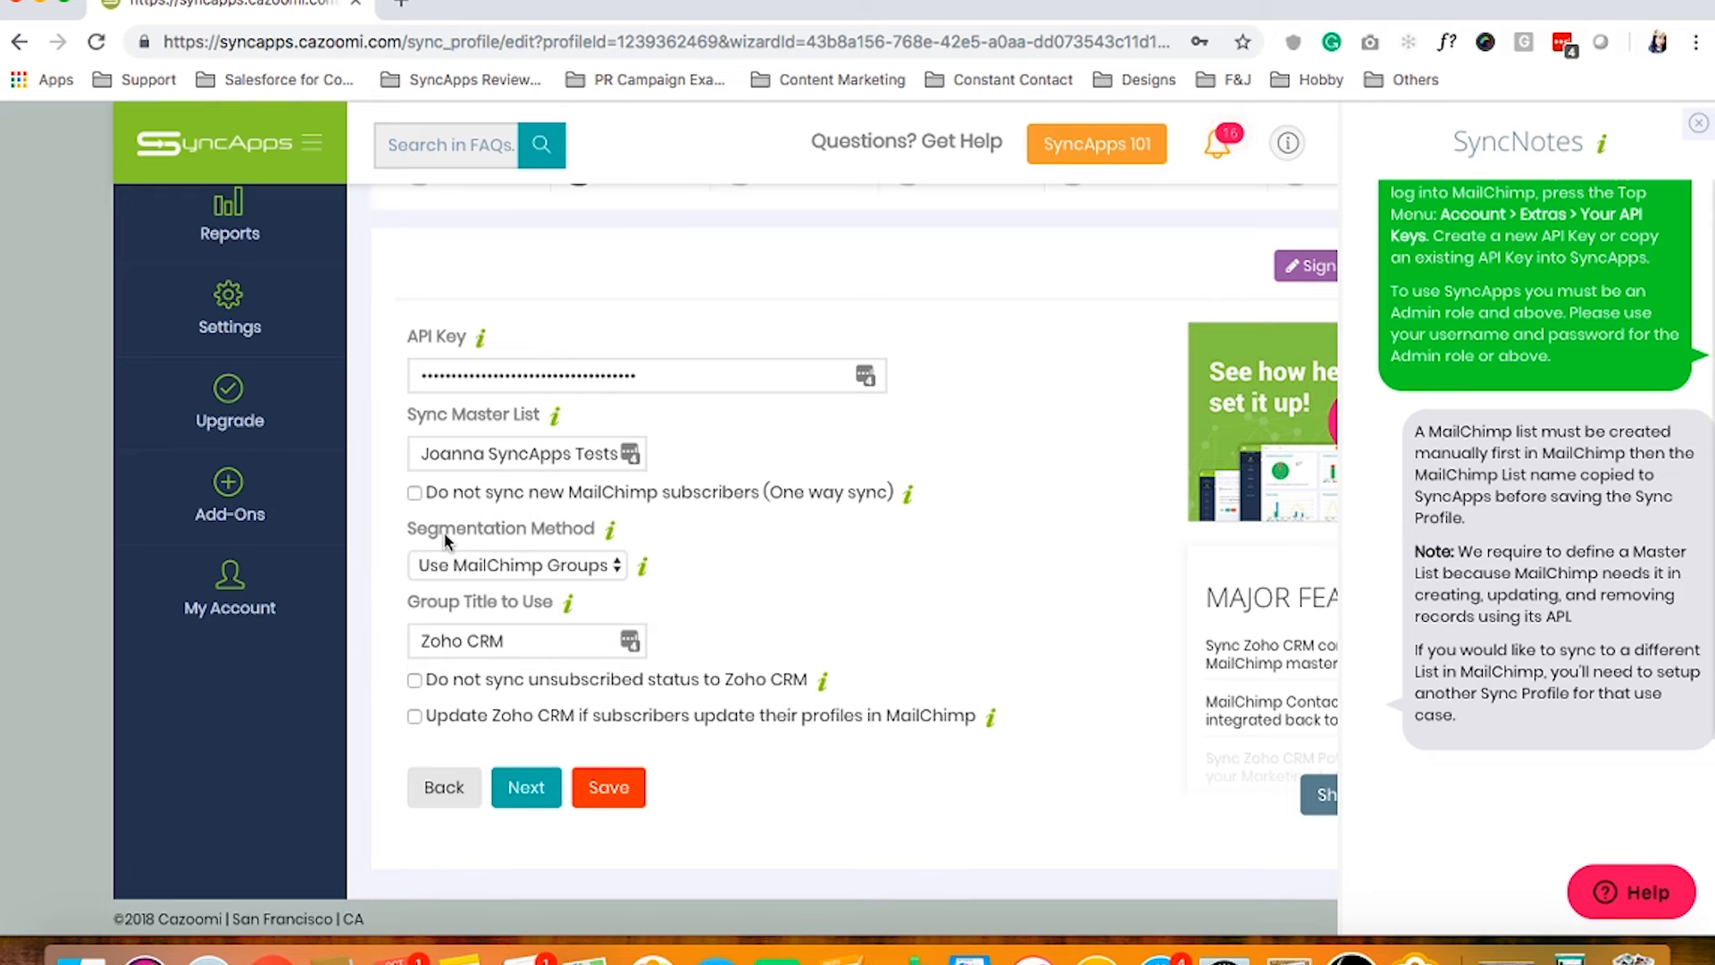
left_click(524, 572)
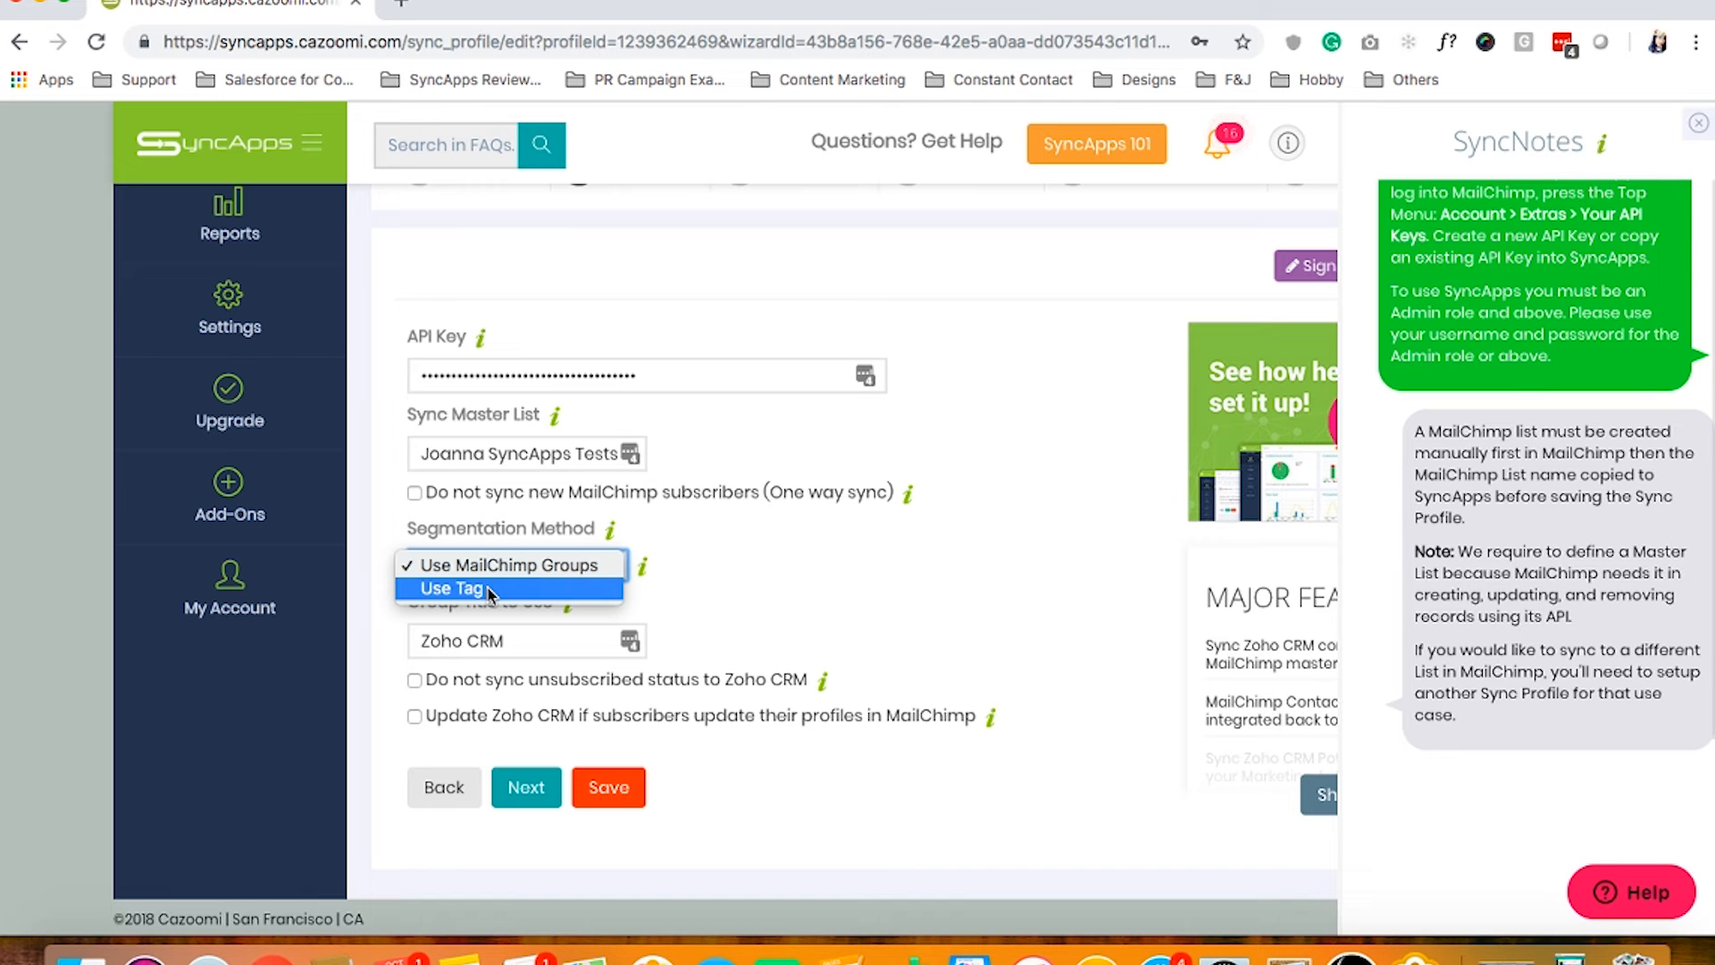
Keep 'Use MailChimp Groups' segmentation, submit the MailChimp step, and go to Sync Add-Ons
left_click(493, 532)
left_click(700, 610)
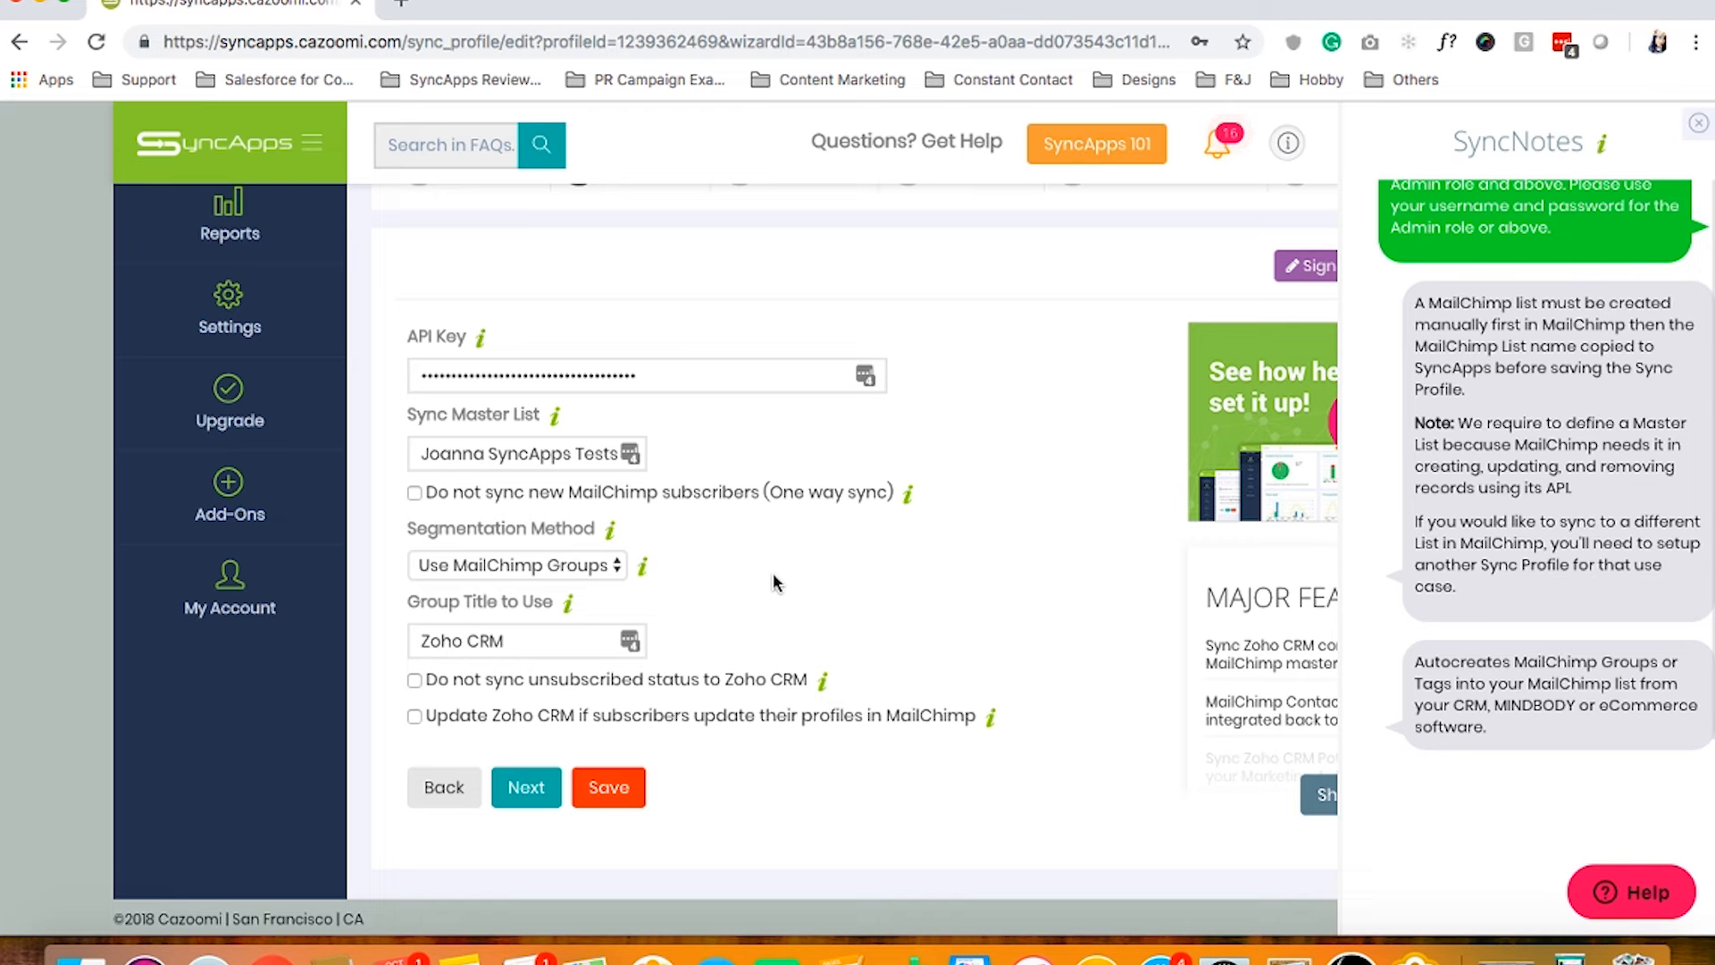
left_click(547, 788)
left_click(811, 371)
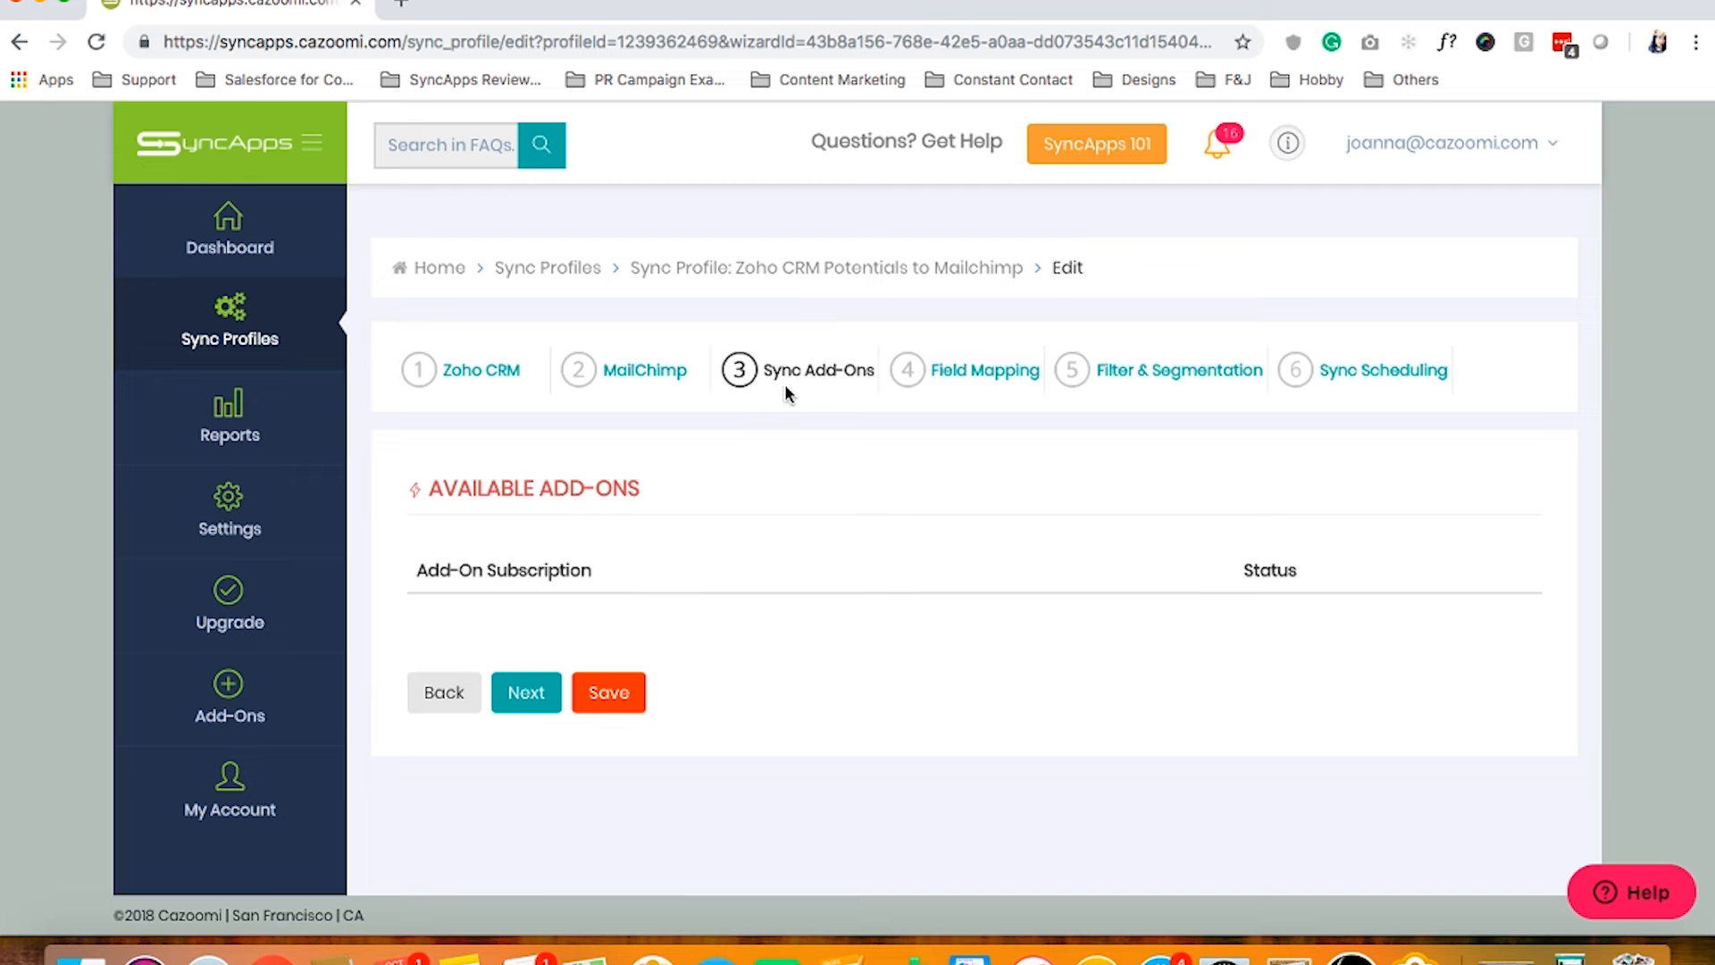
Switch to step 4, Field Mapping, in the wizard bar
left_click(956, 377)
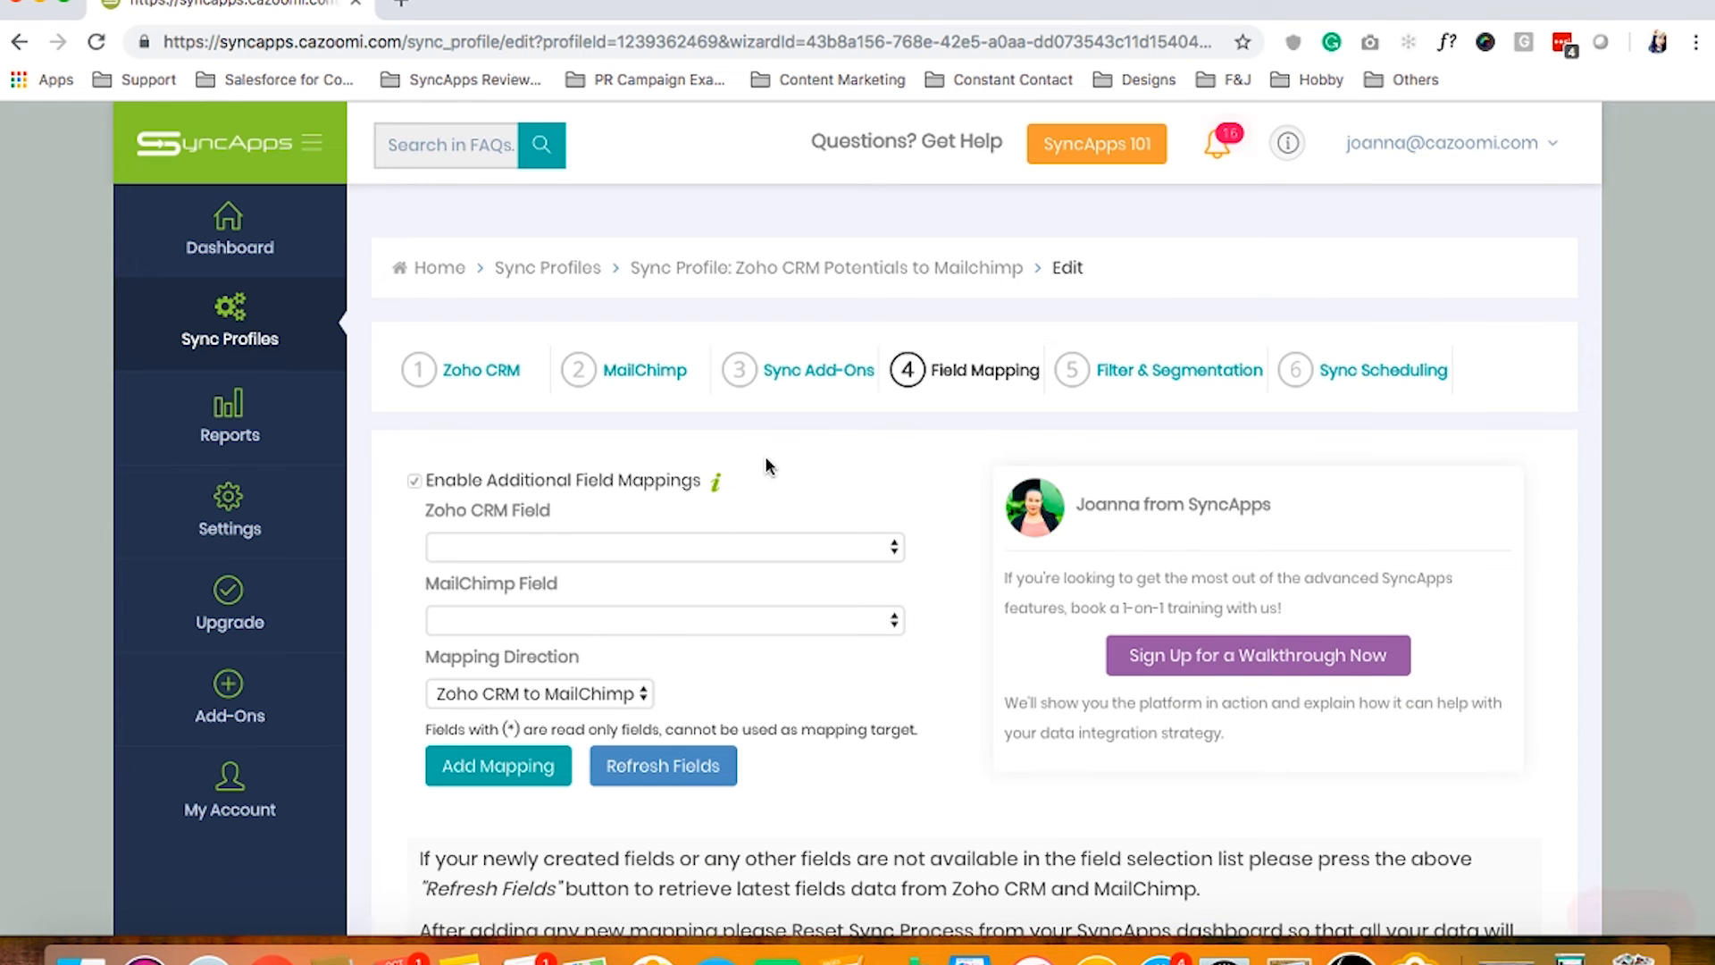
Browse the Zoho CRM and MailChimp field lists in Additional Field Mappings without picking any field
scroll(765, 458, "down", 1)
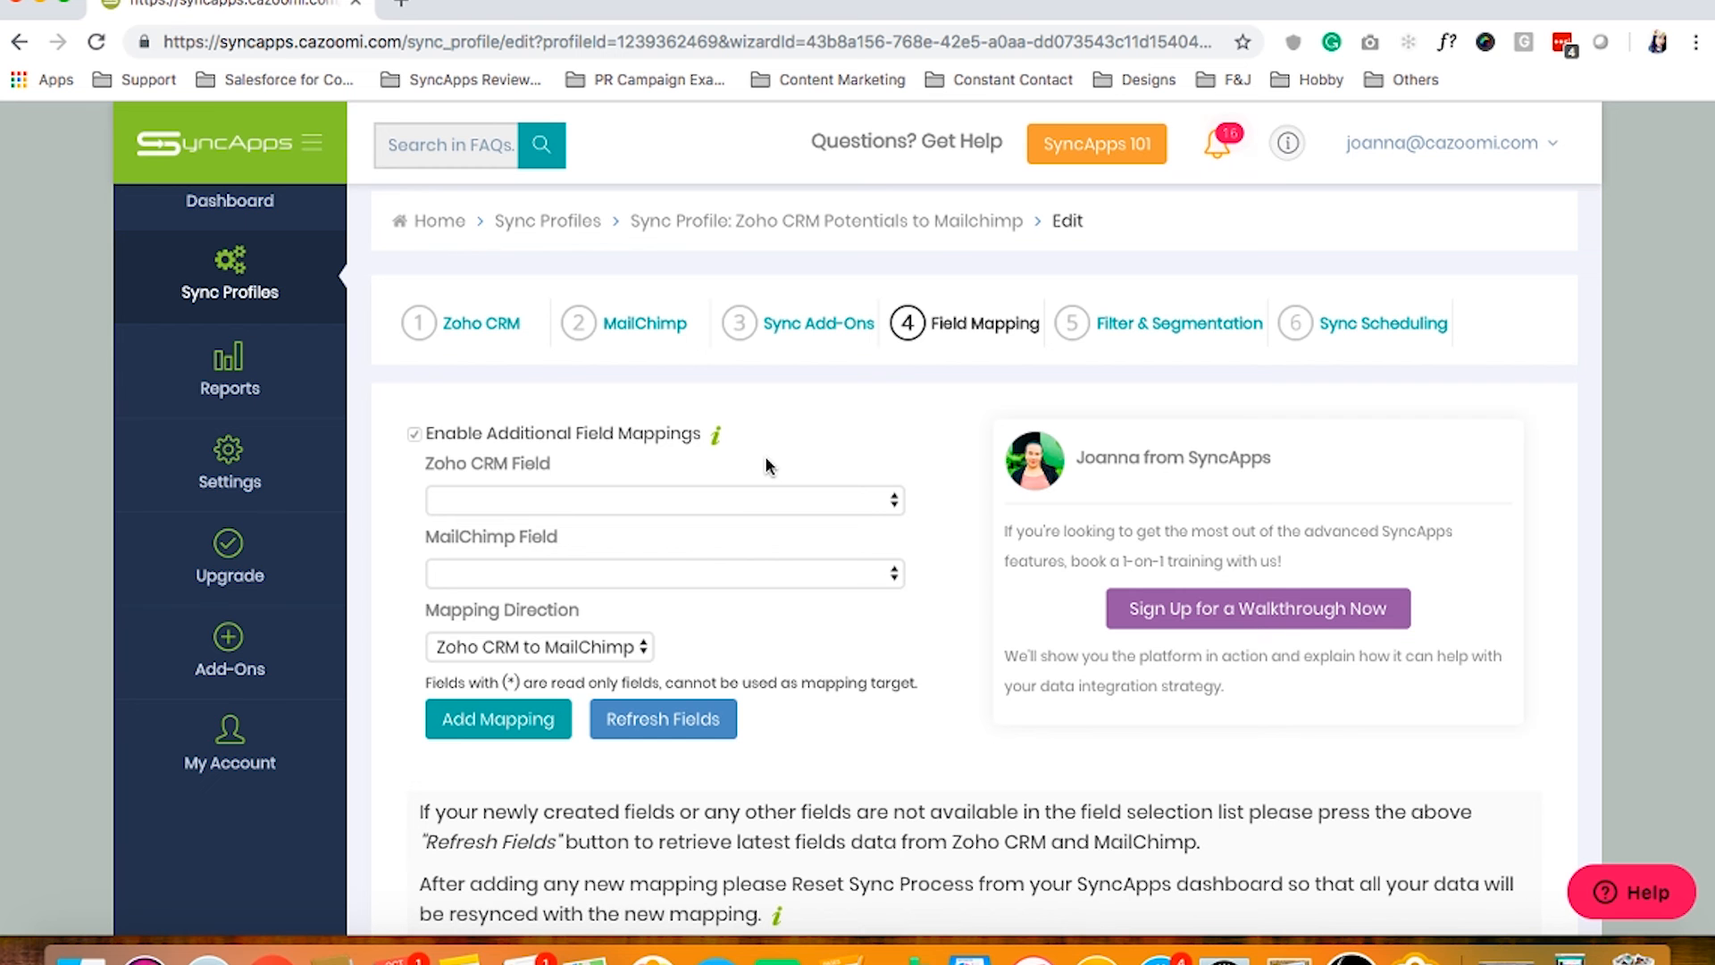
left_click(548, 502)
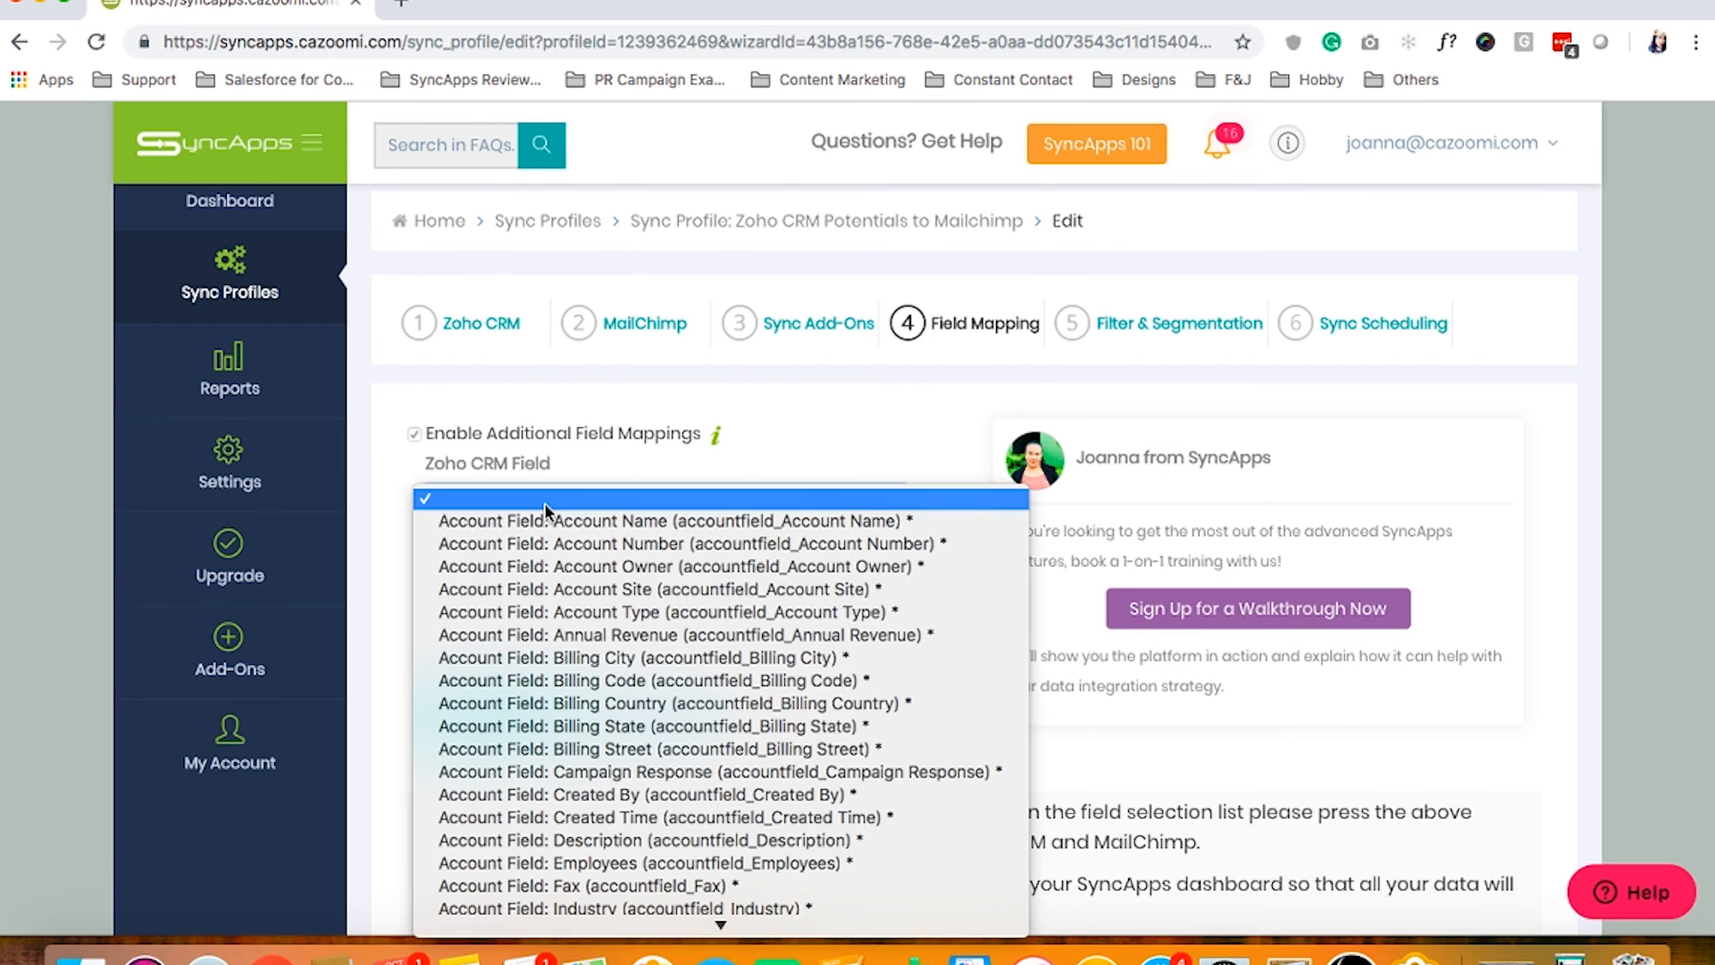
scroll(610, 798, "down", 10)
scroll(610, 798, "down", 15)
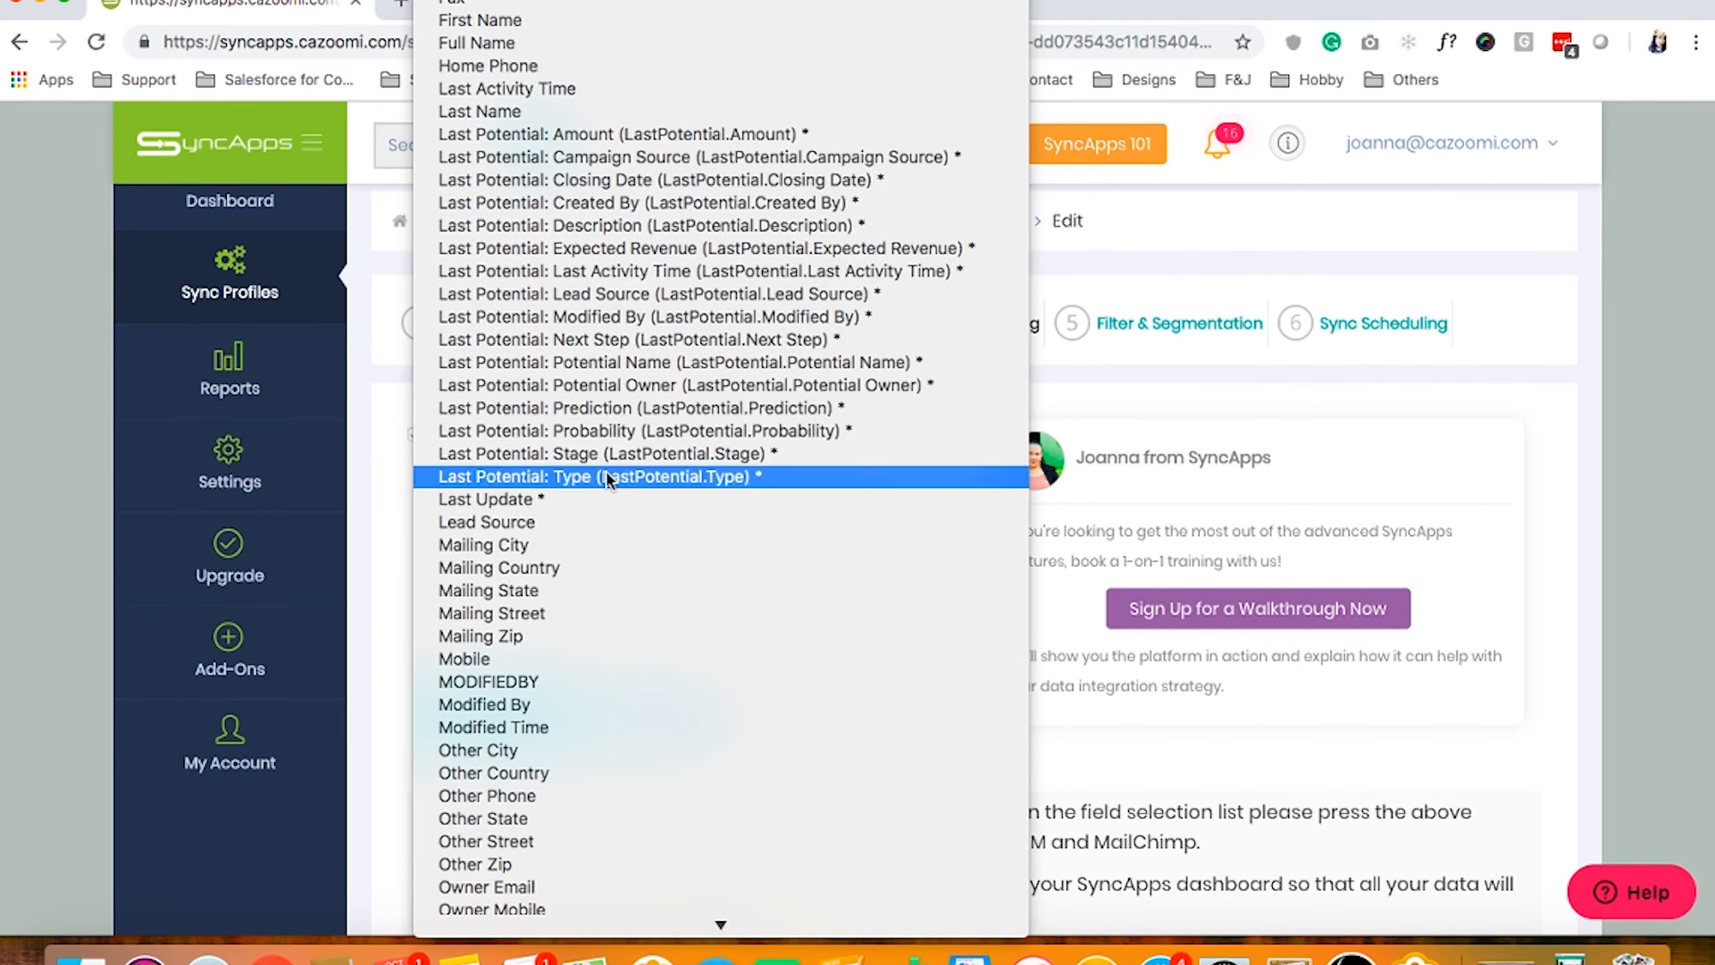
left_click(1102, 262)
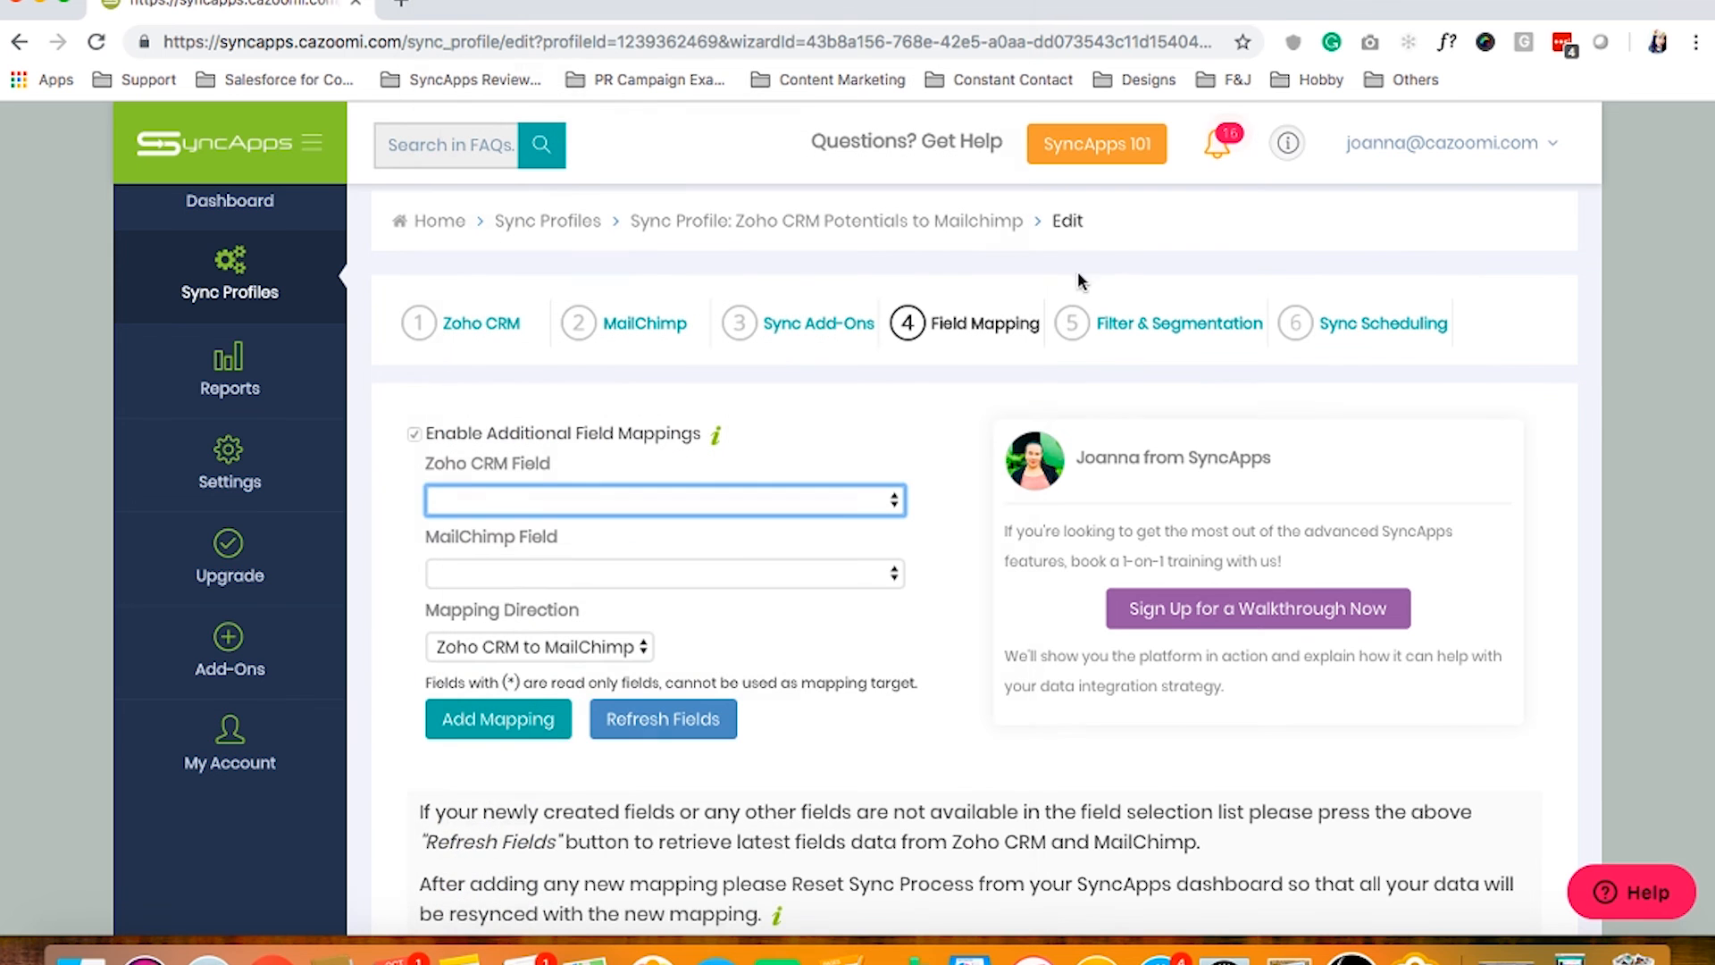
left_click(567, 576)
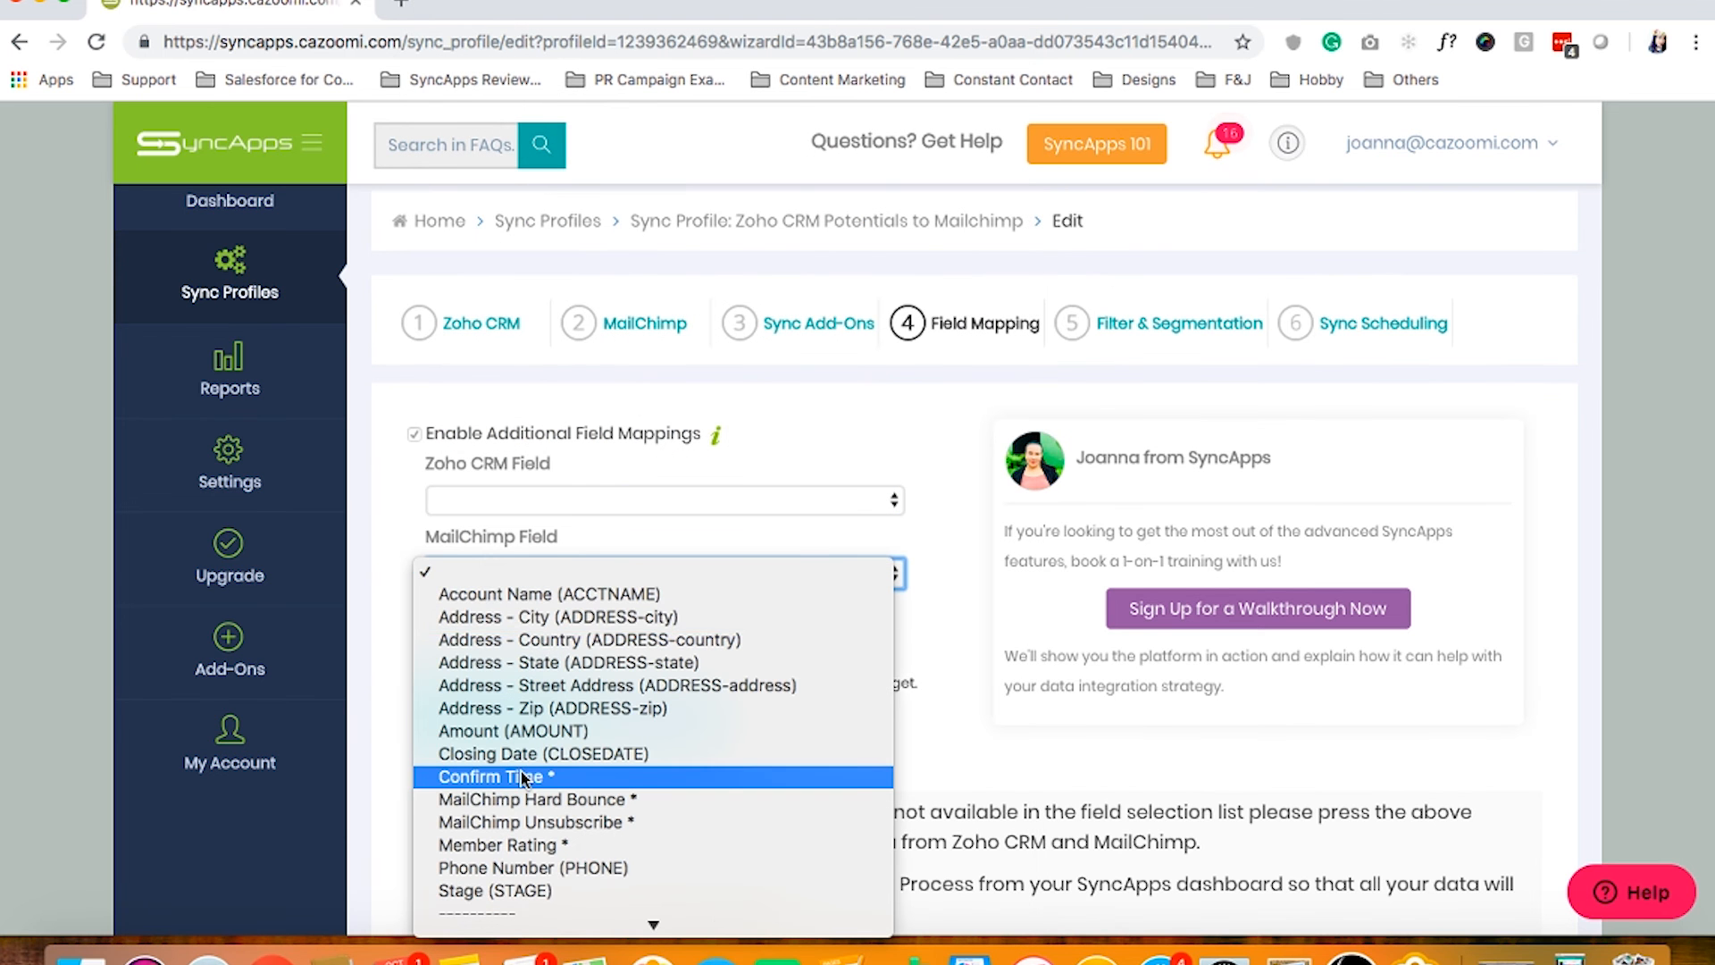
scroll(522, 779, "down", 1)
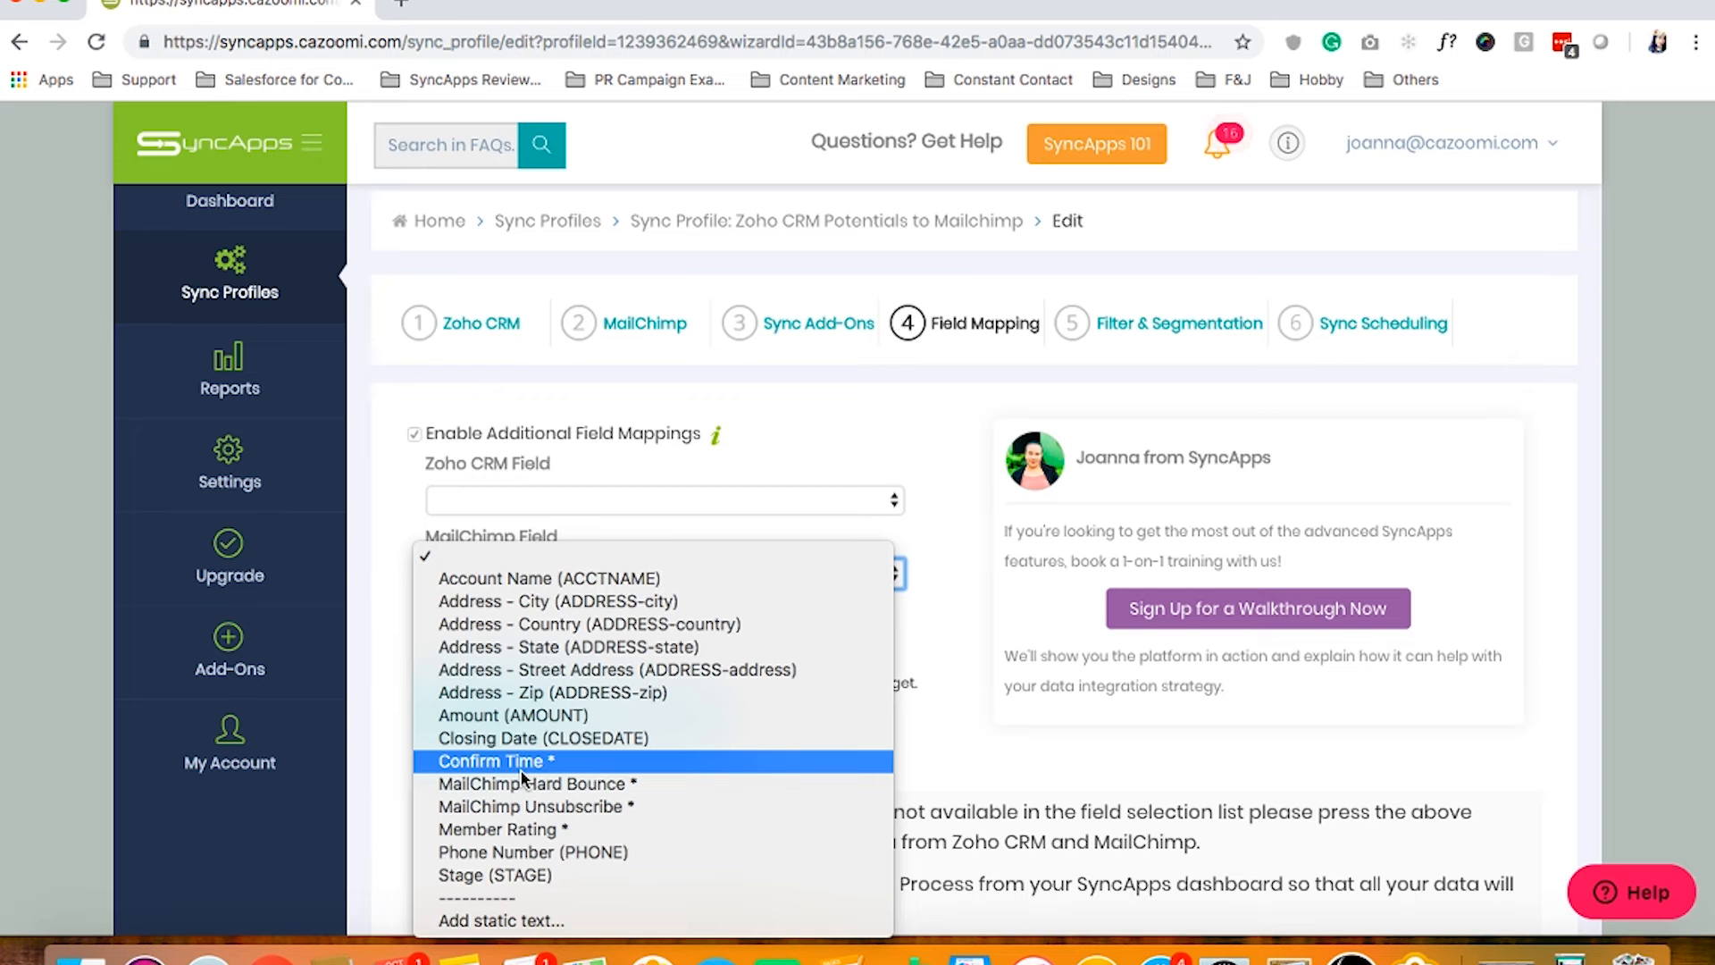
left_click(1001, 563)
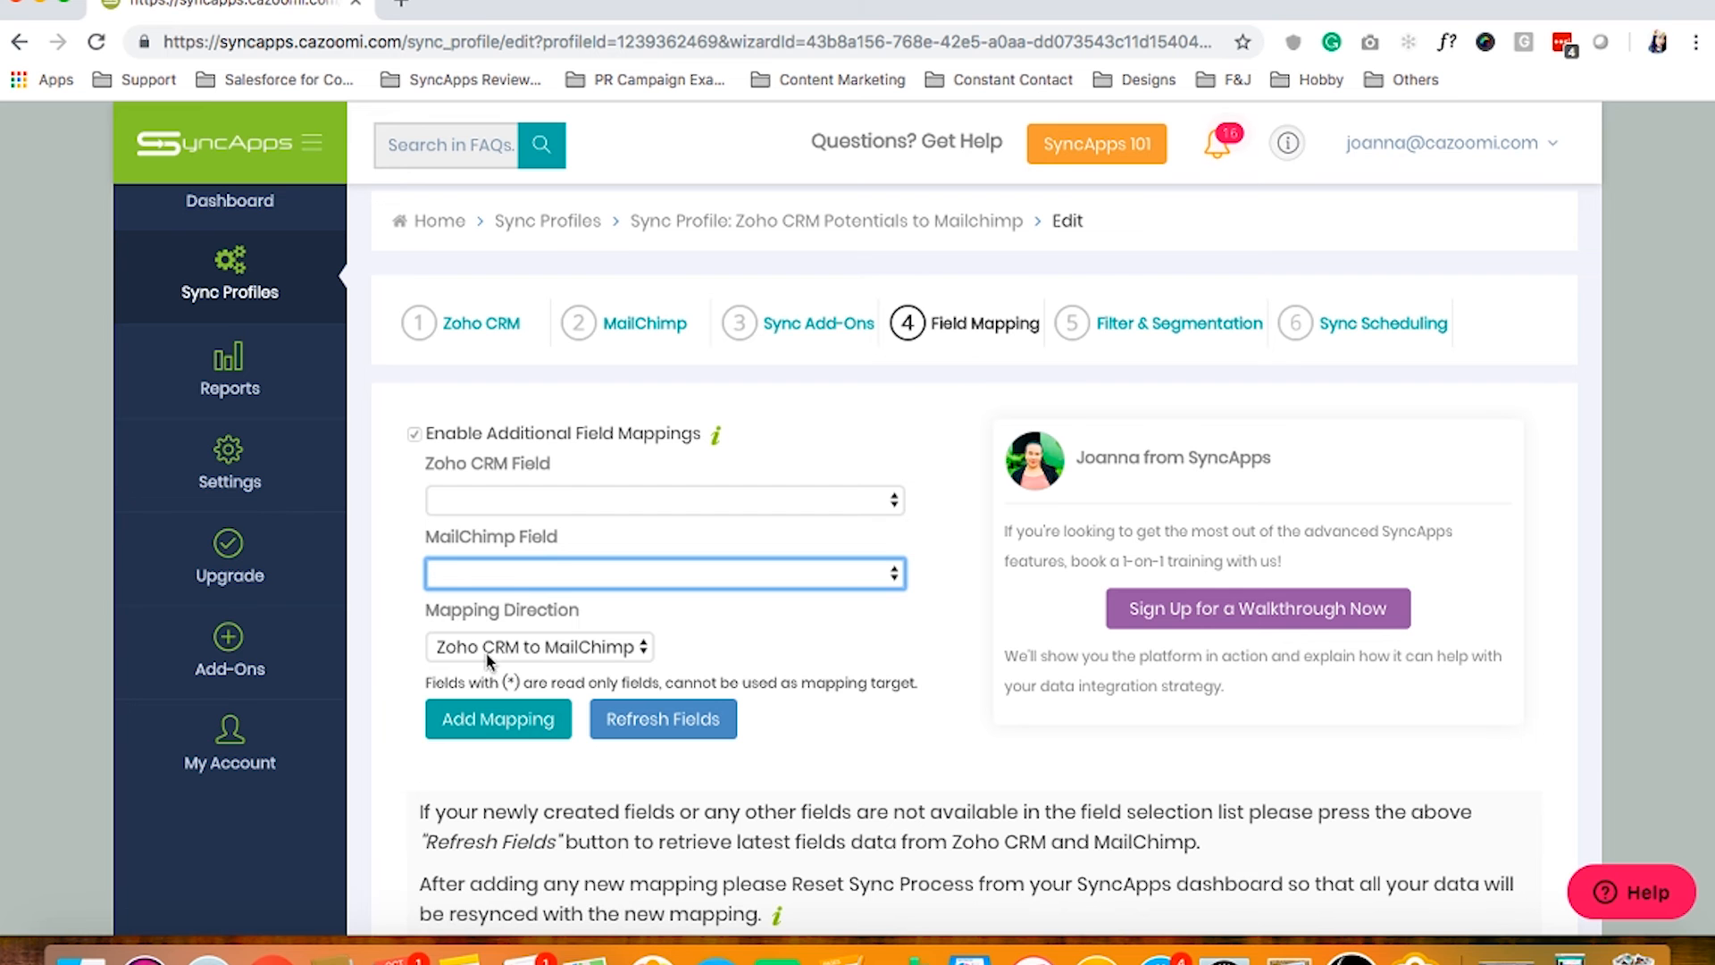
Review the four Zoho-to-MailChimp mappings in the Current Mapping table and close SyncNotes
scroll(572, 755, "down", 6)
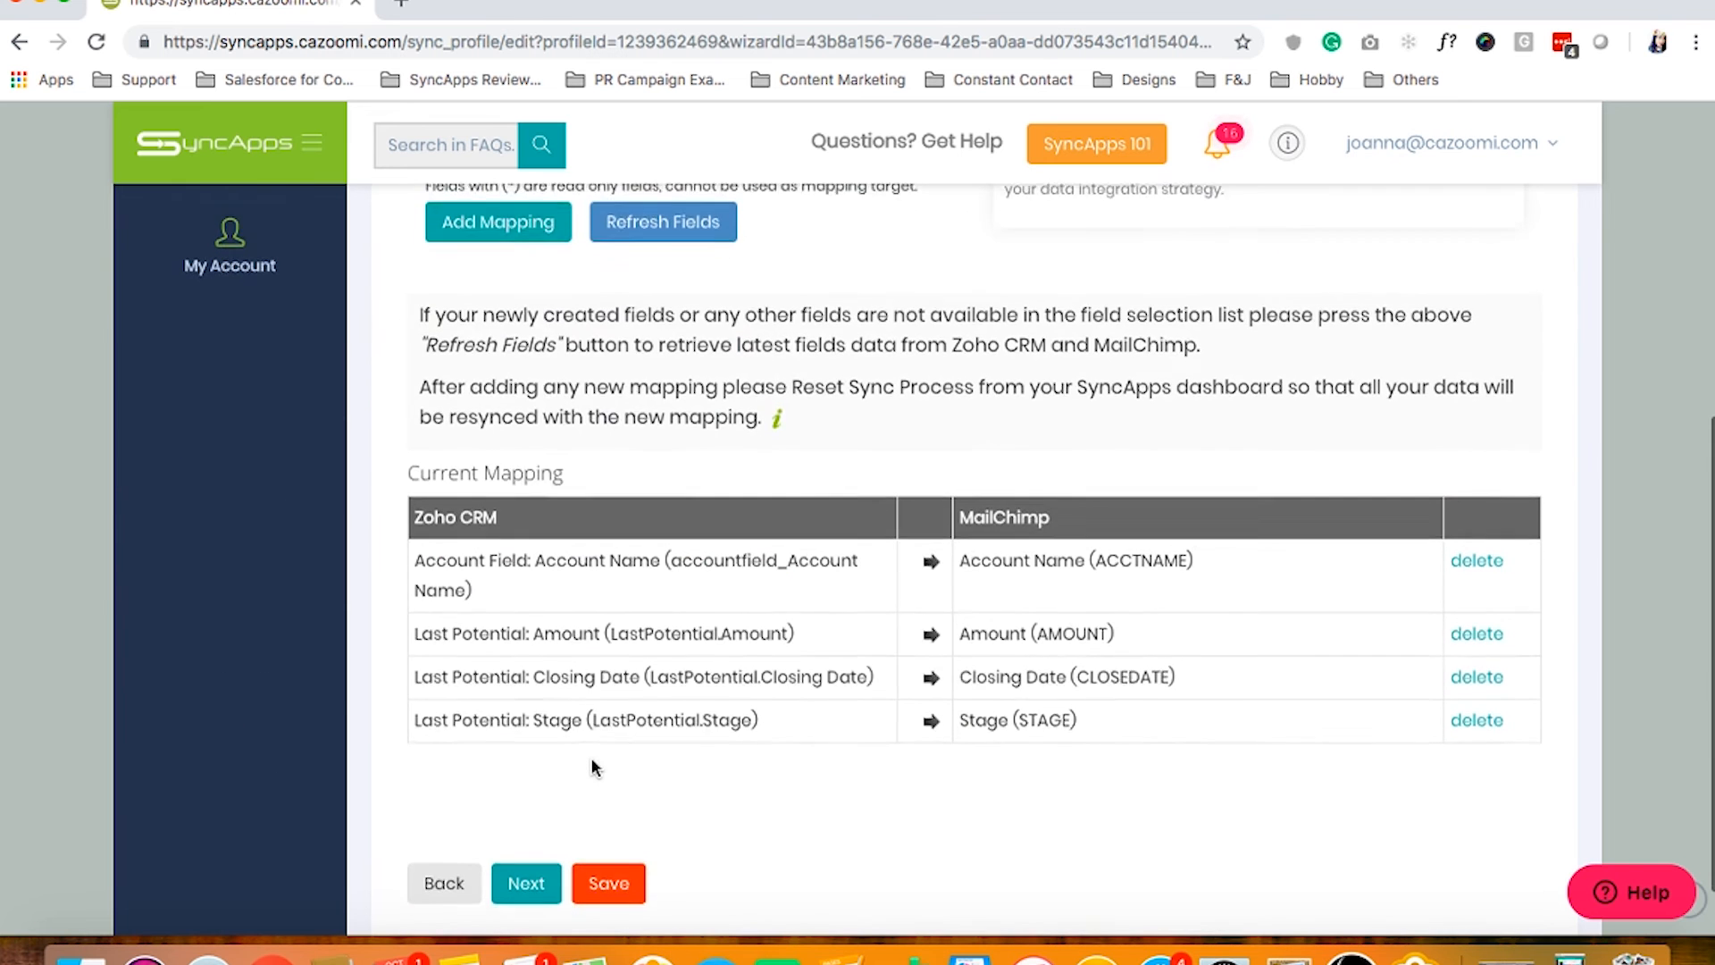
scroll(596, 768, "up", 1)
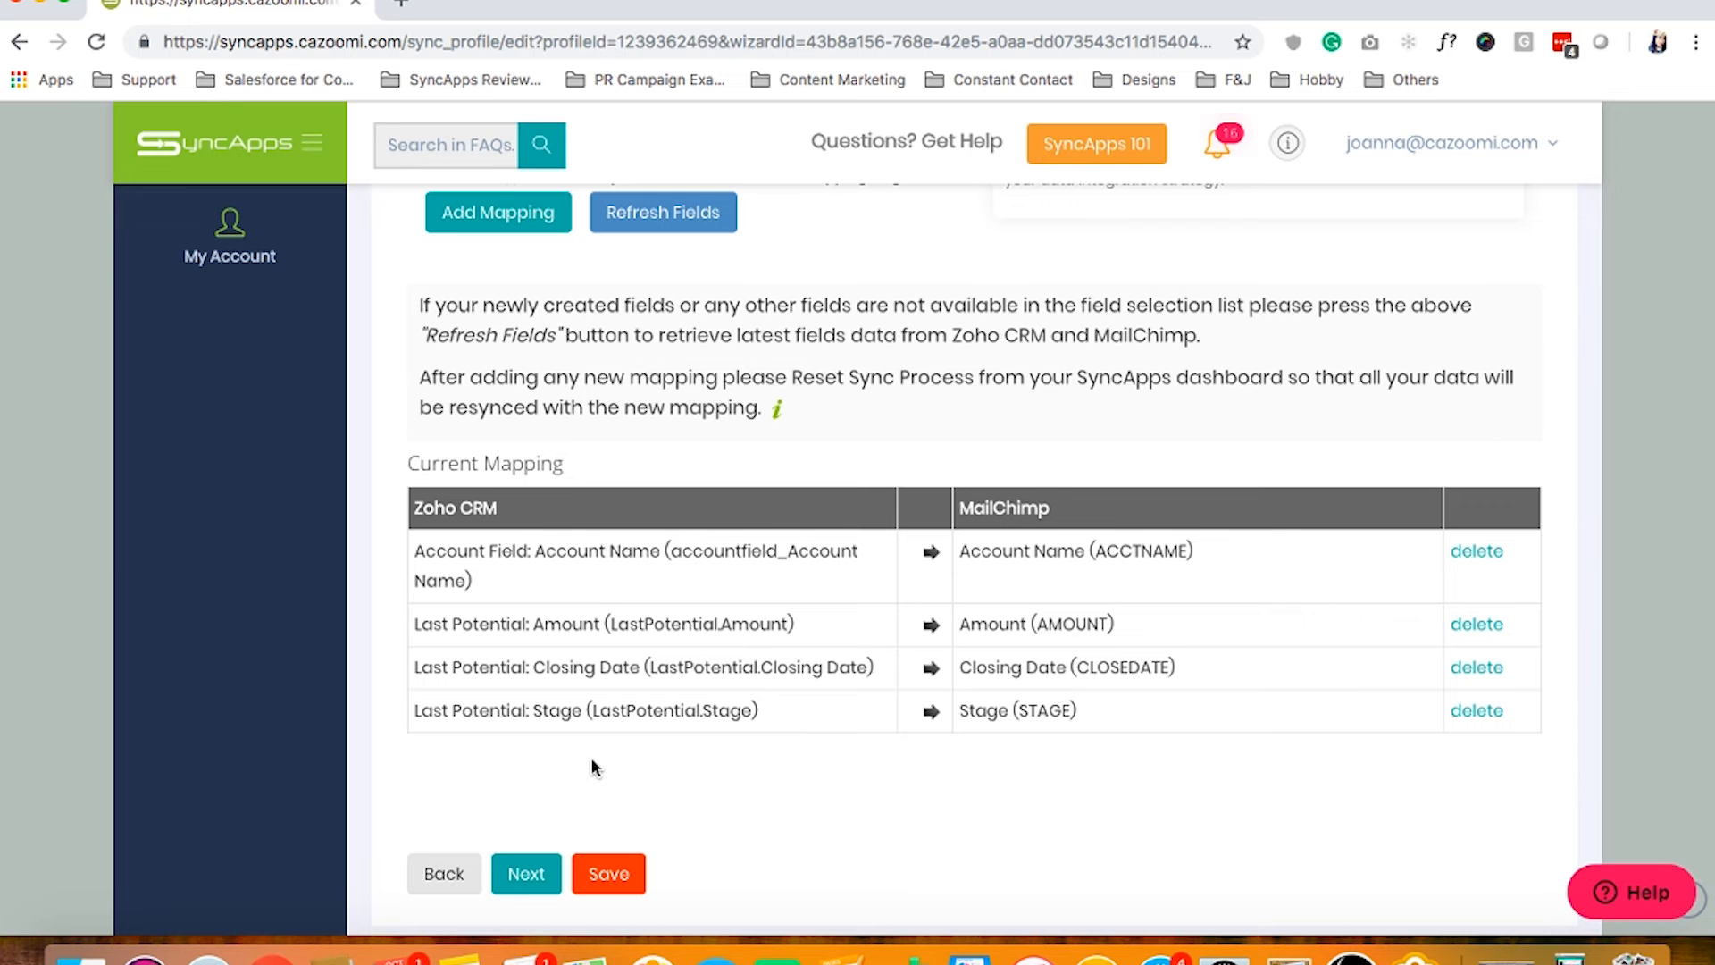
mouse_move(776, 409)
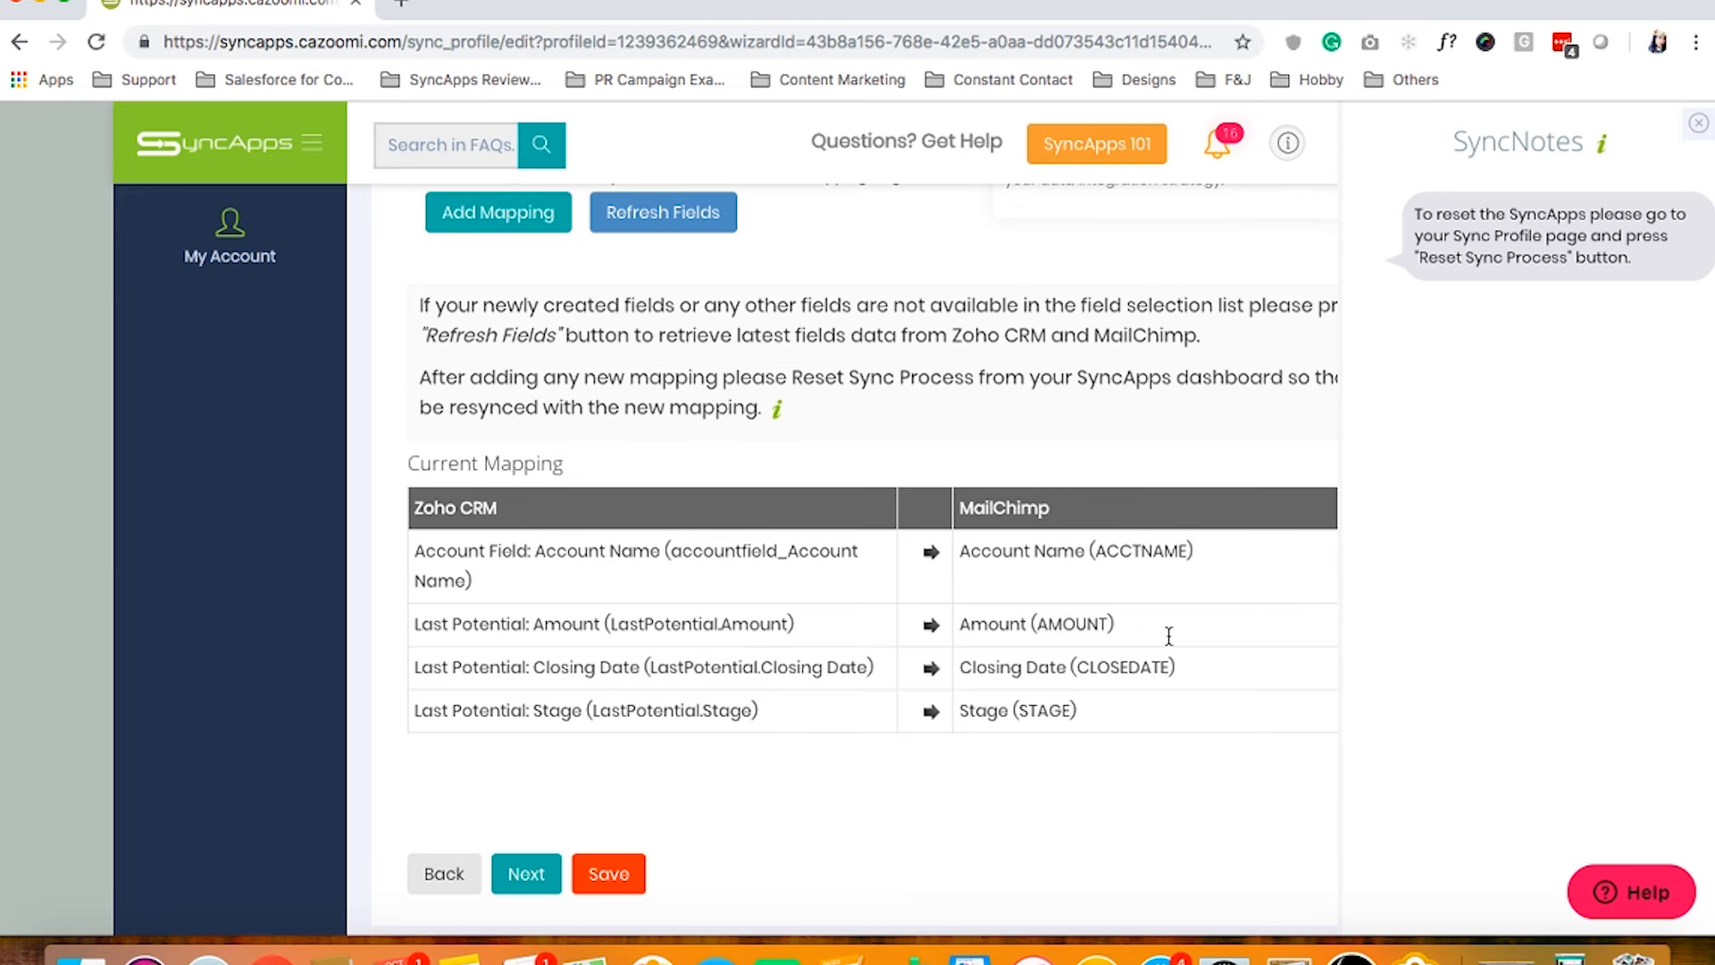
left_click(1698, 122)
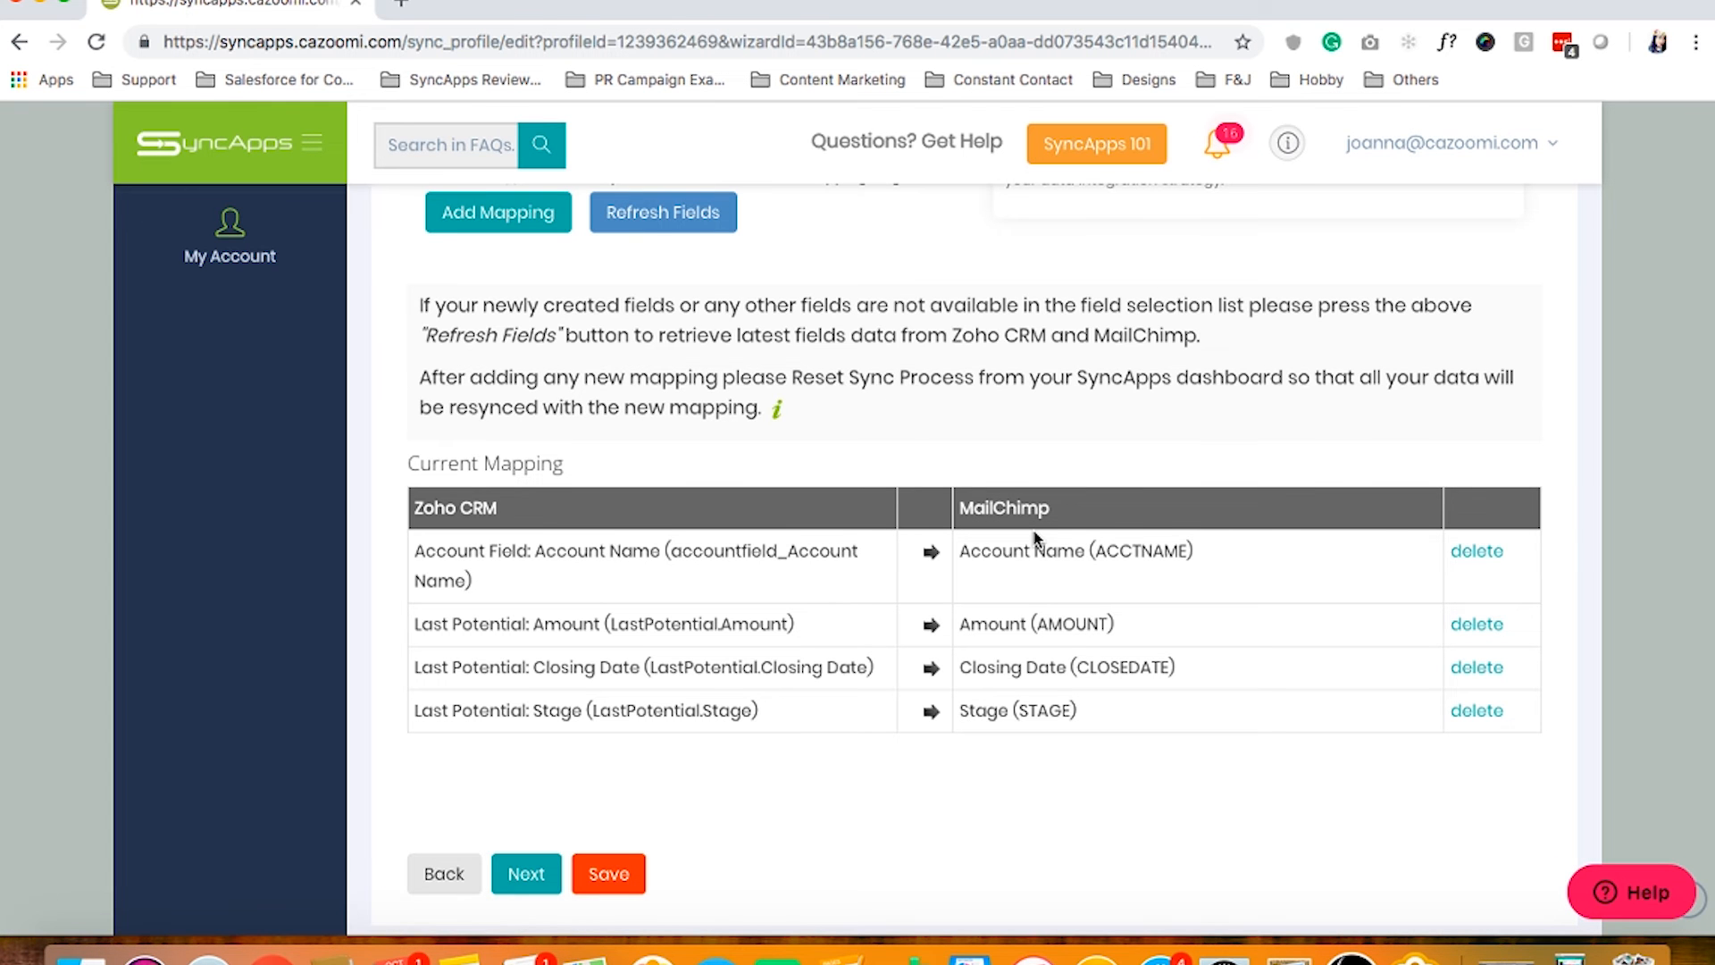
Go to step 5, Filter & Segmentation
scroll(1035, 537, "up", 2)
scroll(1034, 537, "up", 3)
left_click(1140, 223)
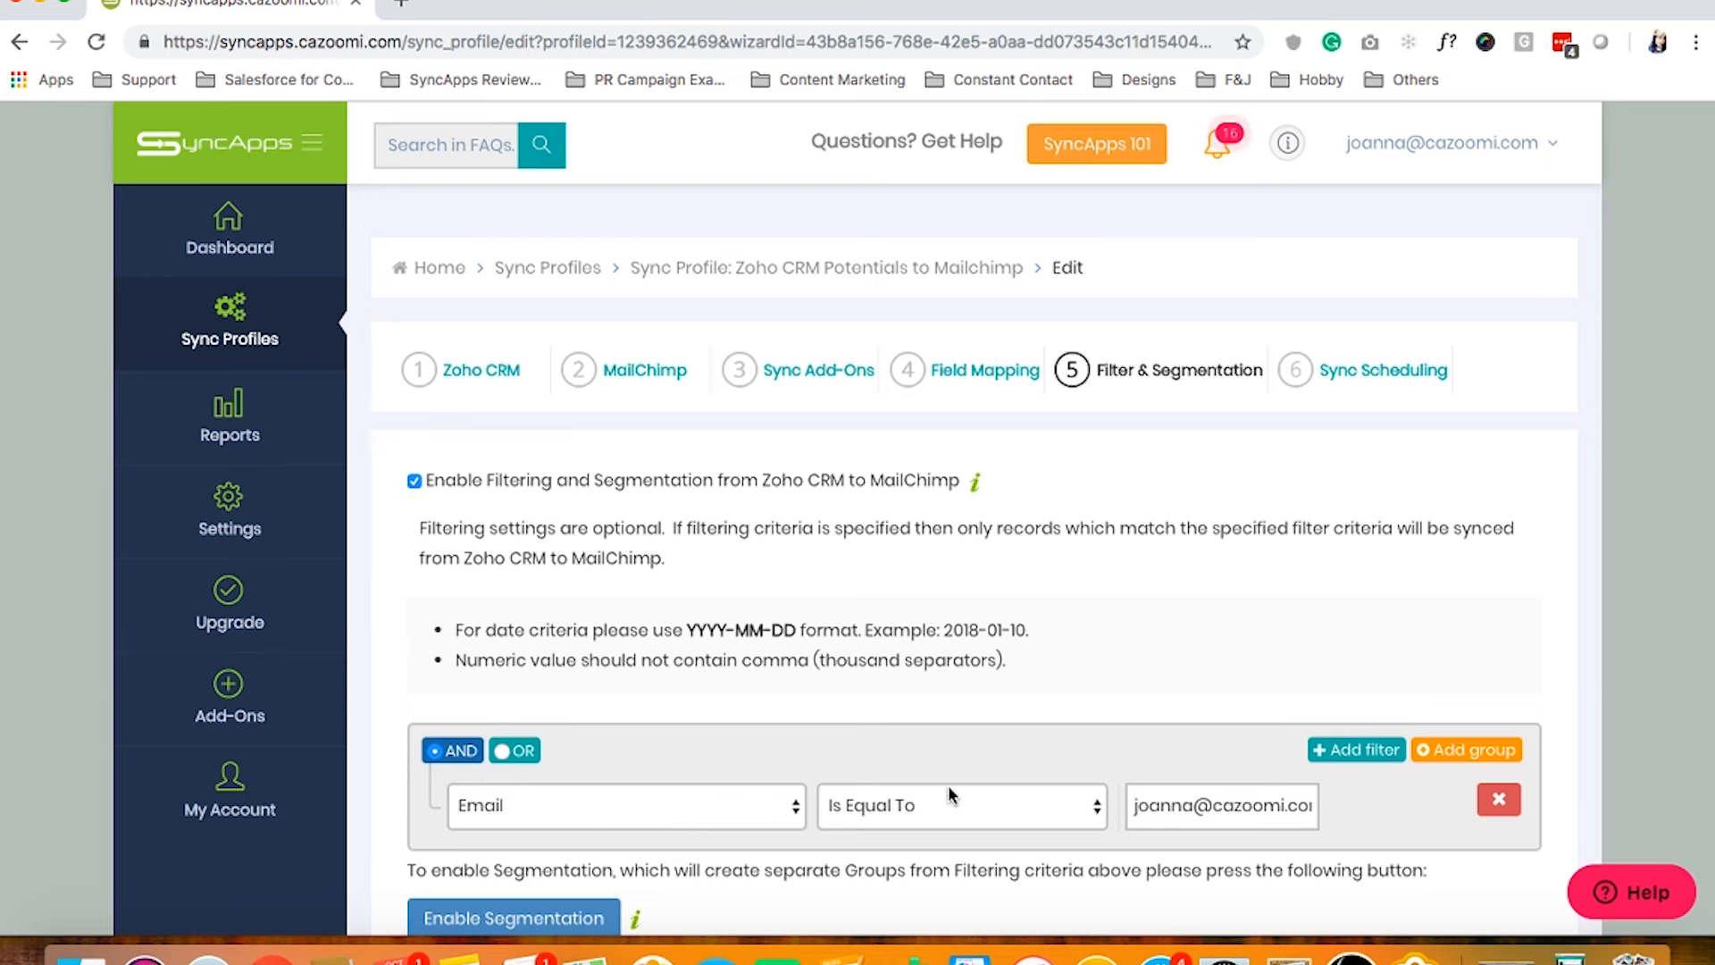
scroll(1243, 811, "right", 1)
scroll(1242, 811, "left", 1)
left_click(739, 821)
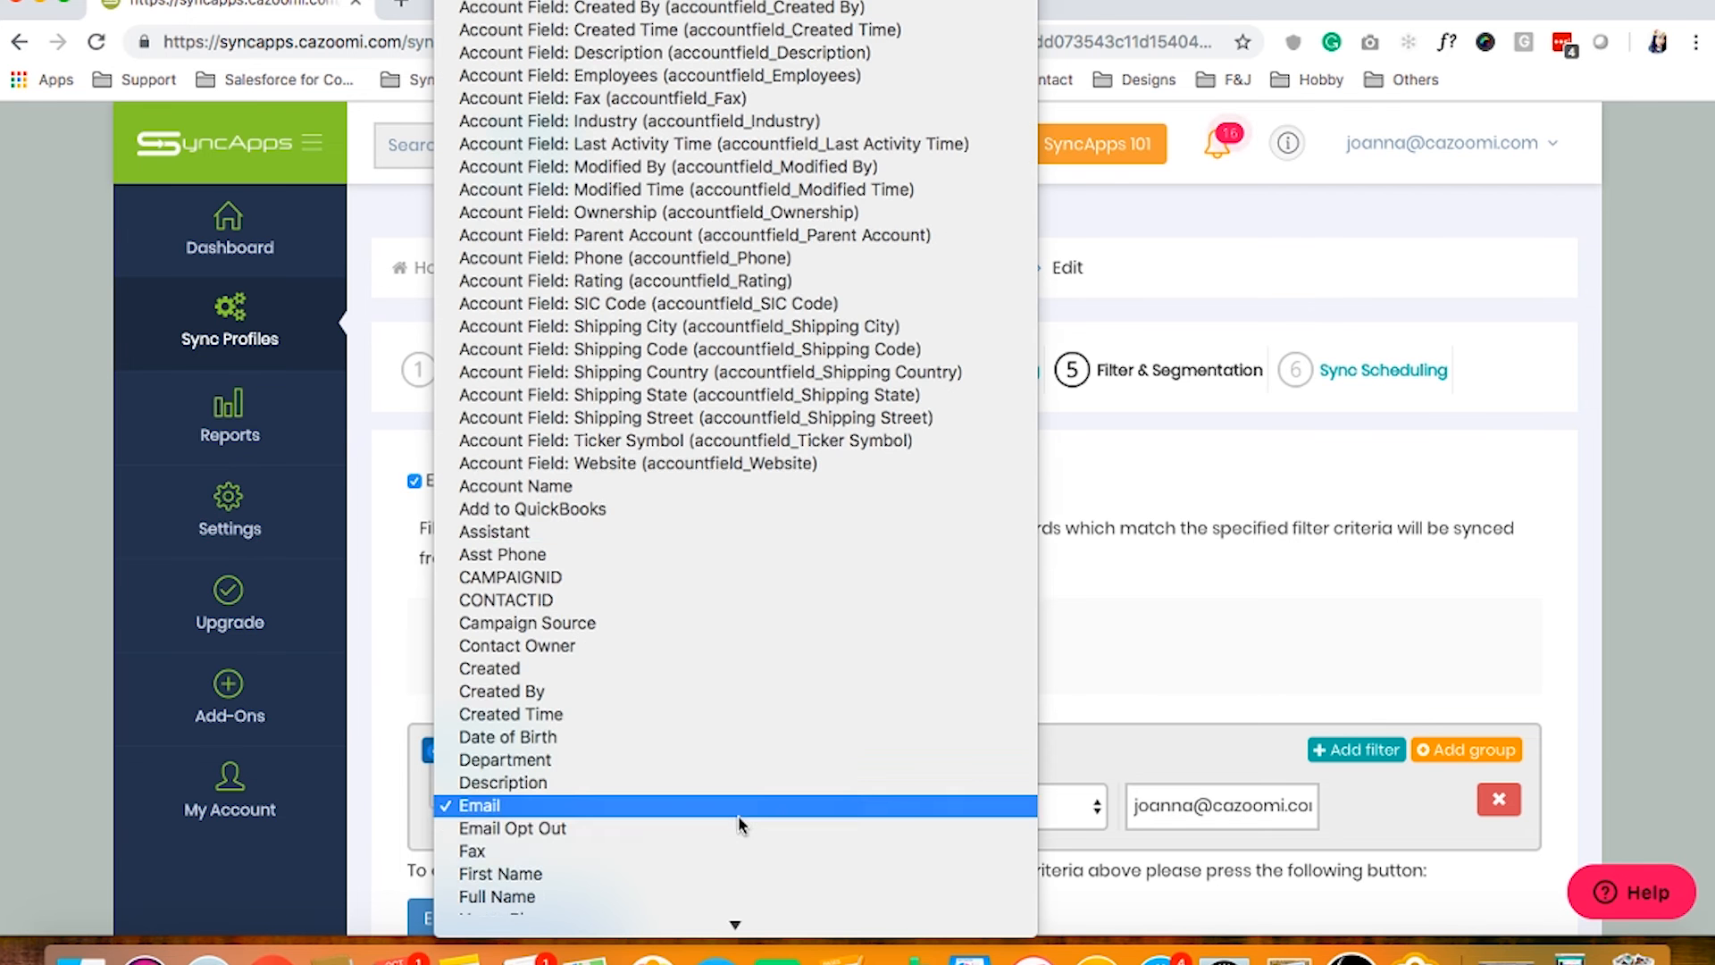
scroll(777, 580, "up", 5)
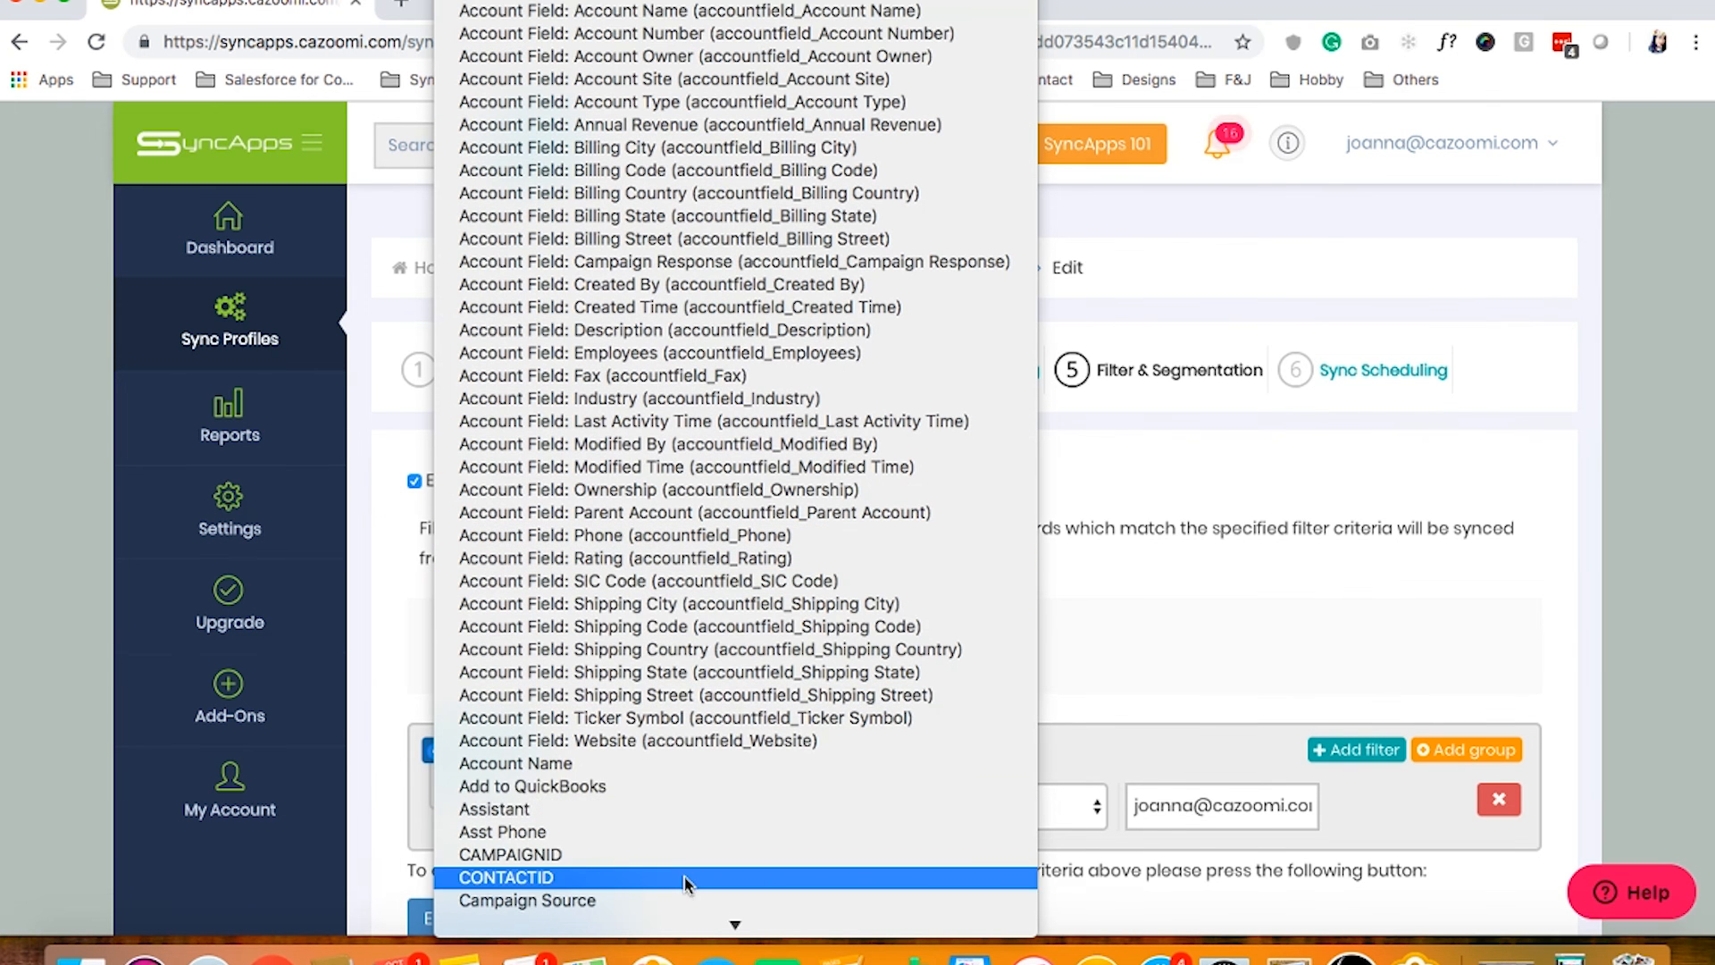
scroll(701, 893, "down", 10)
left_click(1118, 762)
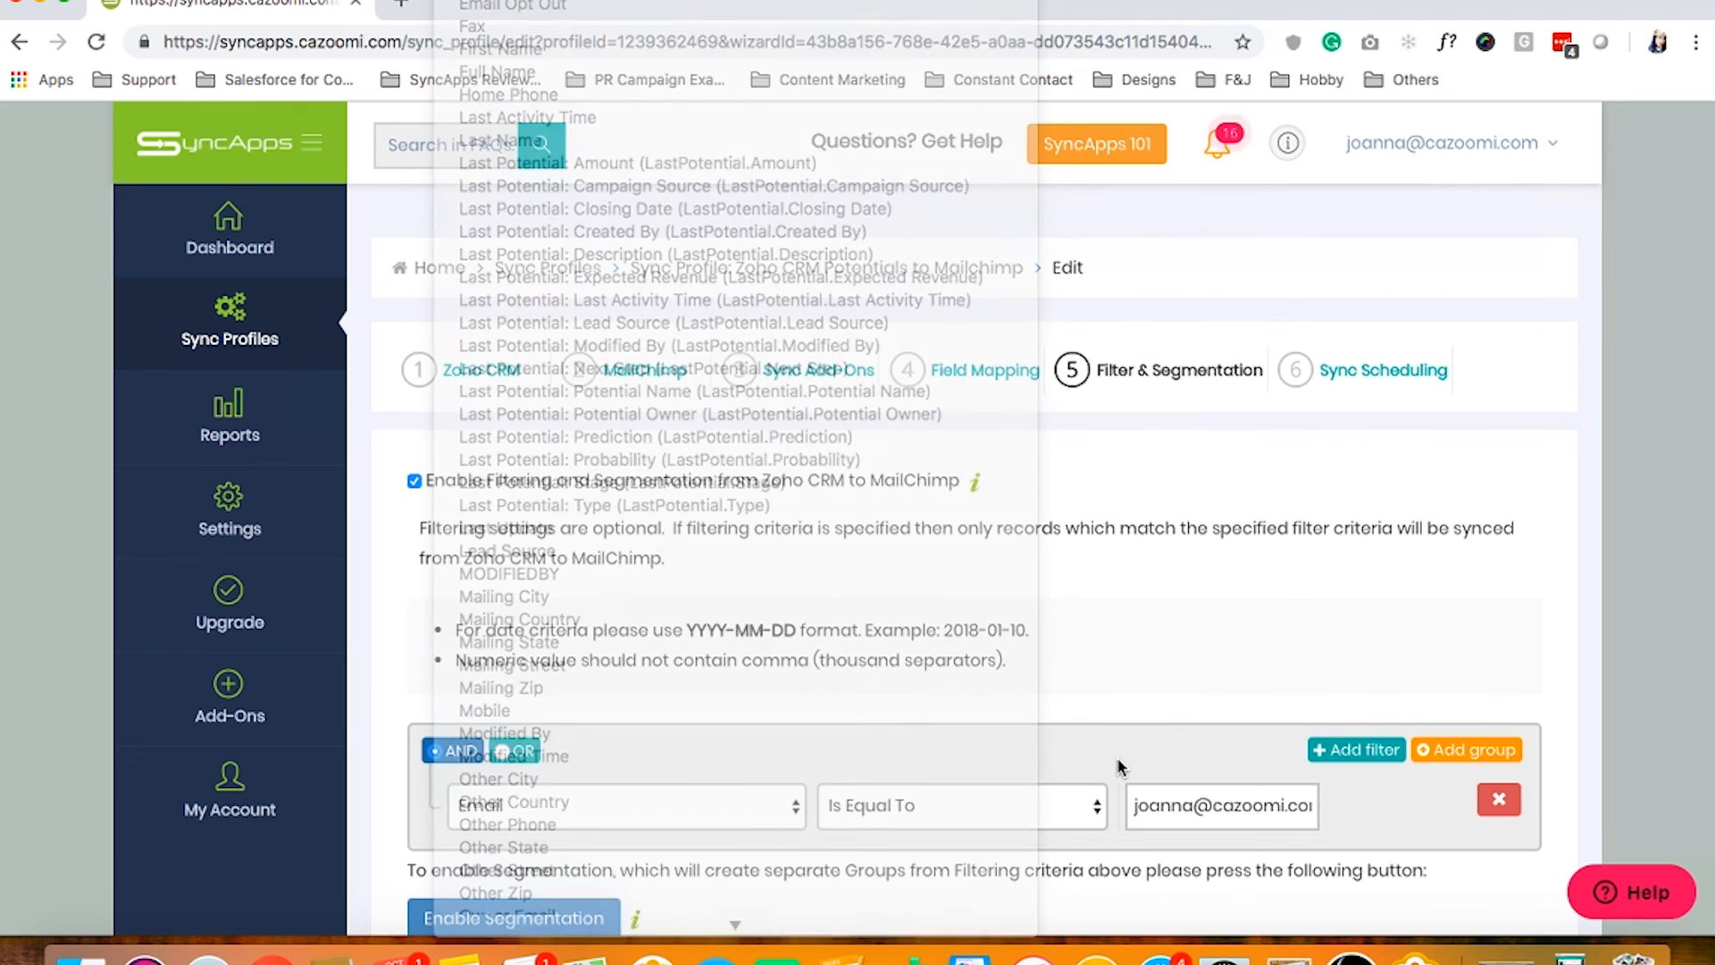
left_click(1021, 805)
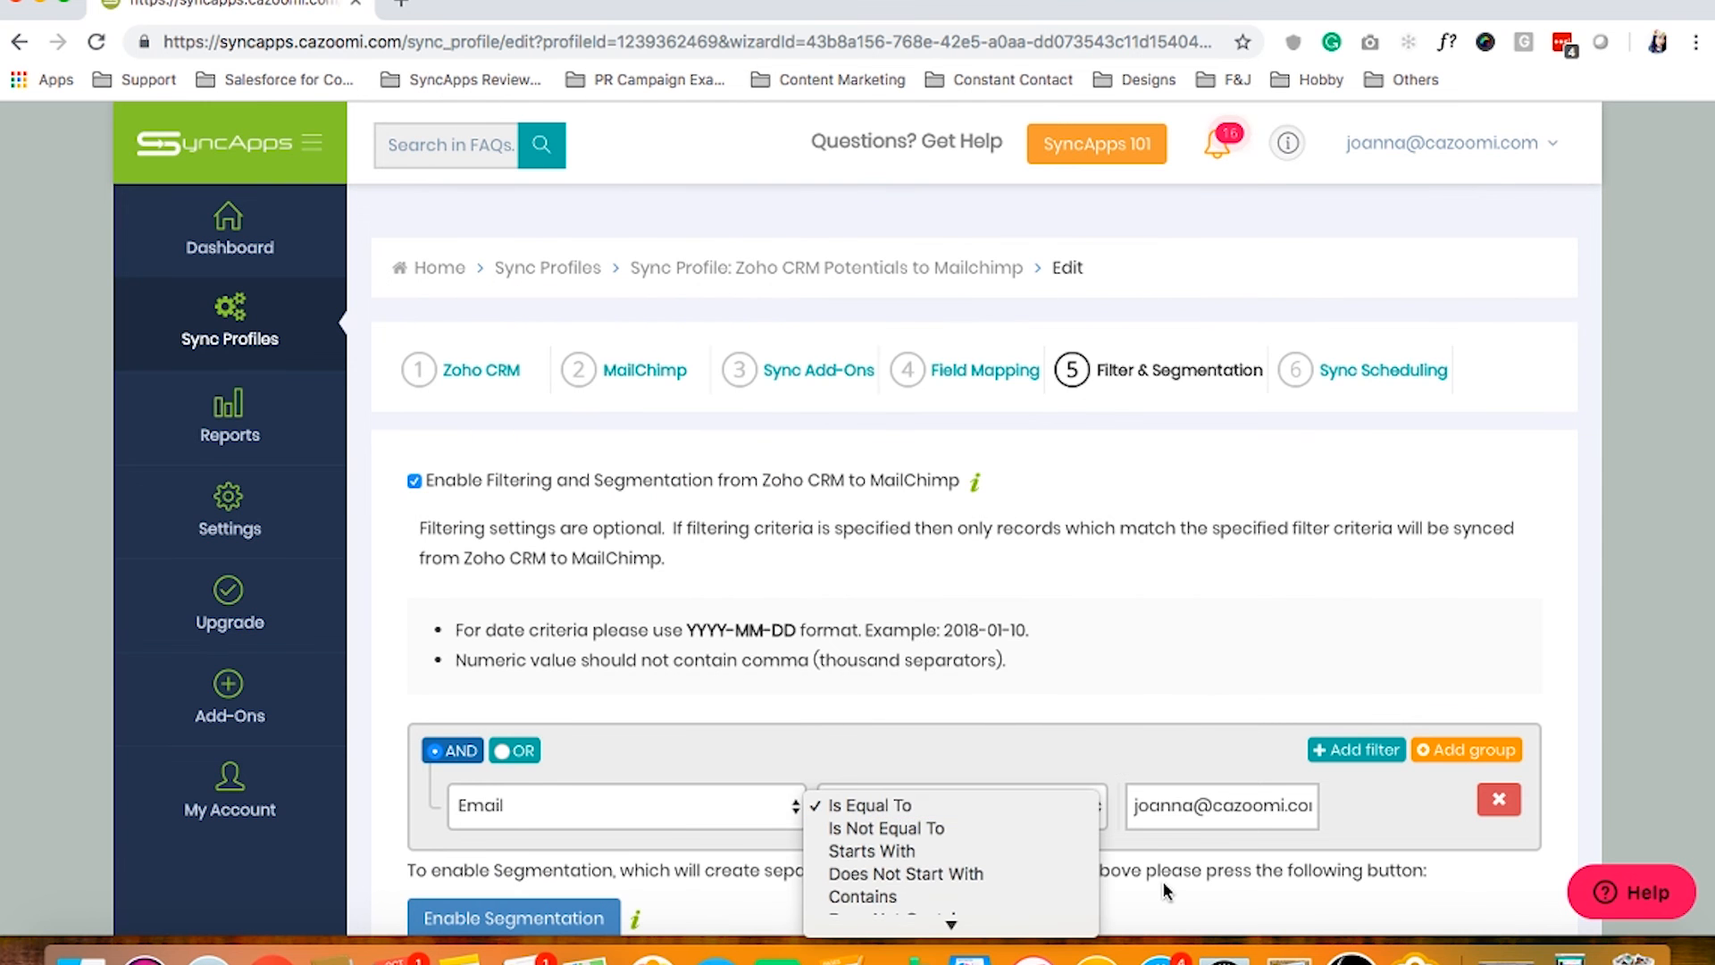
left_click(1127, 757)
scroll(1127, 759, "down", 5)
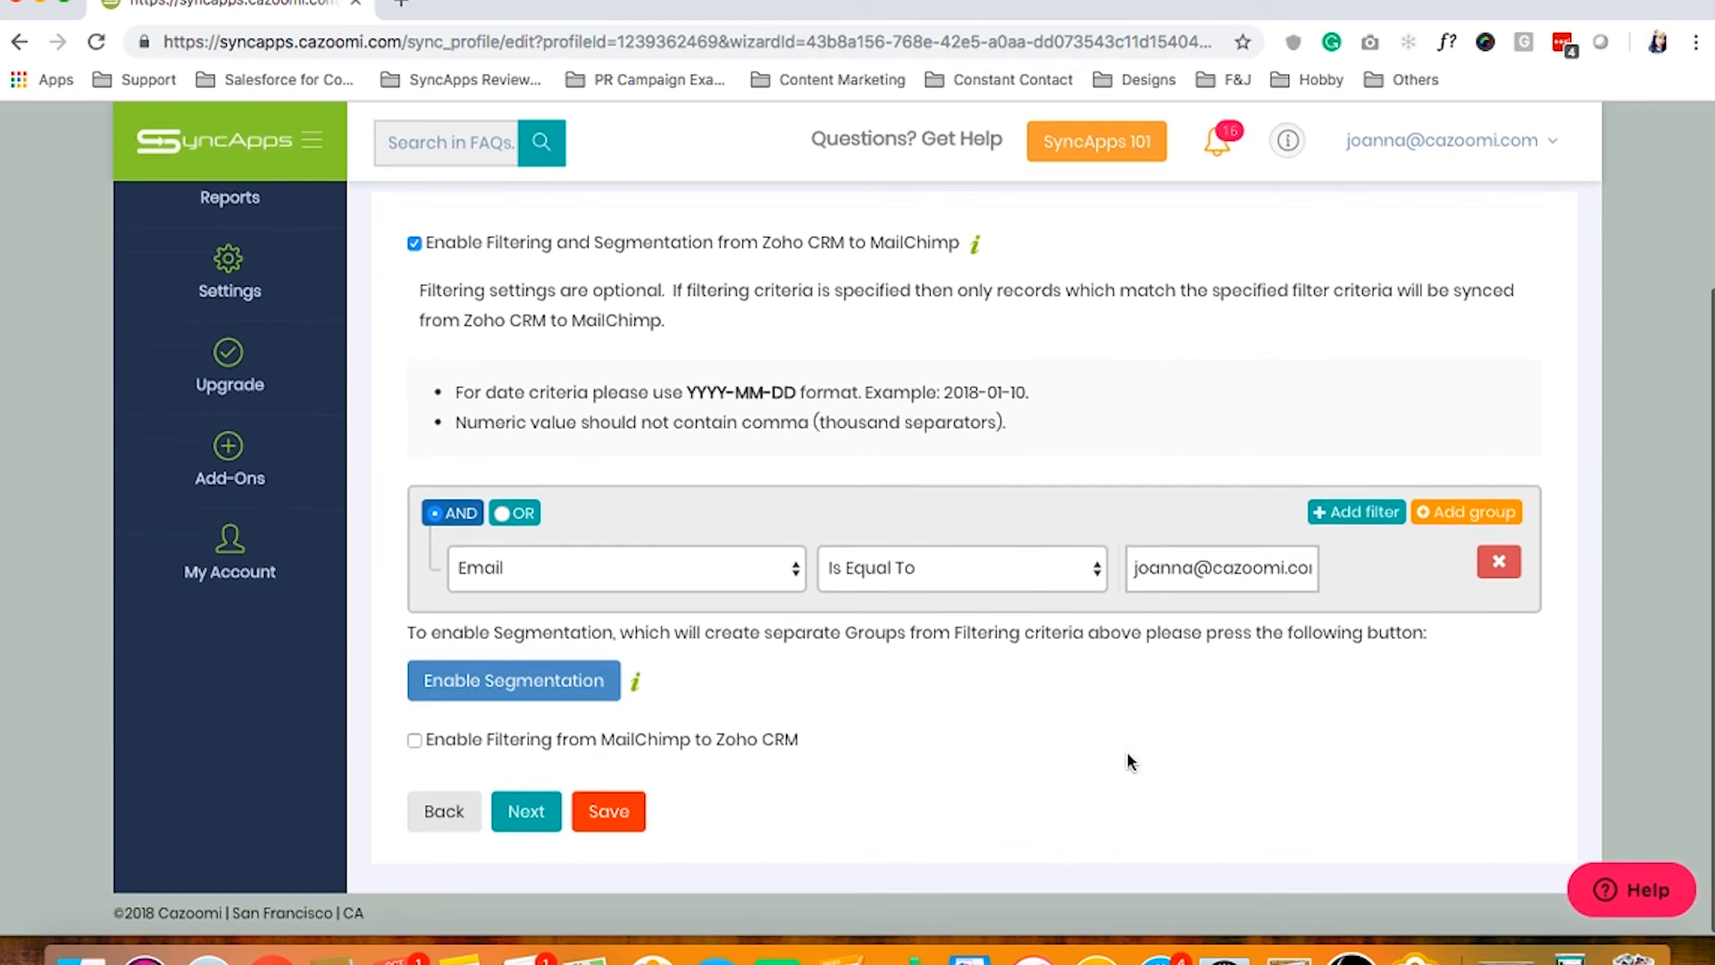
left_click(939, 572)
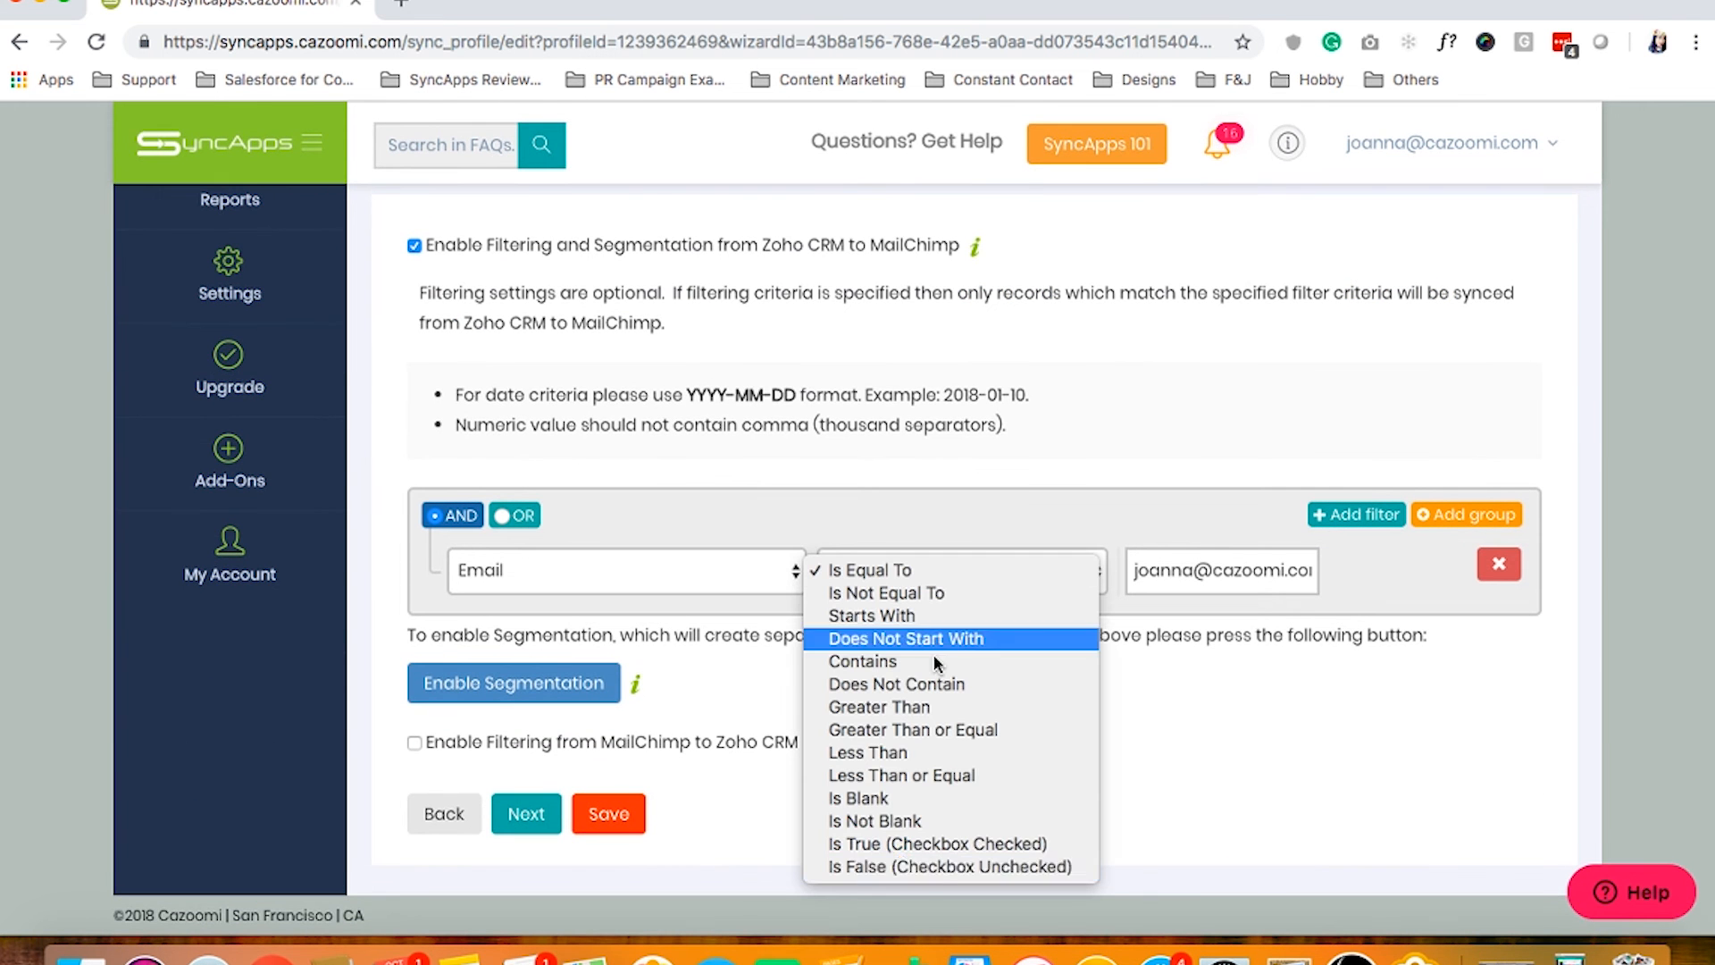
left_click(1113, 518)
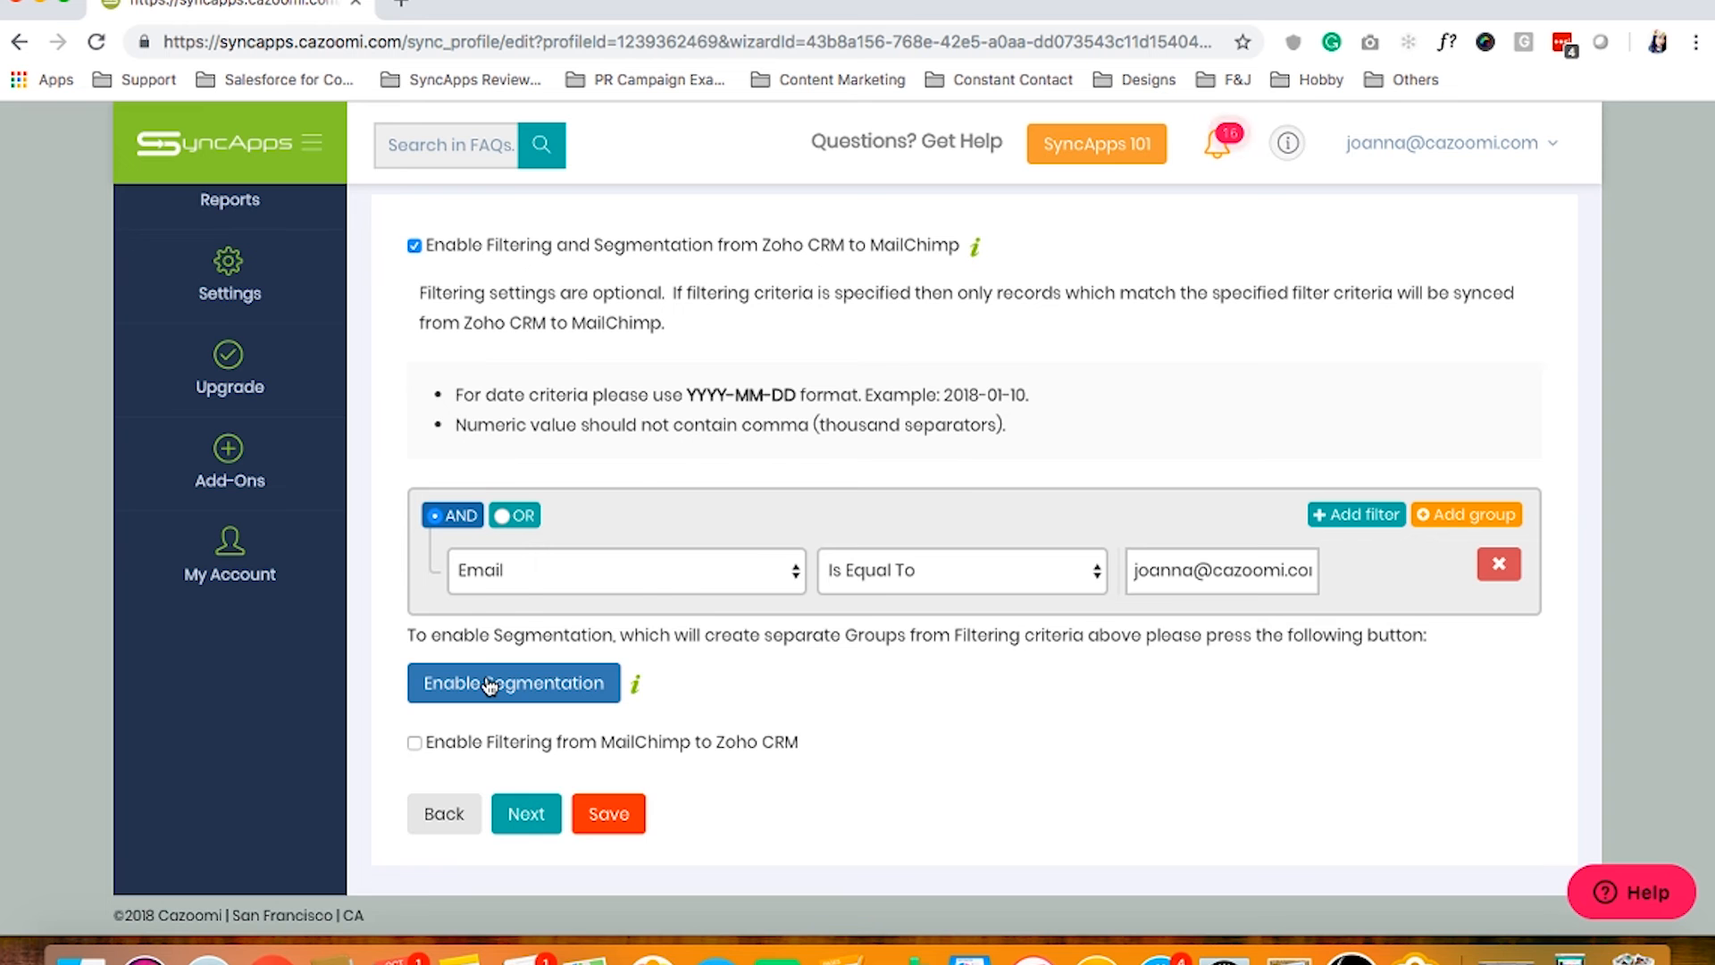
scroll(755, 529, "up", 5)
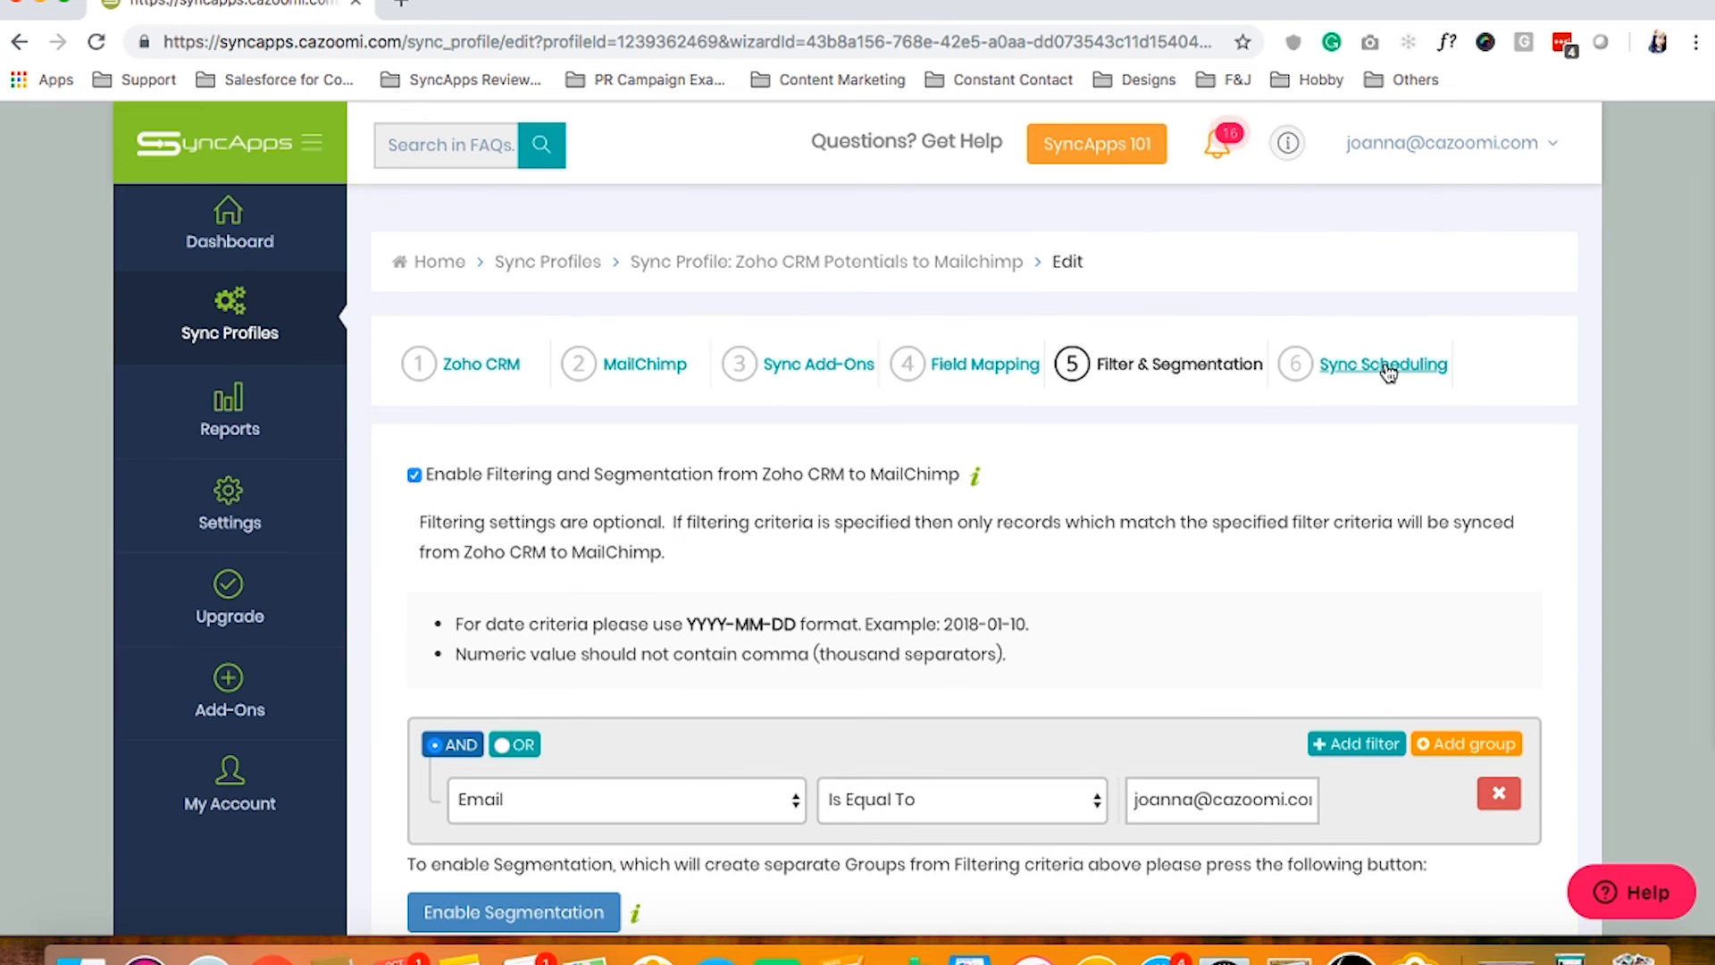
Finish the wizard on Sync Scheduling, pause screen sharing, and return to the Google Slides deck
left_click(1387, 366)
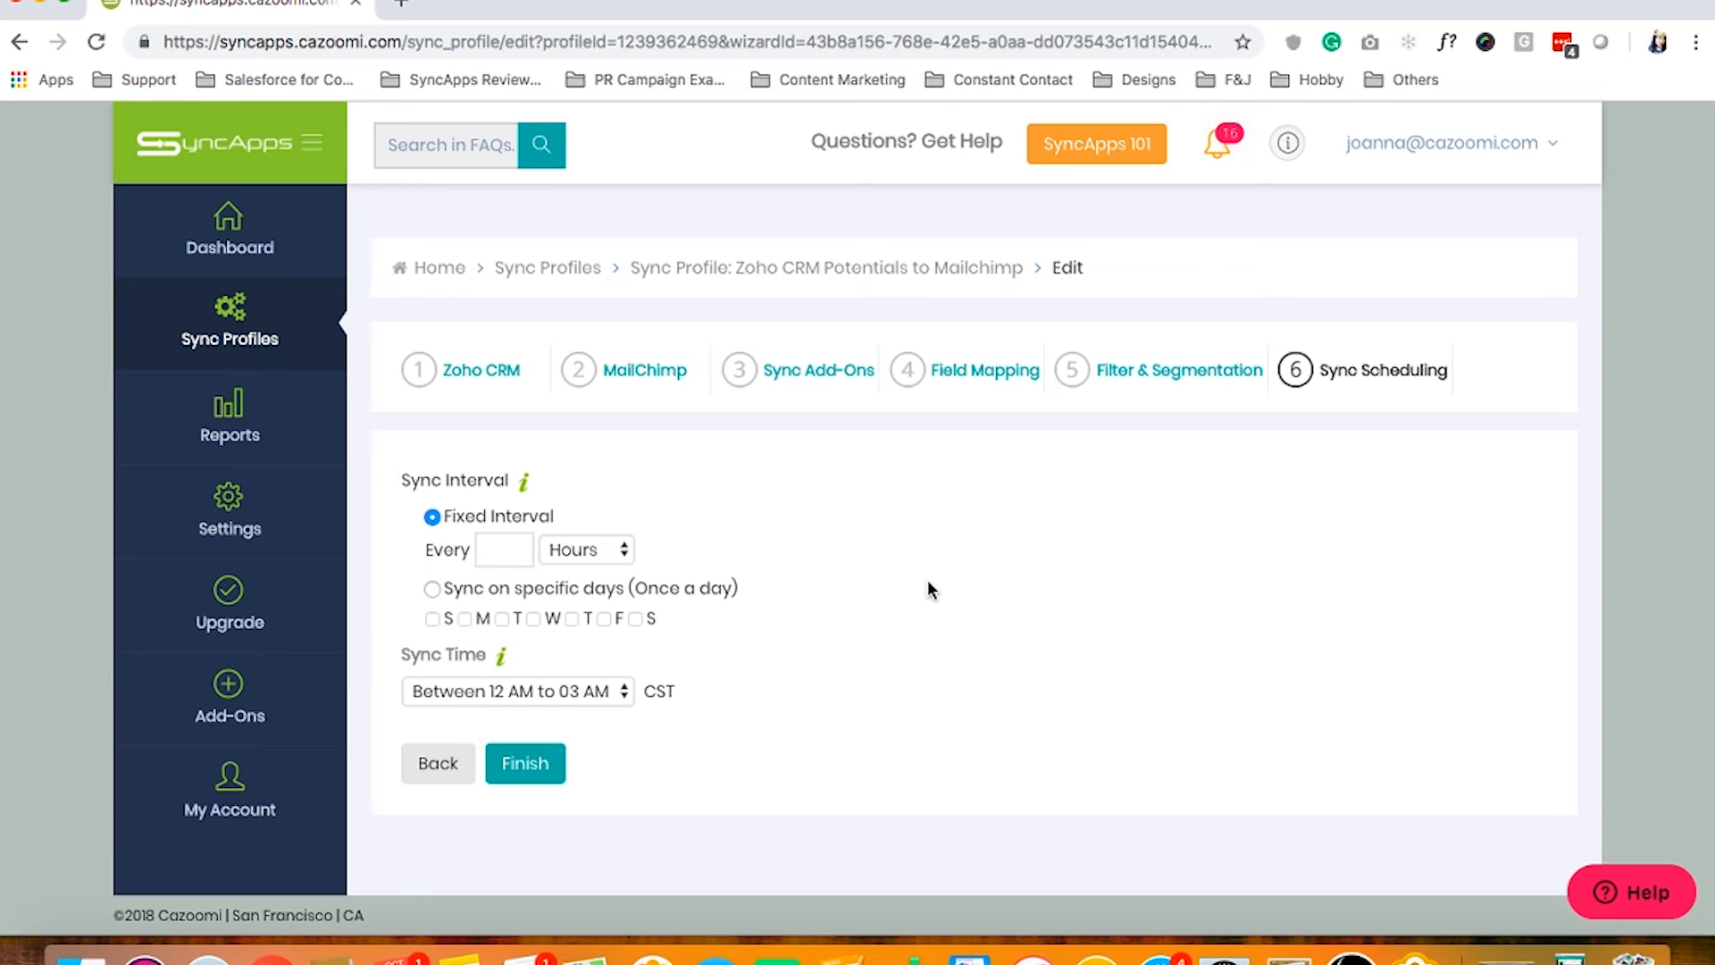
left_click(509, 764)
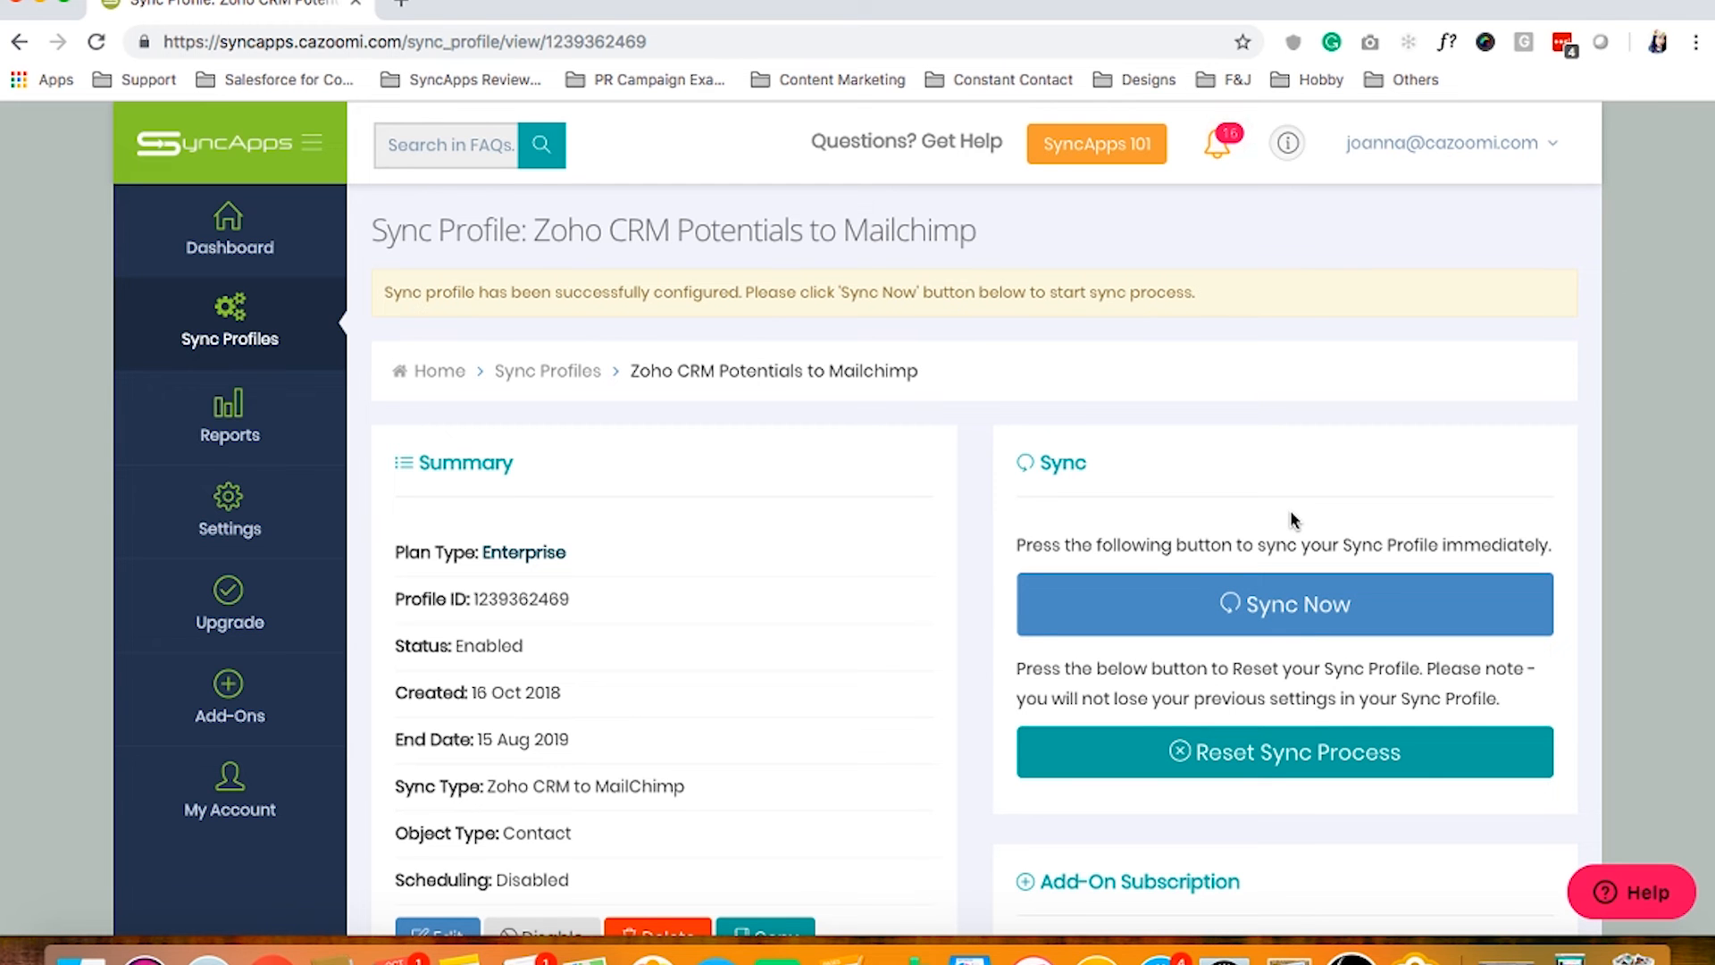
left_click(1569, 956)
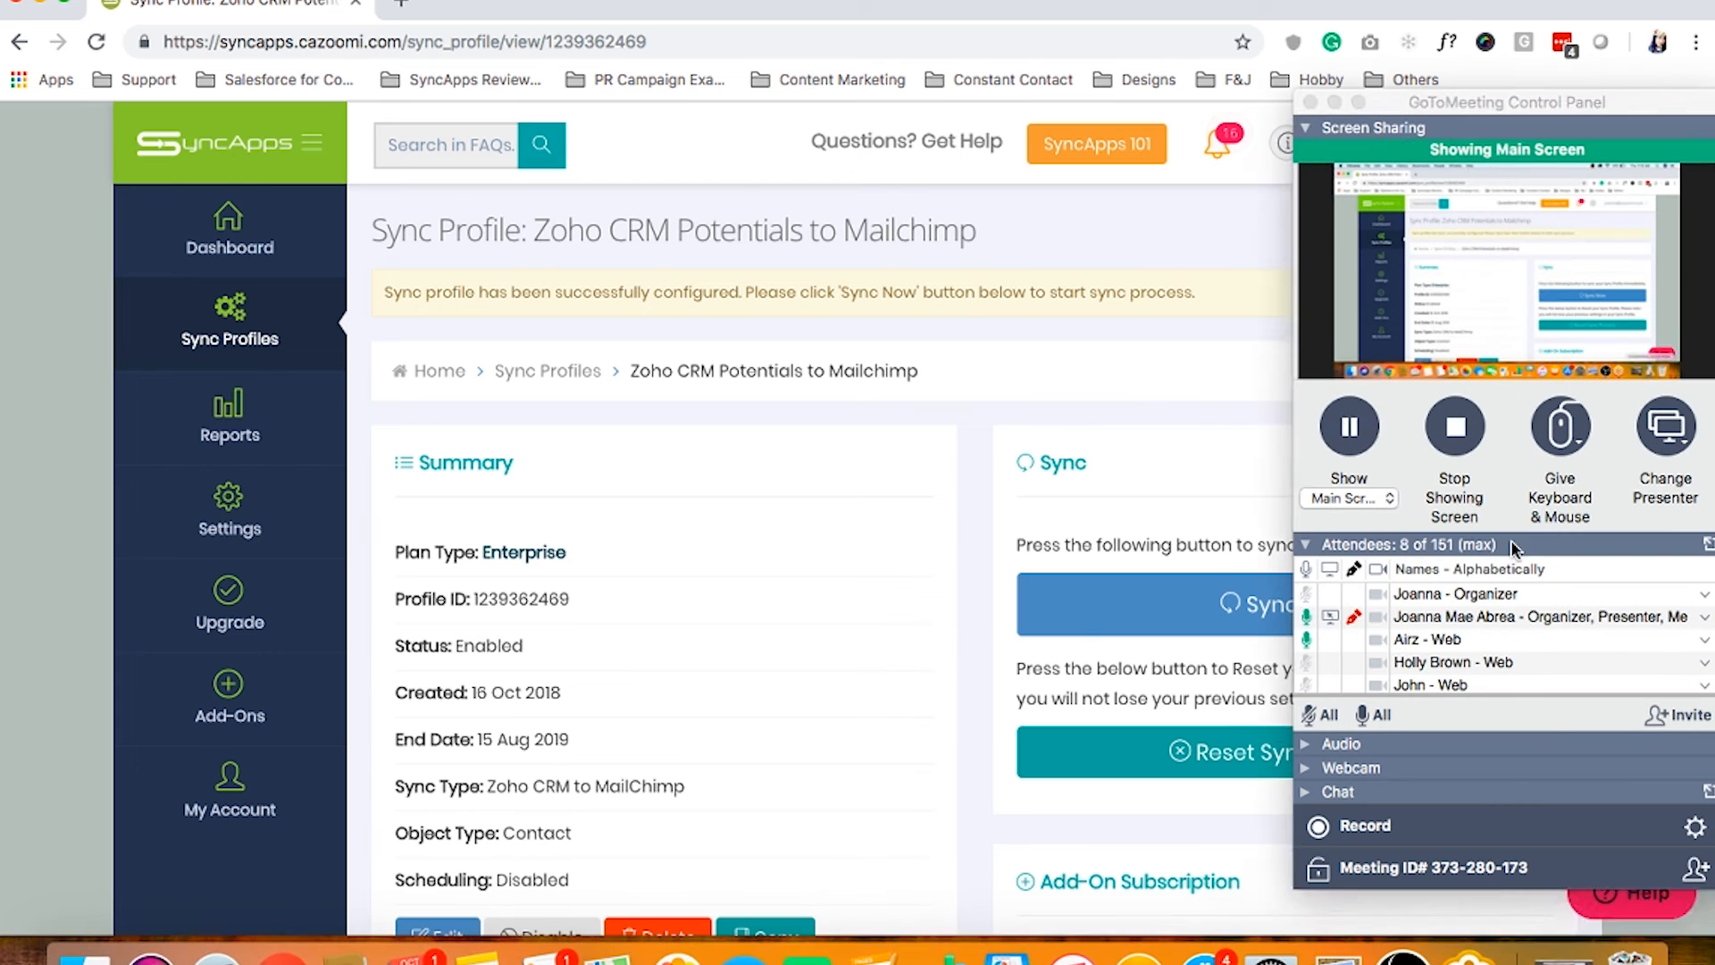
left_click(1374, 428)
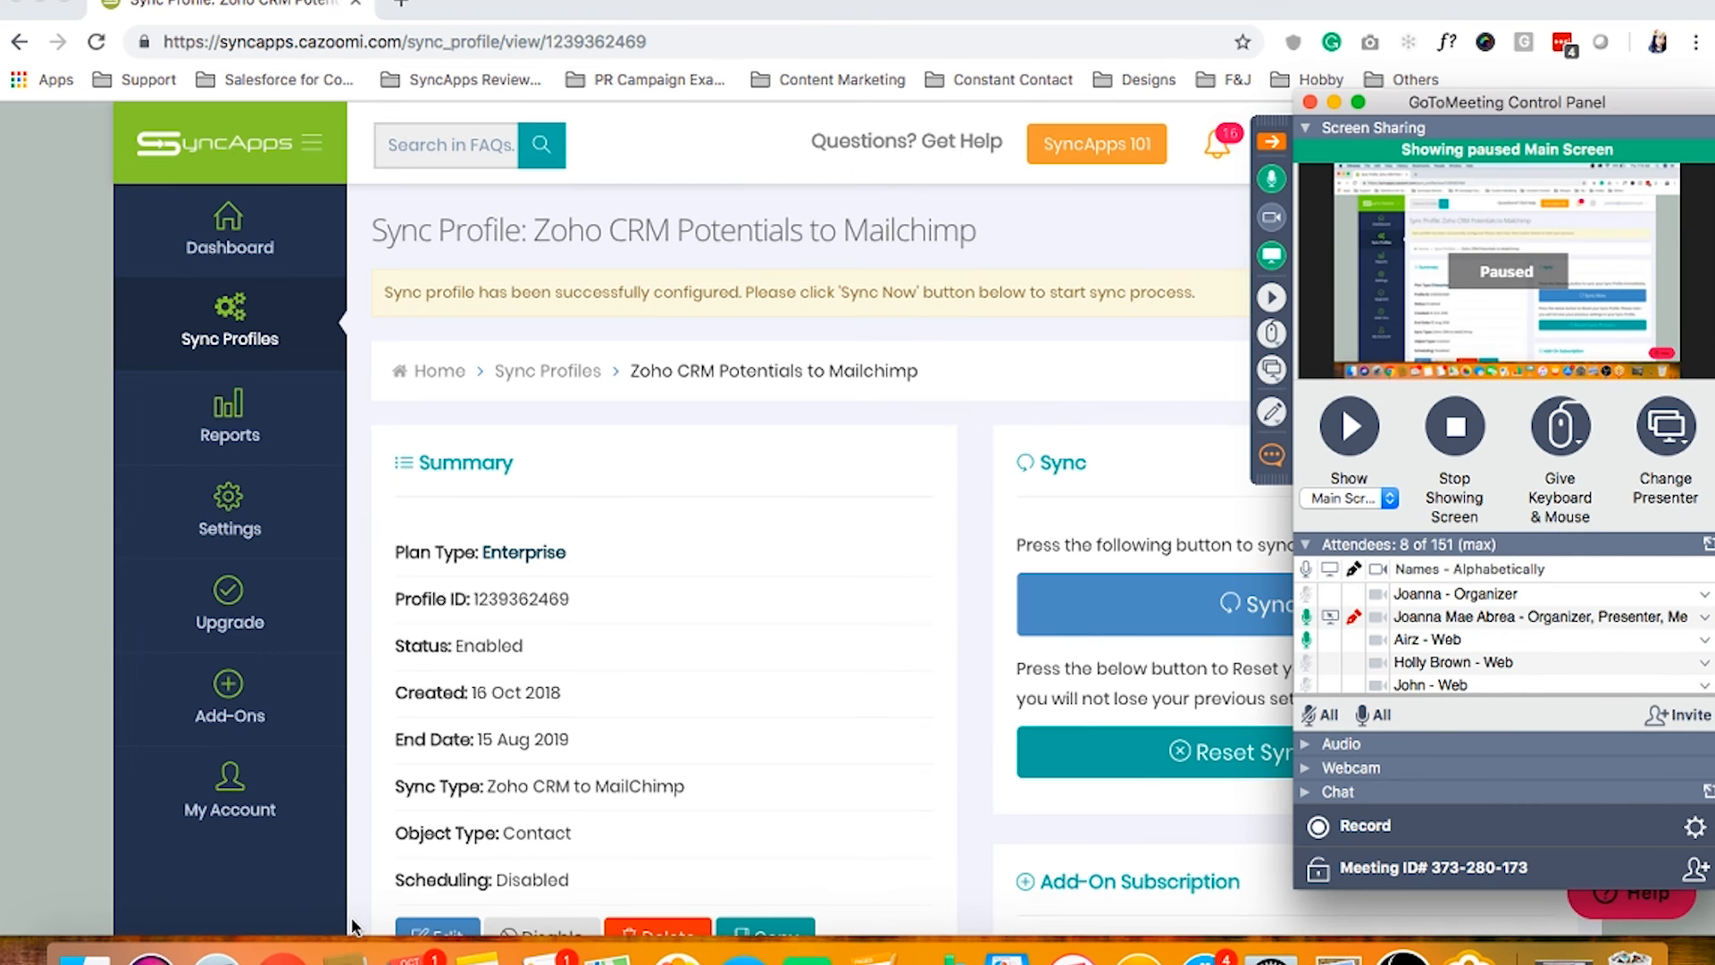
left_click(39, 2)
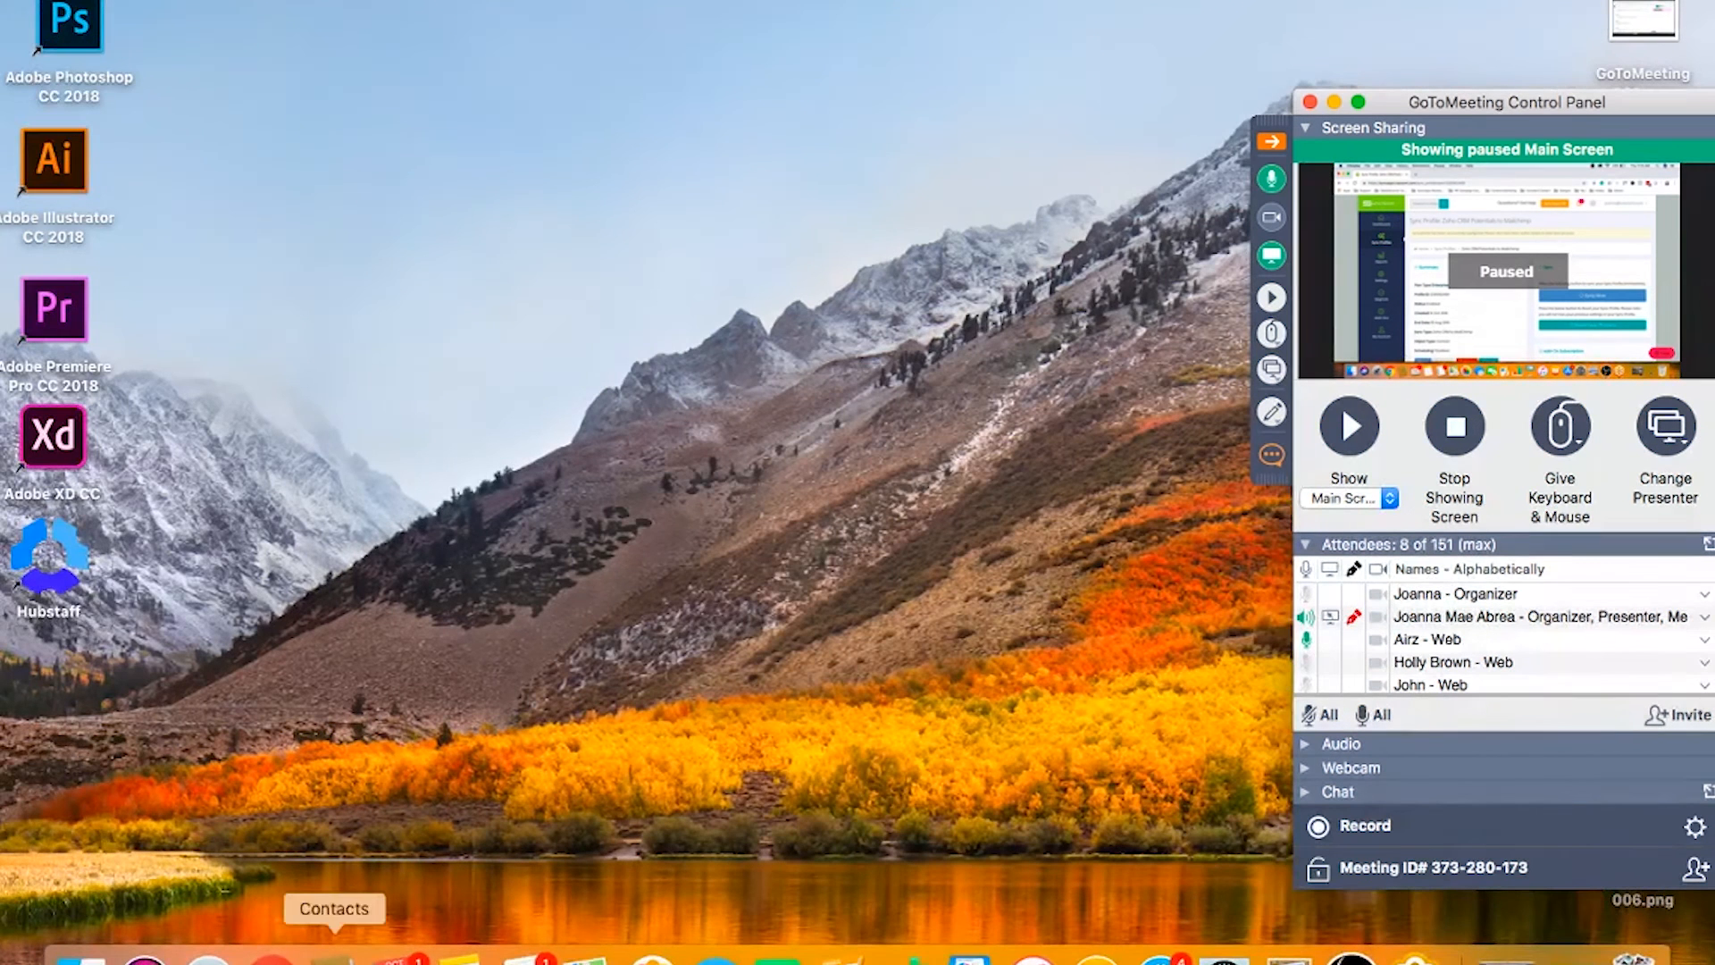
left_click(271, 956)
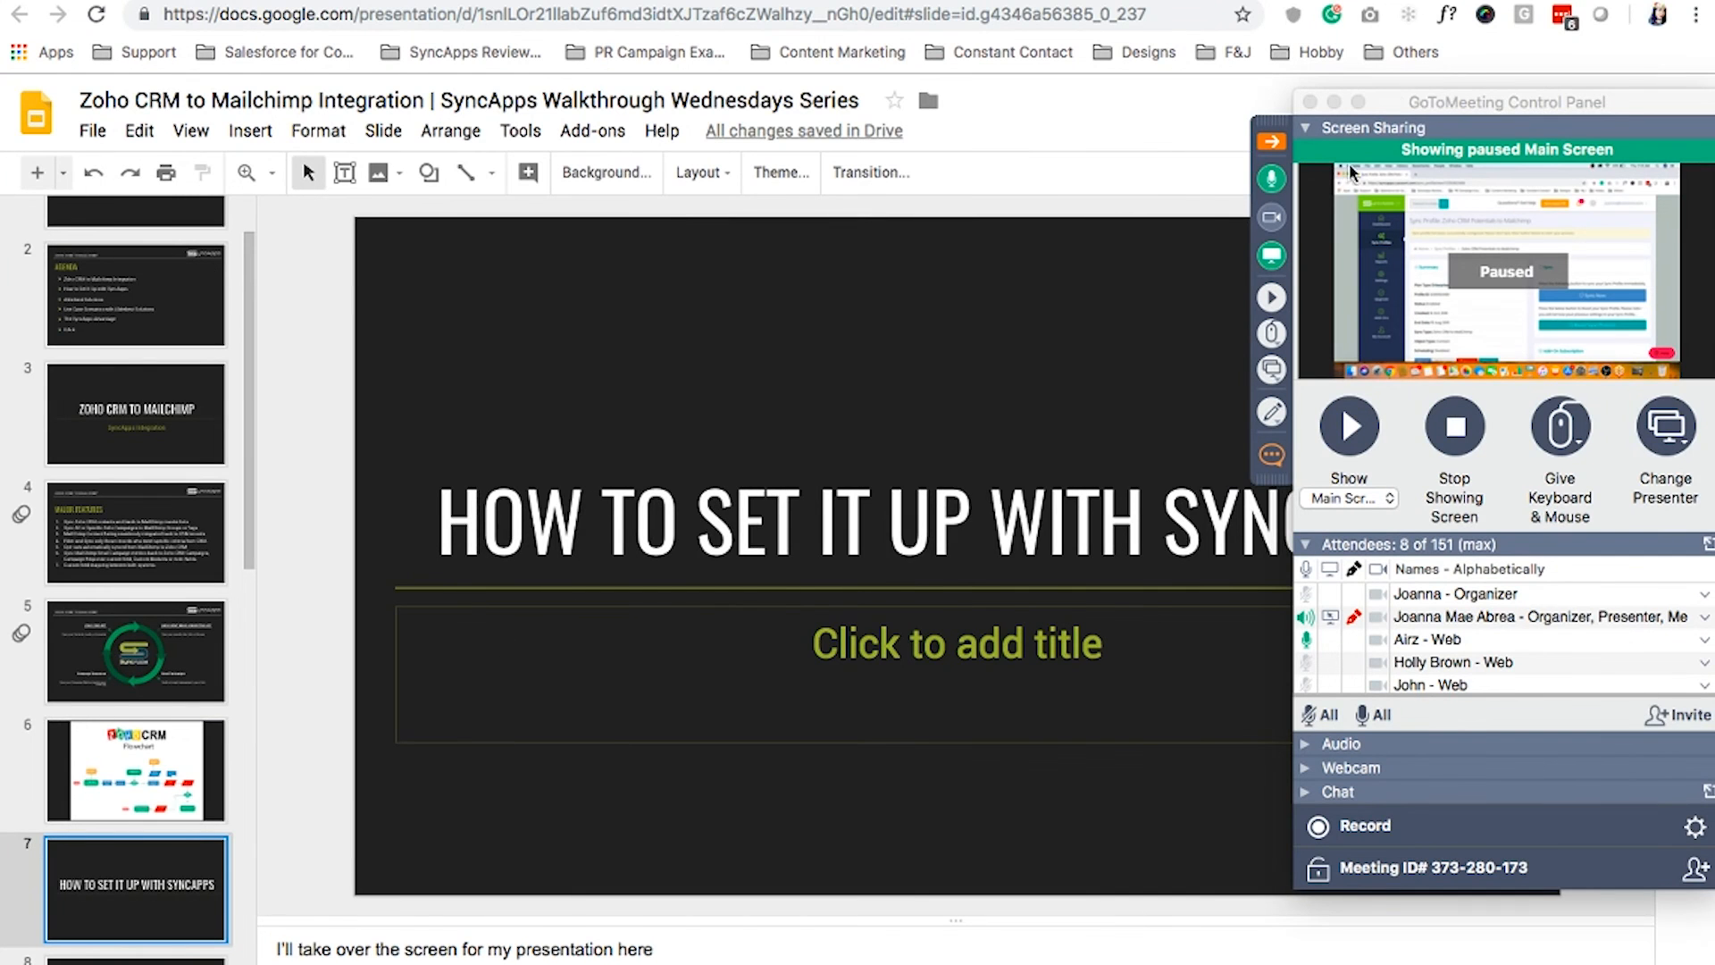
Present the deck full screen, resume sharing, and advance to slide 8, 'Alderbest Solutions'
left_click_drag(1405, 106, 1405, 231)
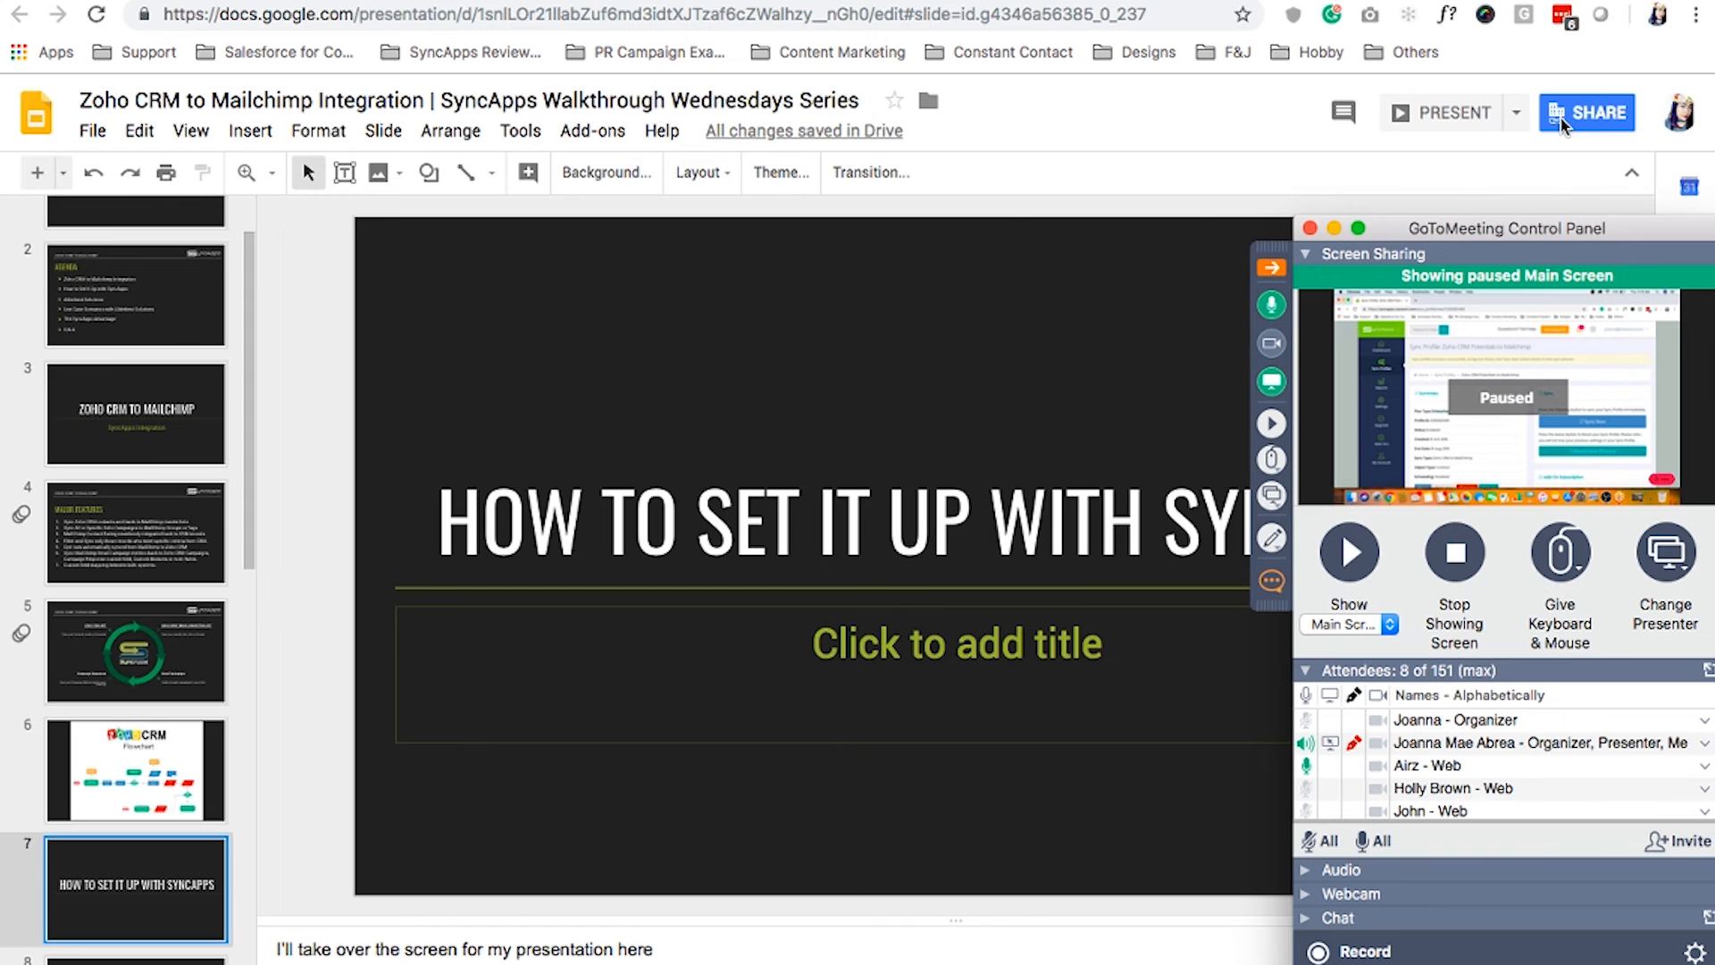
left_click(1443, 109)
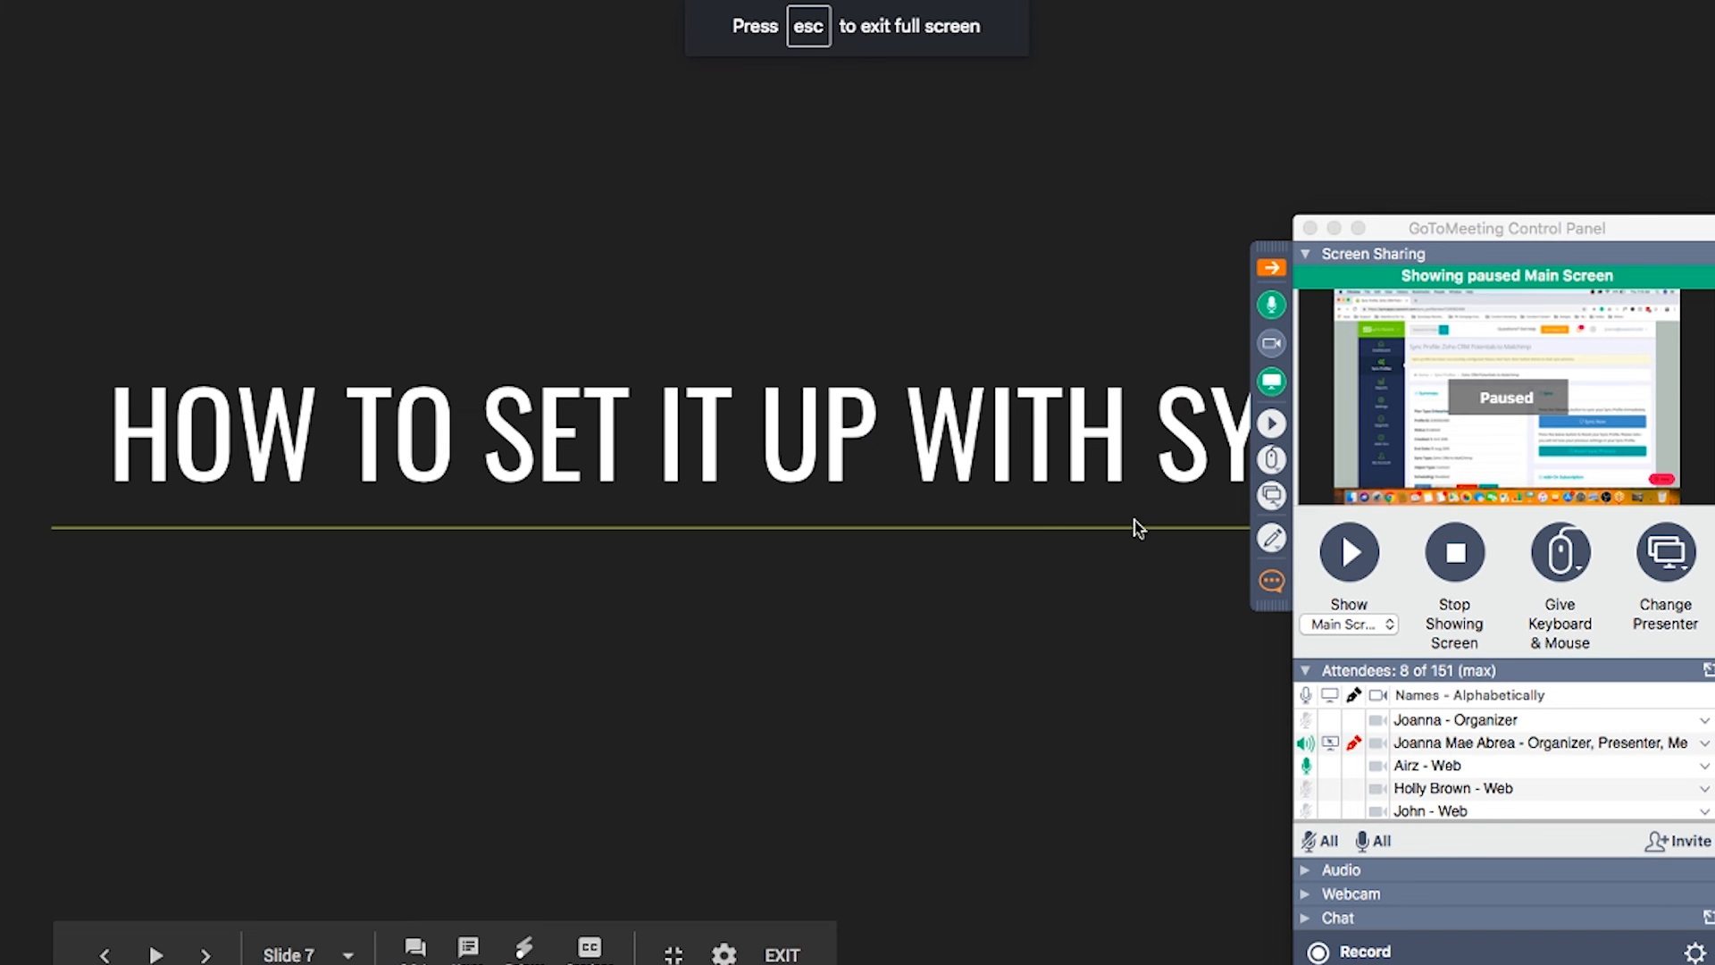
left_click(1321, 553)
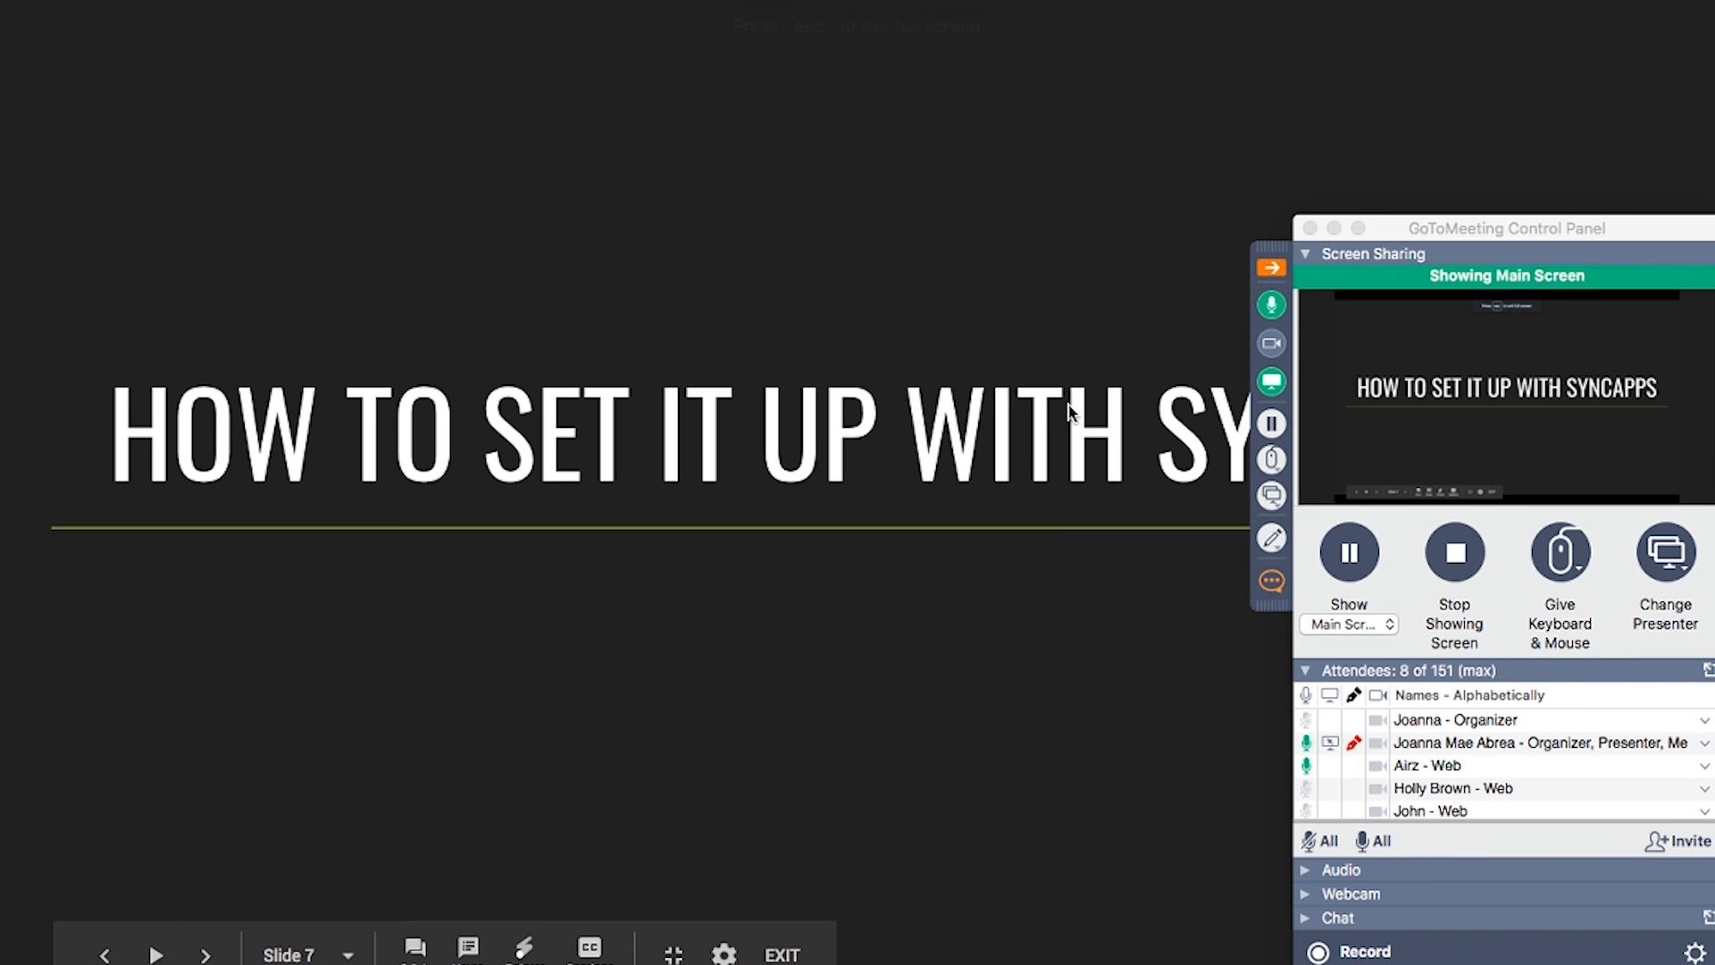
left_click(1335, 230)
left_click(1666, 514)
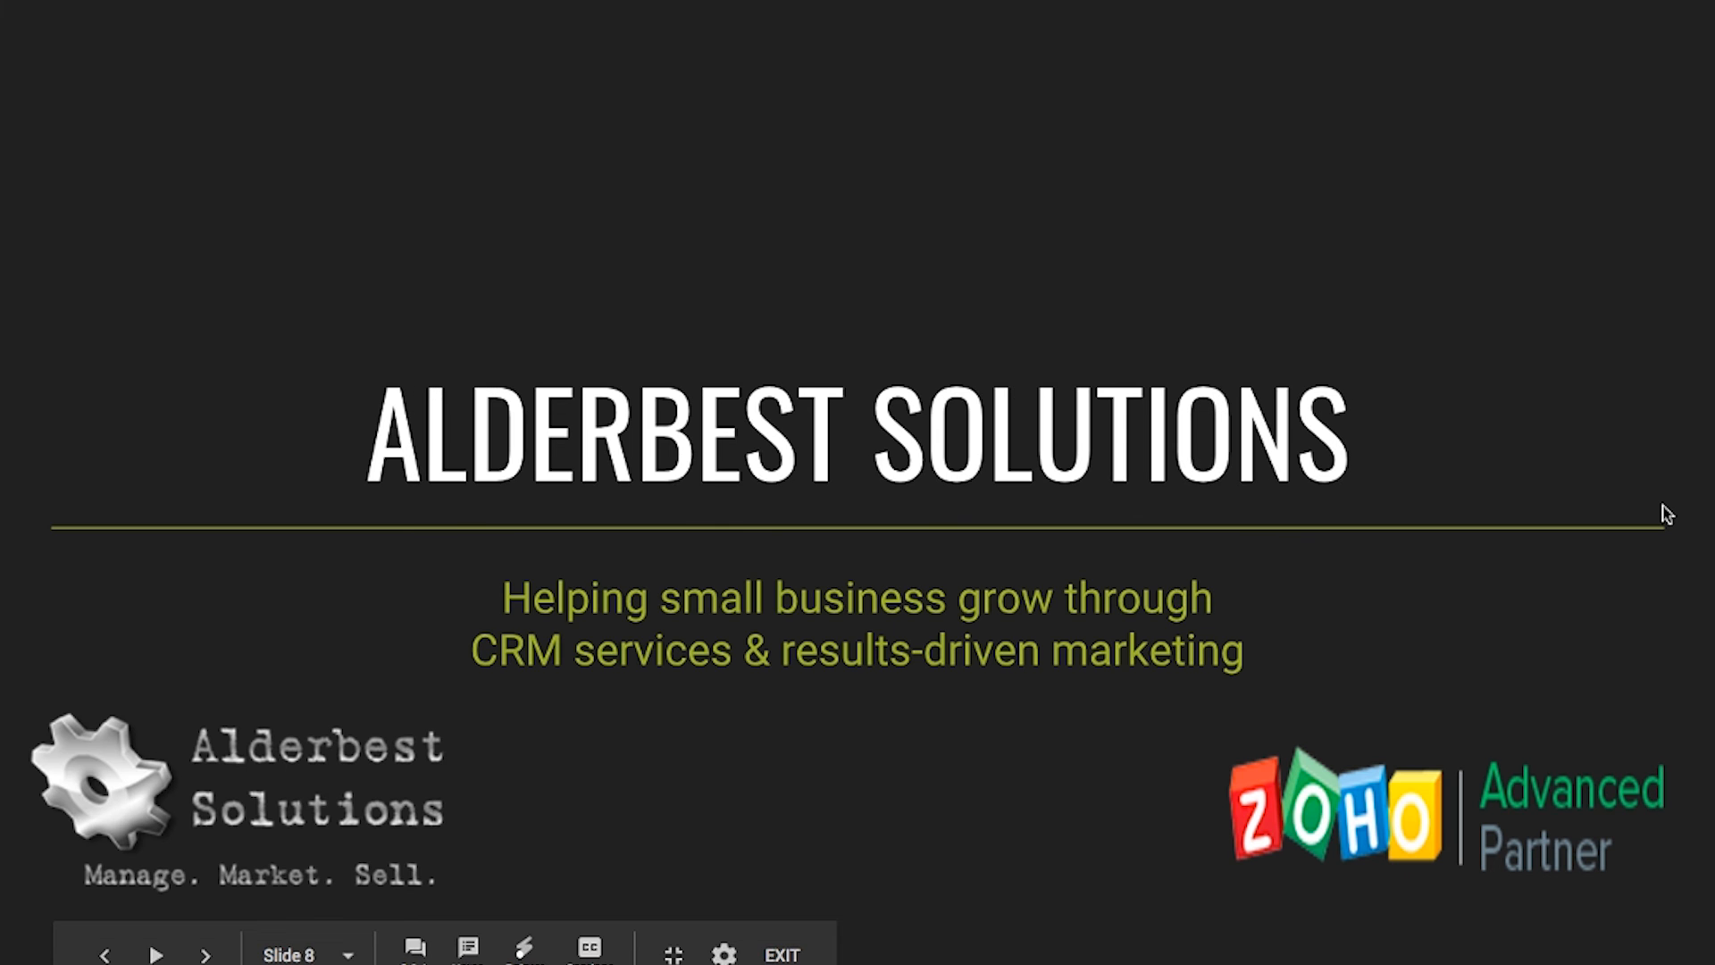